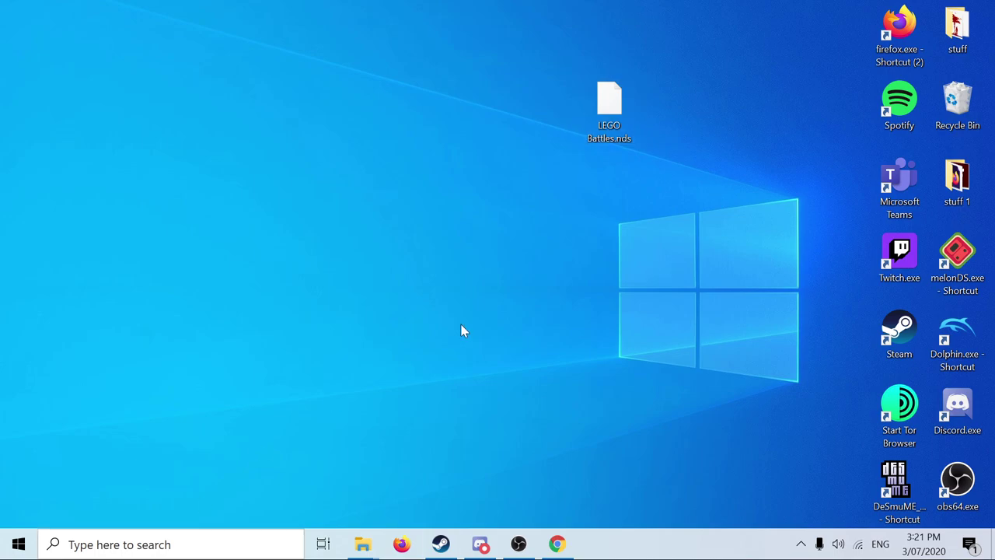
Step: Switch to Chrome and look over the open melonDS, DeSmuME and AppVeyor download pages
{"action": "left_click", "coordinate": [561, 547]}
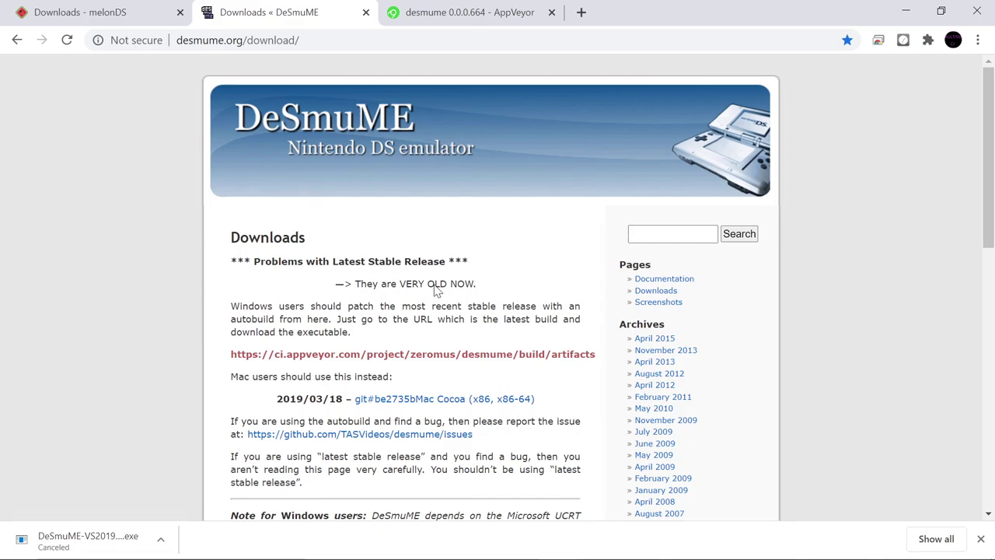
{"action": "left_click", "coordinate": [120, 17]}
{"action": "left_click", "coordinate": [428, 12]}
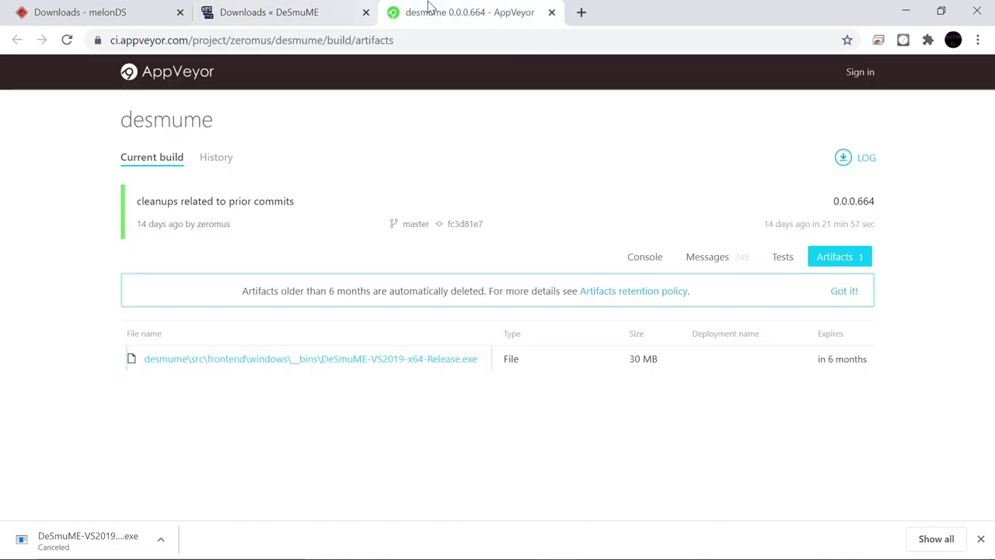
{"action": "left_click", "coordinate": [272, 16]}
{"action": "left_click", "coordinate": [384, 14]}
{"action": "left_click", "coordinate": [311, 12]}
{"action": "left_click", "coordinate": [433, 10]}
{"action": "left_click", "coordinate": [311, 10]}
{"action": "left_click", "coordinate": [448, 9]}
{"action": "left_click", "coordinate": [273, 10]}
{"action": "left_click", "coordinate": [431, 11]}
{"action": "left_click", "coordinate": [274, 9]}
{"action": "left_click", "coordinate": [447, 7]}
{"action": "left_click", "coordinate": [274, 9]}
{"action": "left_click", "coordinate": [398, 7]}
{"action": "left_click", "coordinate": [133, 11]}
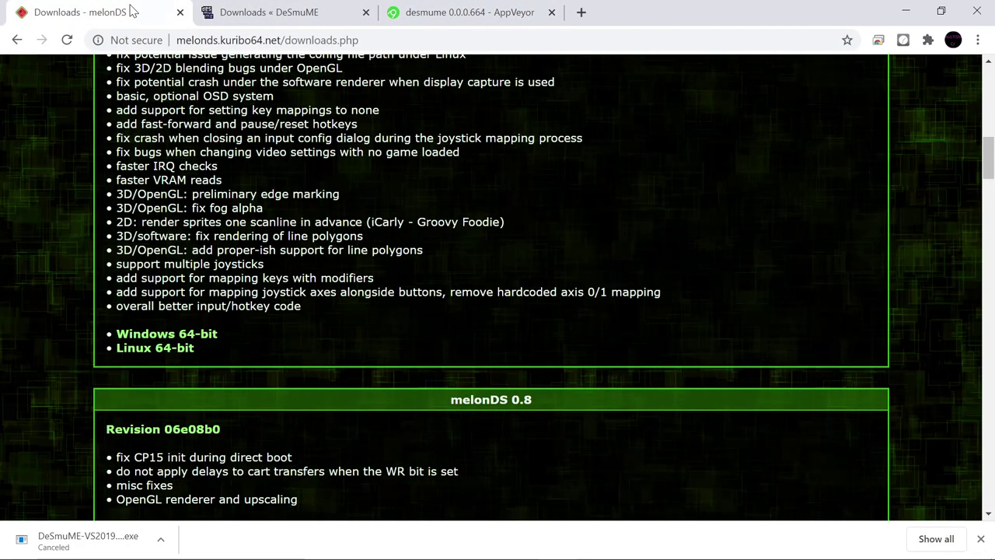
Step: Examine the DeSmuME downloads page, including the DeSmuME X432R section and the notes on the latest build
{"action": "left_click", "coordinate": [249, 8]}
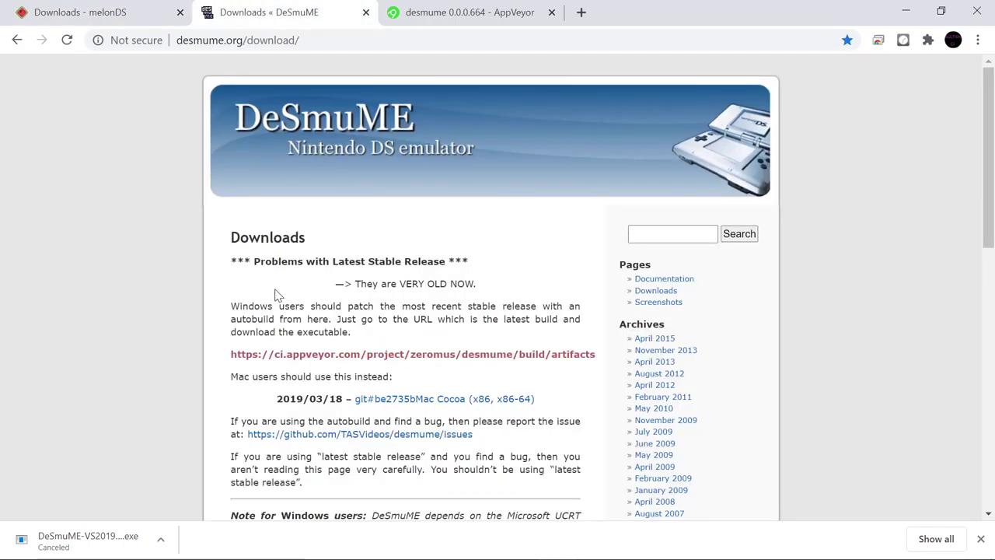
{"action": "scroll", "coordinate": [285, 304], "scroll_direction": "down", "scroll_amount": 10}
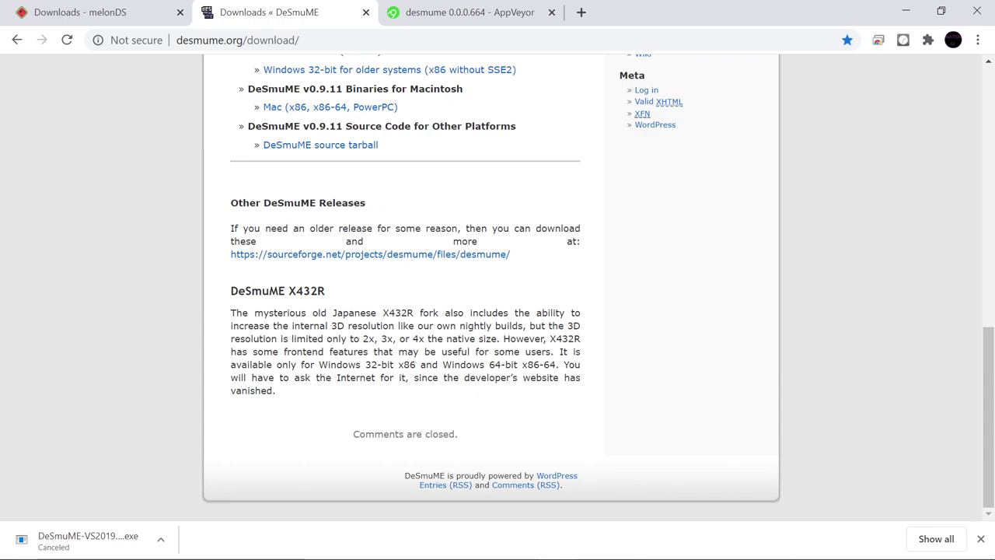
{"action": "left_click_drag", "start_coordinate": [229, 290], "coordinate": [374, 293]}
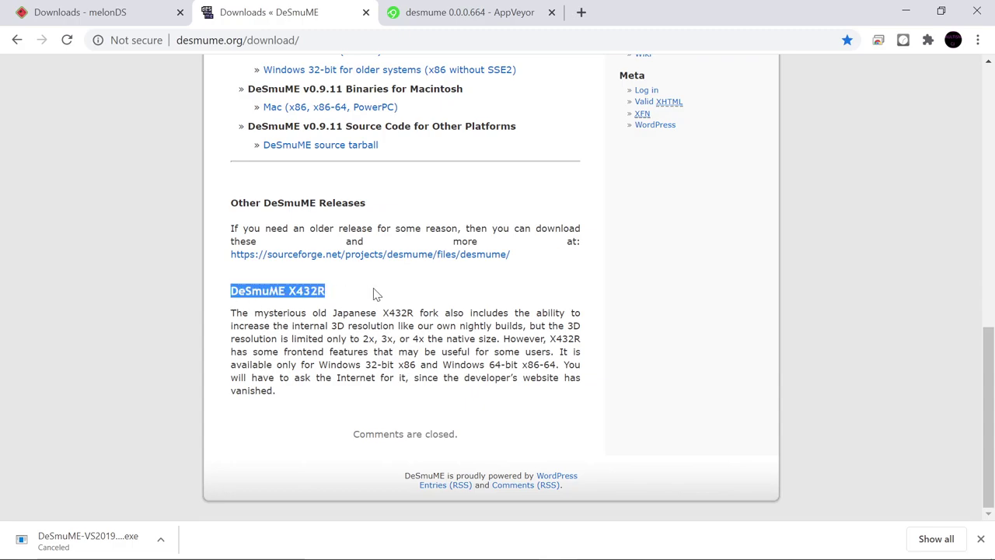
{"action": "scroll", "coordinate": [373, 293], "scroll_direction": "up", "scroll_amount": 10}
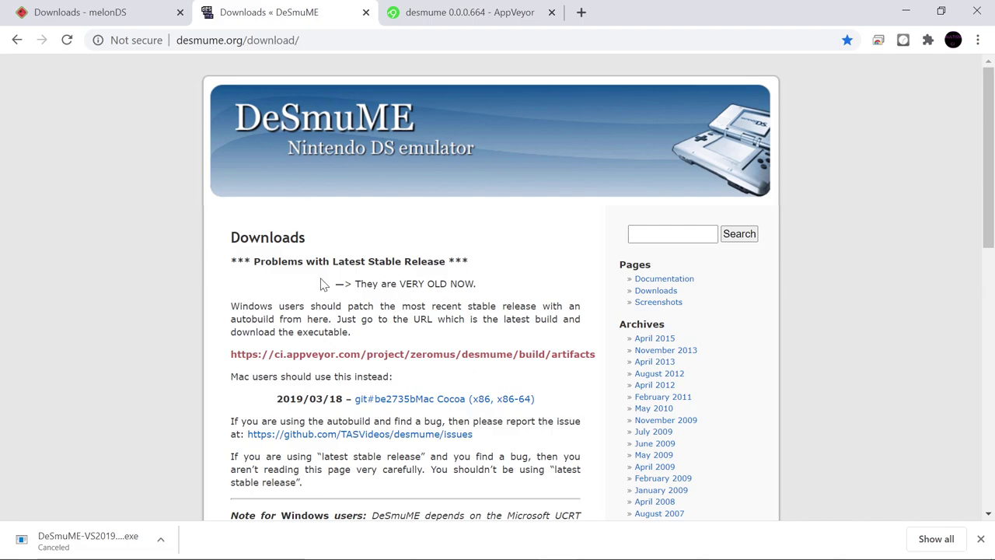
{"action": "scroll", "coordinate": [317, 287], "scroll_direction": "down", "scroll_amount": 6}
{"action": "scroll", "coordinate": [317, 288], "scroll_direction": "up", "scroll_amount": 6}
{"action": "scroll", "coordinate": [331, 284], "scroll_direction": "down", "scroll_amount": 1}
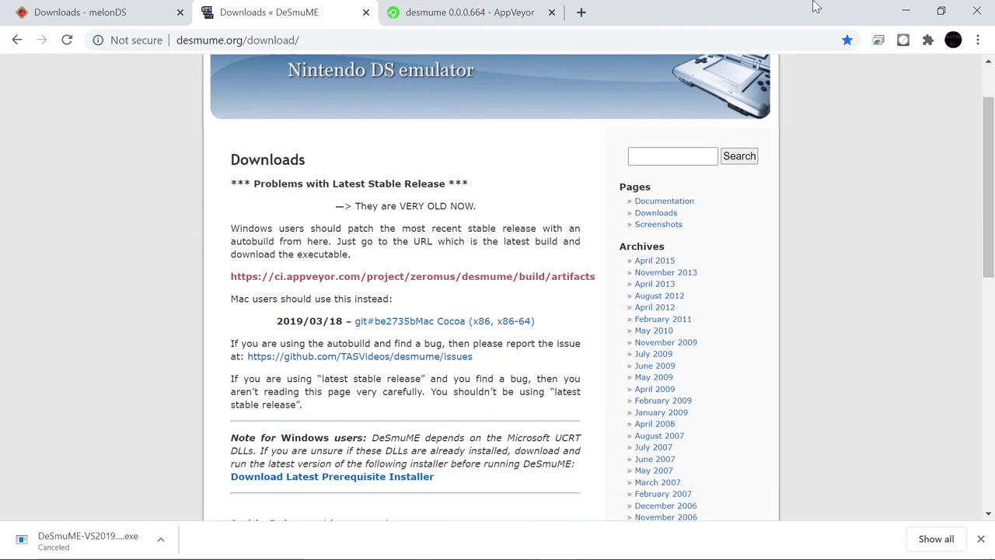
Step: Check the note for Mac users on the DeSmuME page and view the AppVeyor page with the Windows build artifact
{"action": "left_click_drag", "start_coordinate": [808, 7], "coordinate": [521, 136]}
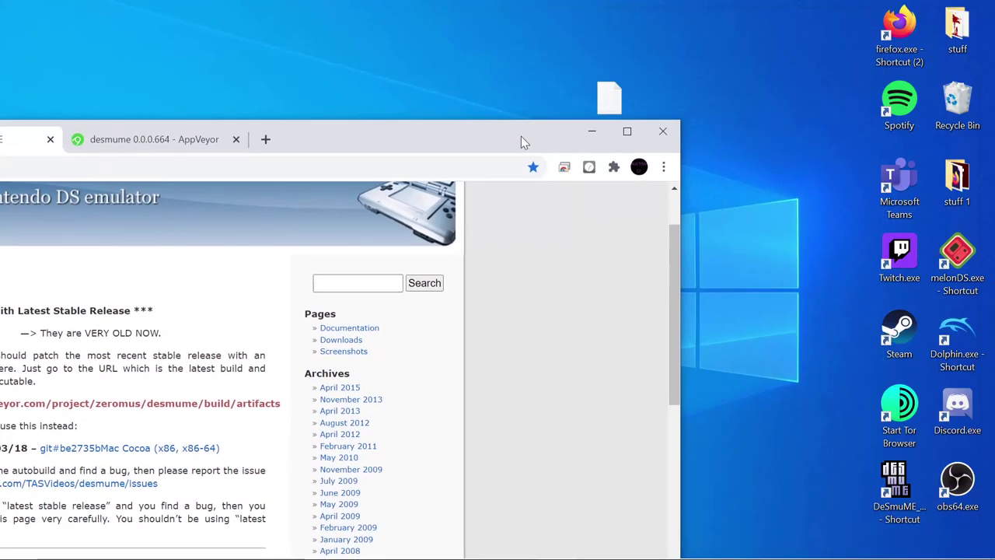
{"action": "left_click", "coordinate": [643, 134]}
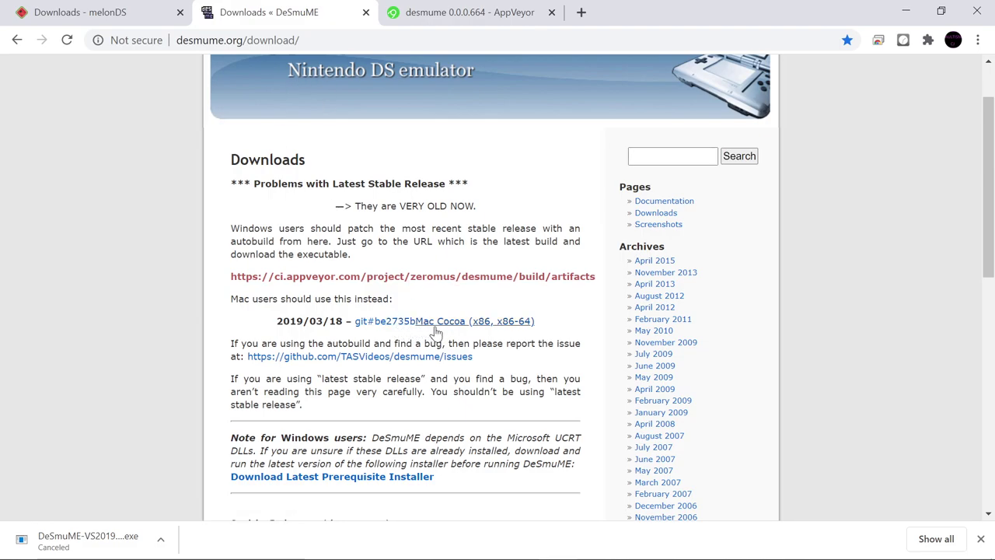
{"action": "left_click_drag", "start_coordinate": [269, 298], "coordinate": [328, 302]}
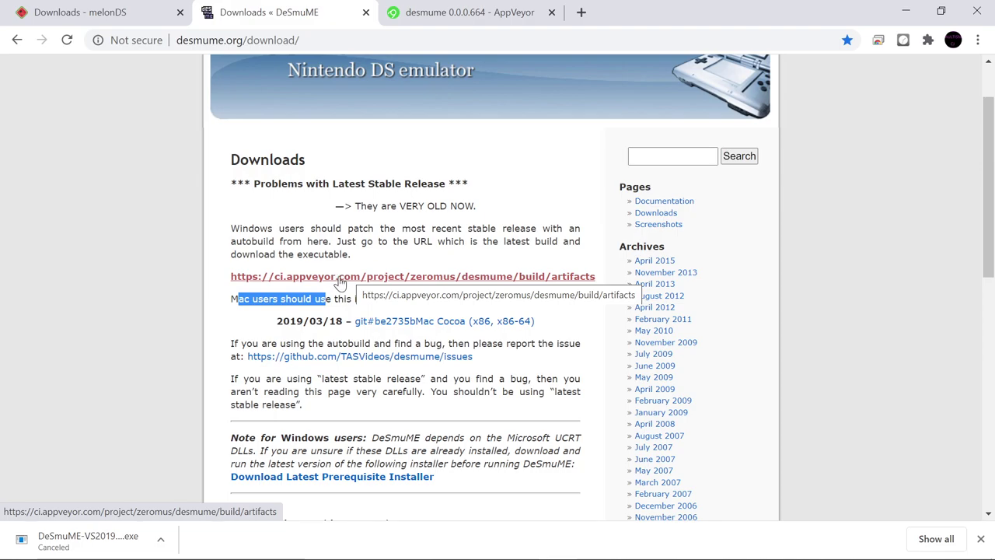
{"action": "left_click", "coordinate": [471, 9]}
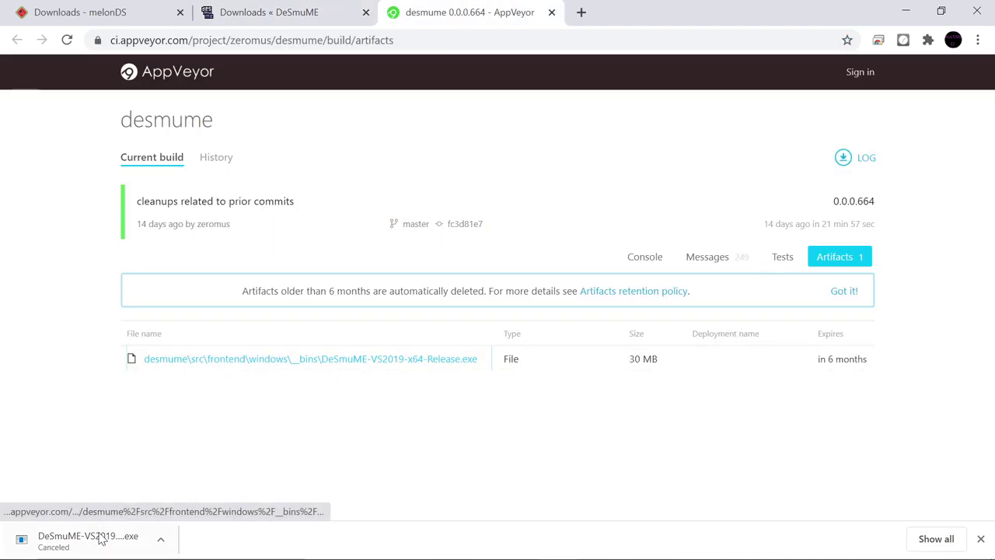
Step: Look at the options available for the DeSmuME-VS2019 executable download, including showing it in its folder
{"action": "left_click", "coordinate": [906, 11]}
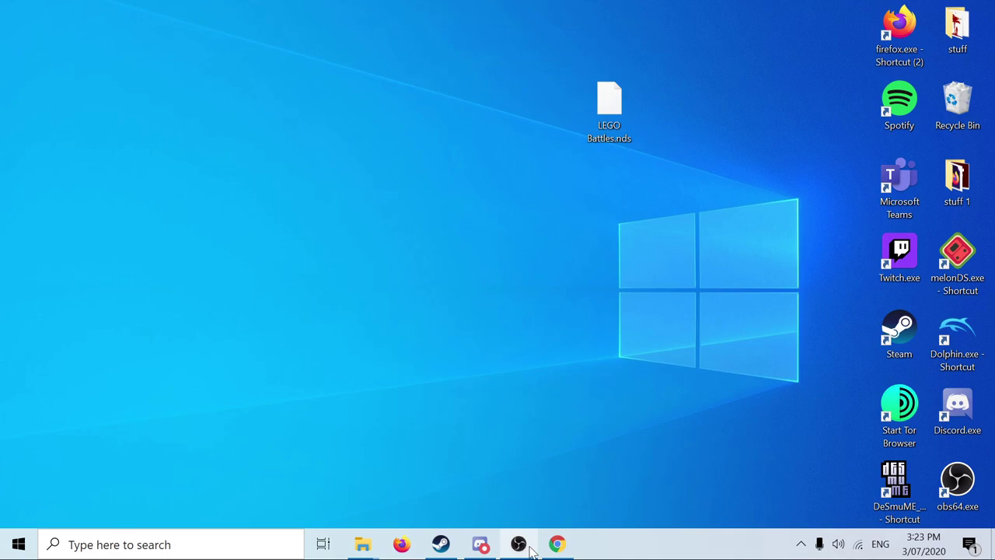
{"action": "left_click", "coordinate": [558, 543]}
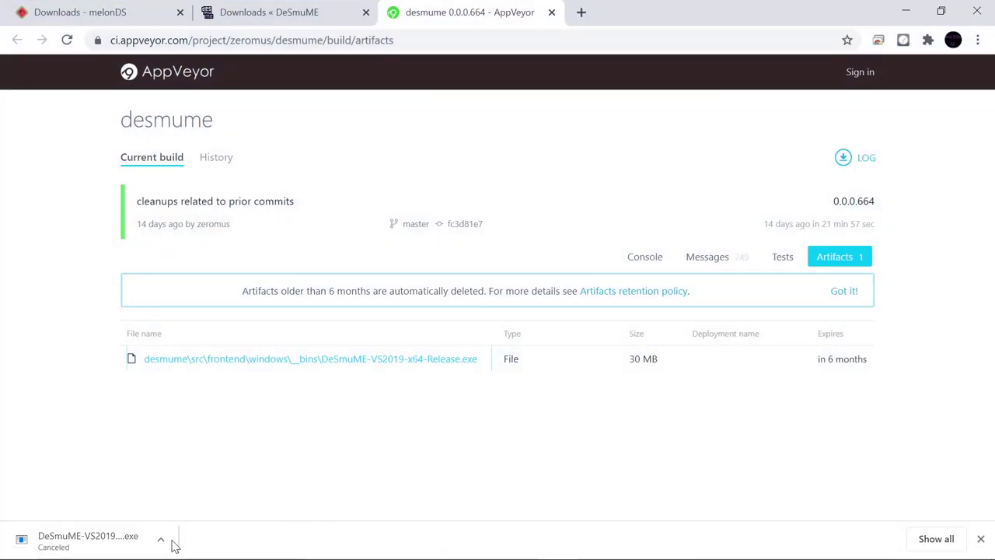
{"action": "left_click", "coordinate": [161, 539]}
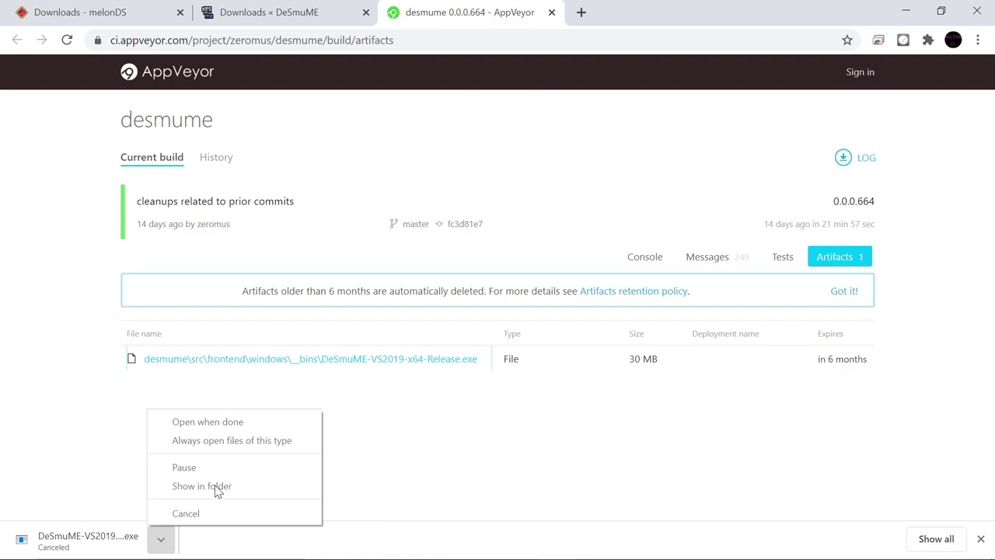
{"action": "left_click", "coordinate": [382, 479]}
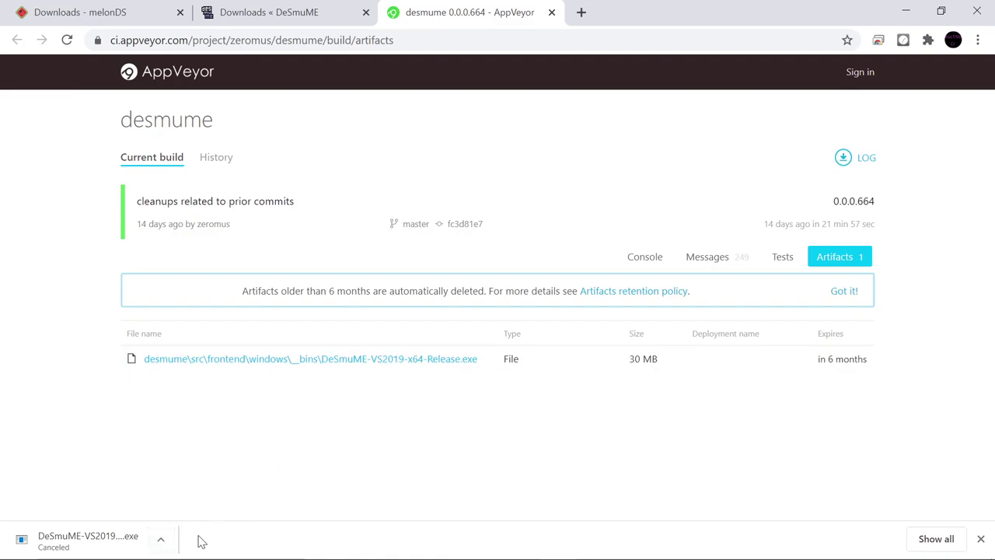
{"action": "left_click", "coordinate": [160, 539]}
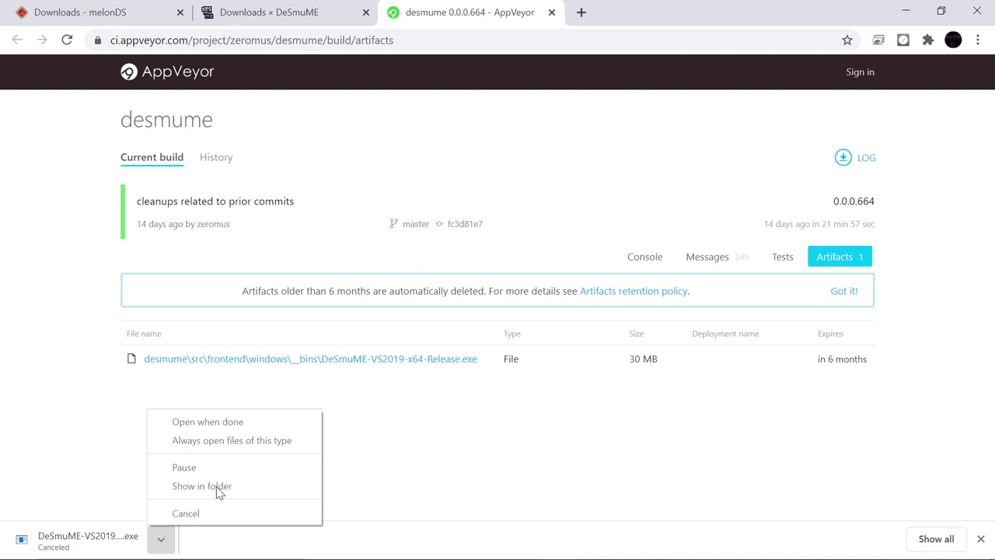
{"action": "left_click", "coordinate": [440, 443]}
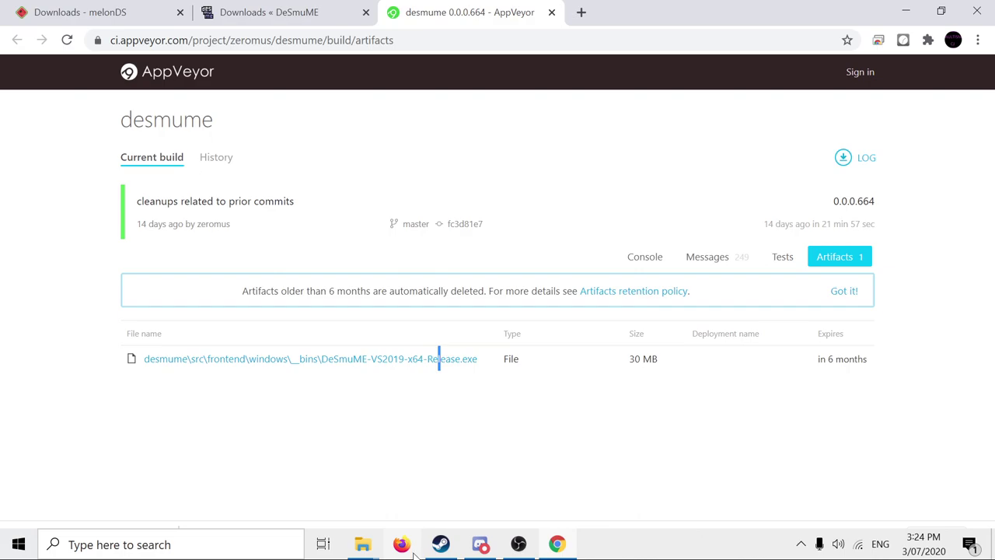
Step: Close the open This PC, video and Desktop File Explorer windows
{"action": "mouse_move", "coordinate": [362, 544]}
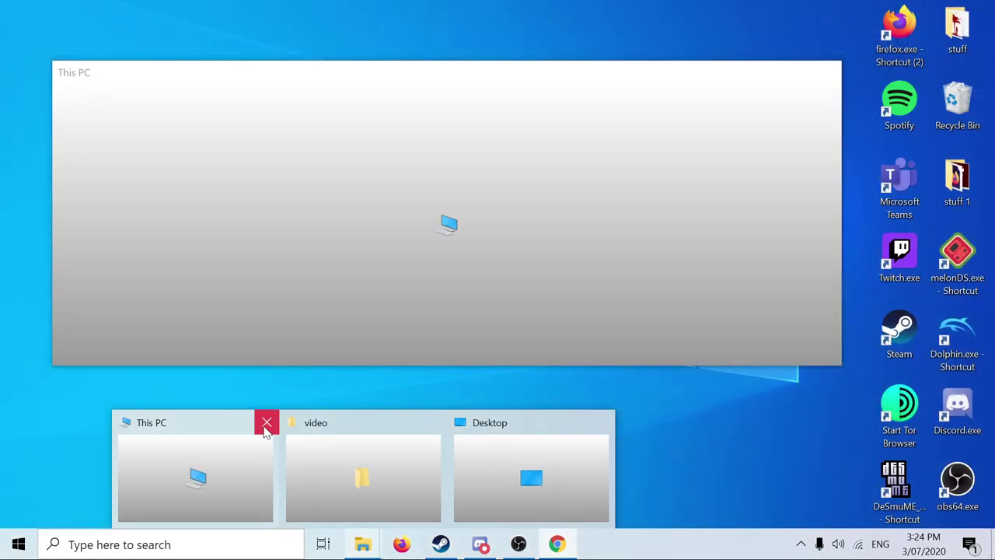
{"action": "left_click", "coordinate": [266, 424]}
{"action": "left_click", "coordinate": [355, 426]}
{"action": "left_click", "coordinate": [433, 425]}
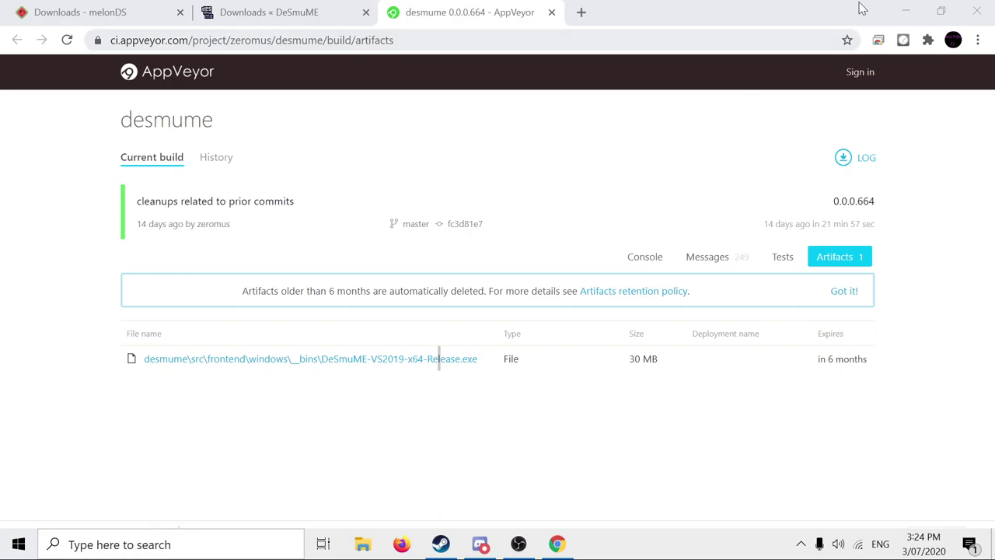
Step: Return to Chrome from the desktop and review the DeSmuME executable's download options once more
{"action": "left_click", "coordinate": [905, 11]}
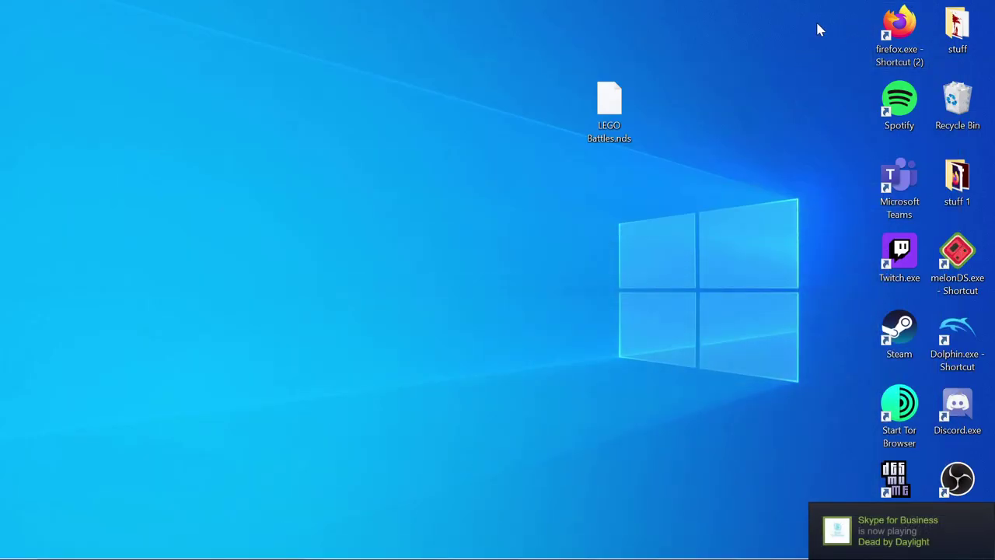
{"action": "mouse_move", "coordinate": [808, 558]}
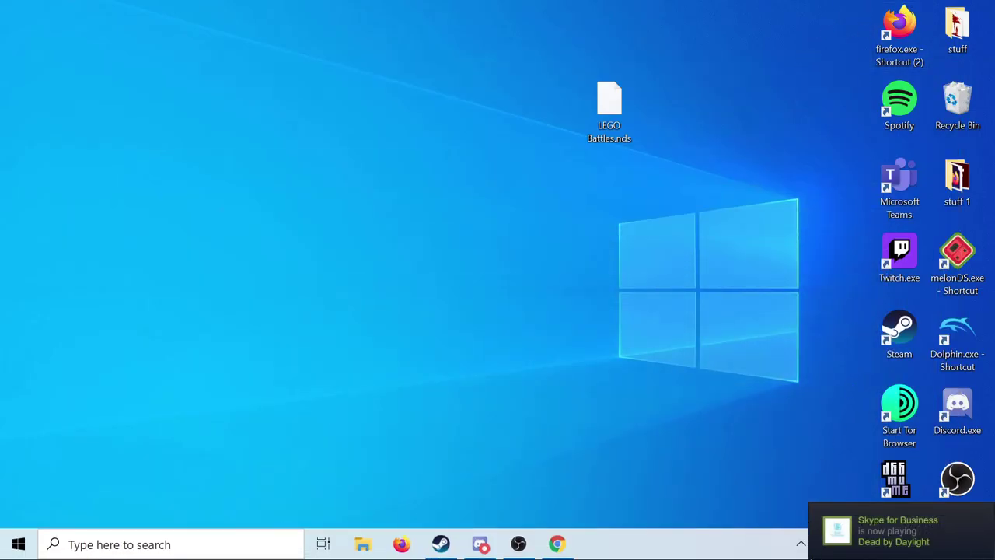
{"action": "left_click", "coordinate": [557, 545]}
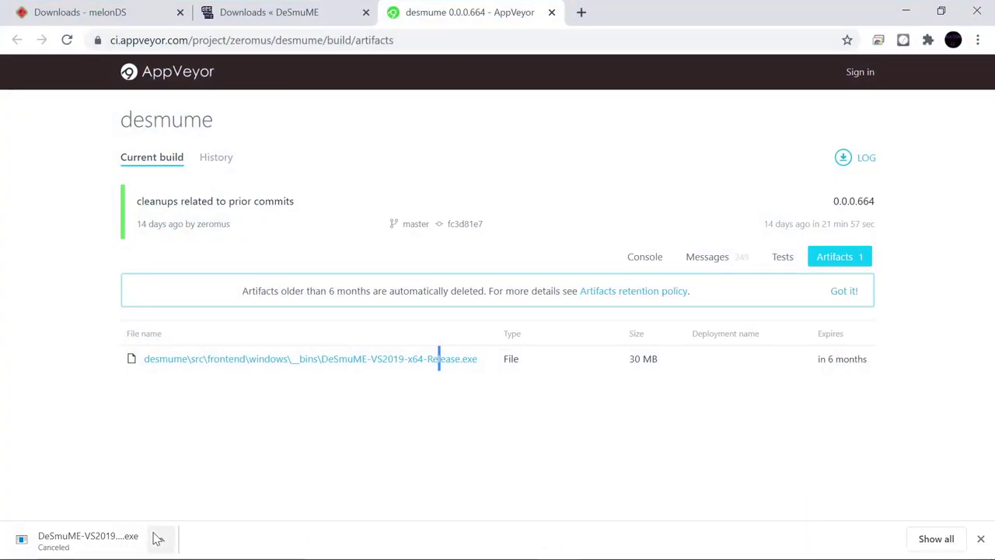
{"action": "left_click", "coordinate": [164, 542]}
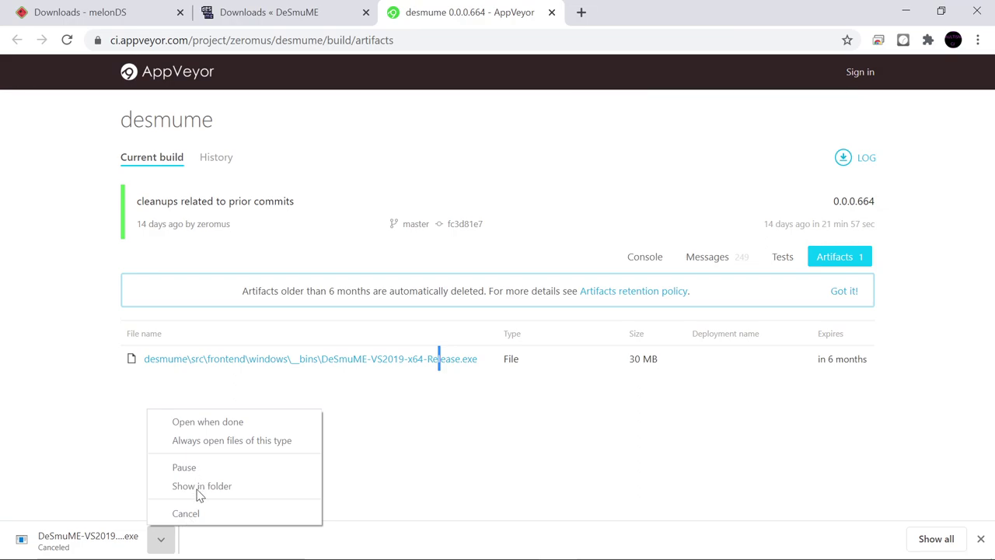
{"action": "left_click", "coordinate": [482, 474]}
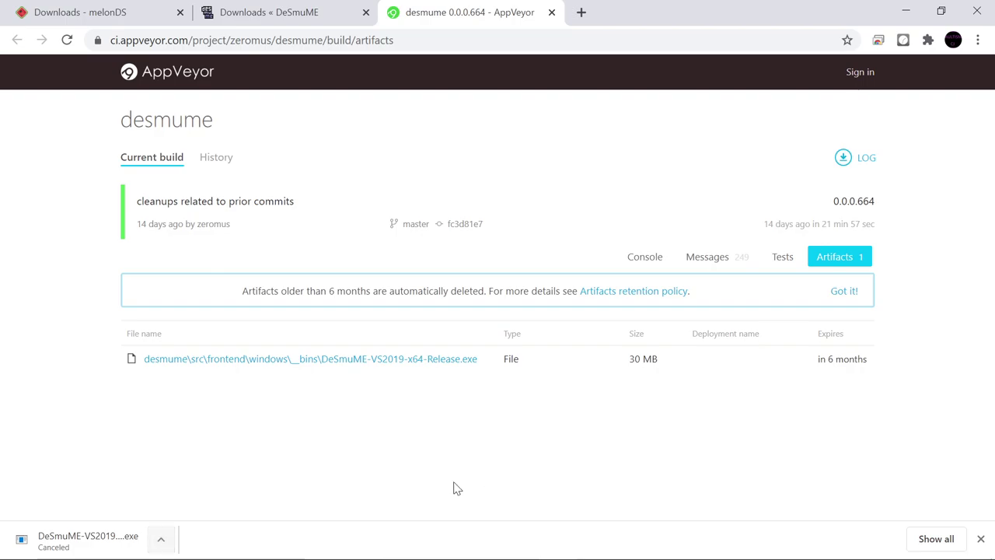
Step: On the DeSmuME downloads page, open the v0.9.11 Windows 64-bit (x86-64) binary link in a new tab
{"action": "left_click", "coordinate": [284, 11]}
{"action": "scroll", "coordinate": [335, 185], "scroll_direction": "down", "scroll_amount": 4}
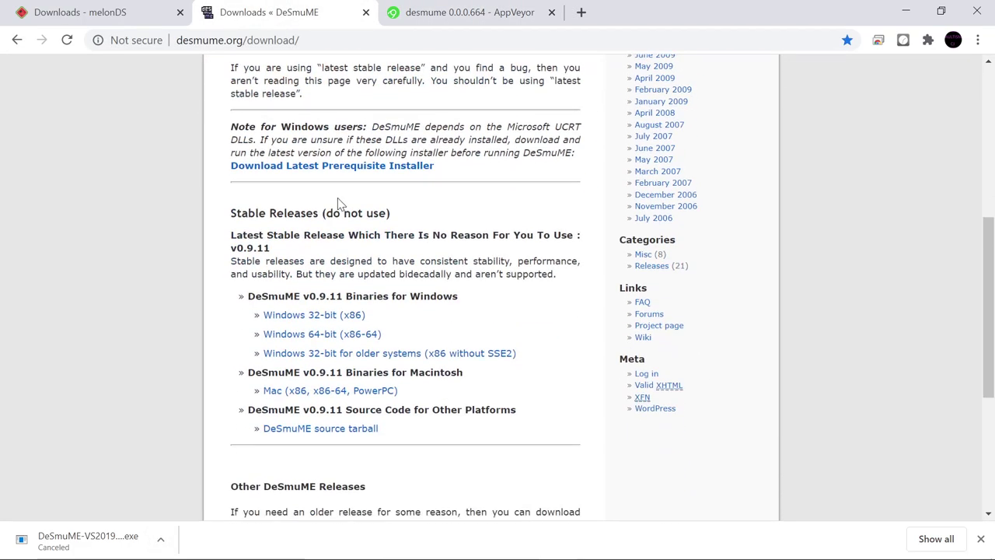
{"action": "scroll", "coordinate": [330, 176], "scroll_direction": "up", "scroll_amount": 5}
{"action": "scroll", "coordinate": [568, 151], "scroll_direction": "down", "scroll_amount": 6}
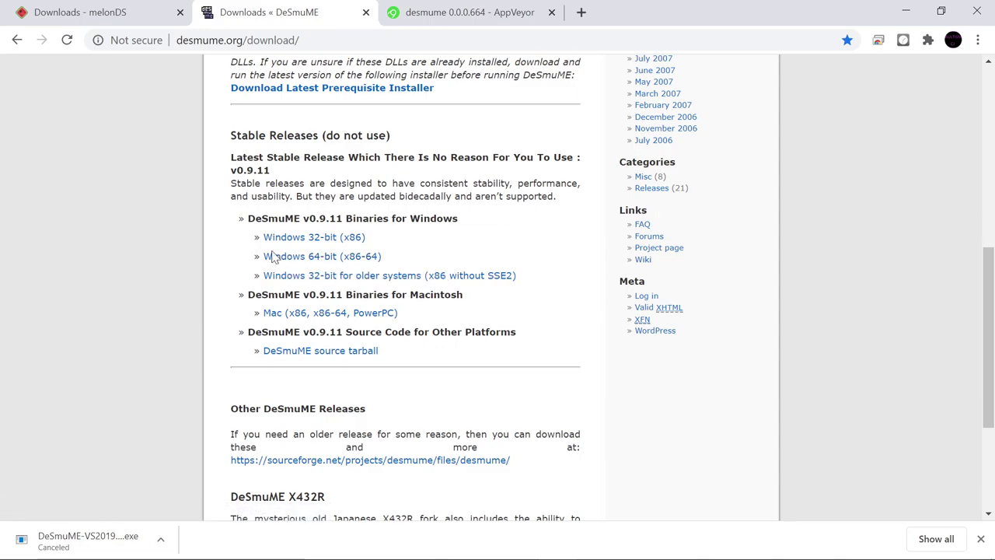
{"action": "right_click", "coordinate": [355, 257]}
{"action": "left_click", "coordinate": [389, 267]}
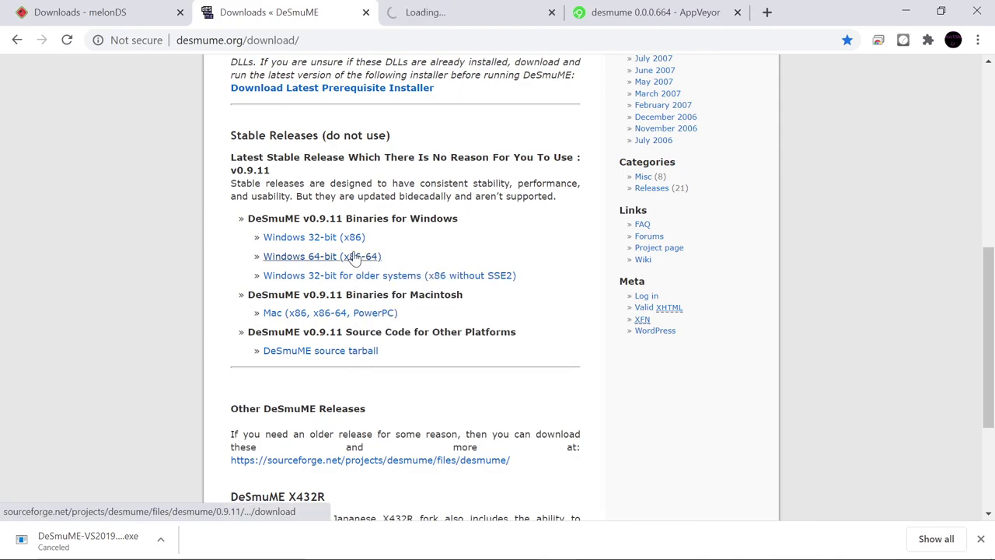
Step: Read the DeSmuME X432R section at the end of the page, highlighting its heading and description
{"action": "scroll", "coordinate": [316, 178], "scroll_direction": "down", "scroll_amount": 3}
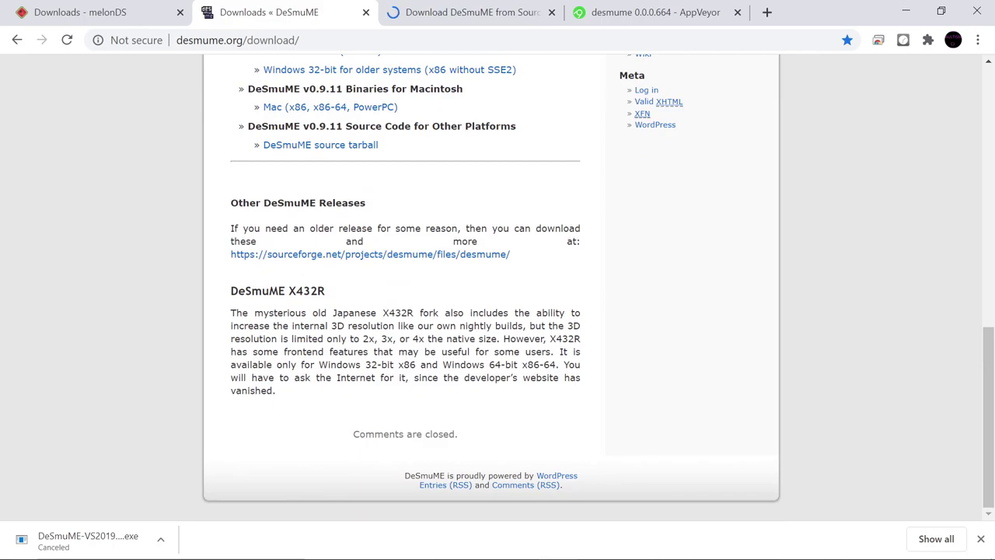
{"action": "left_click_drag", "start_coordinate": [222, 294], "coordinate": [365, 287]}
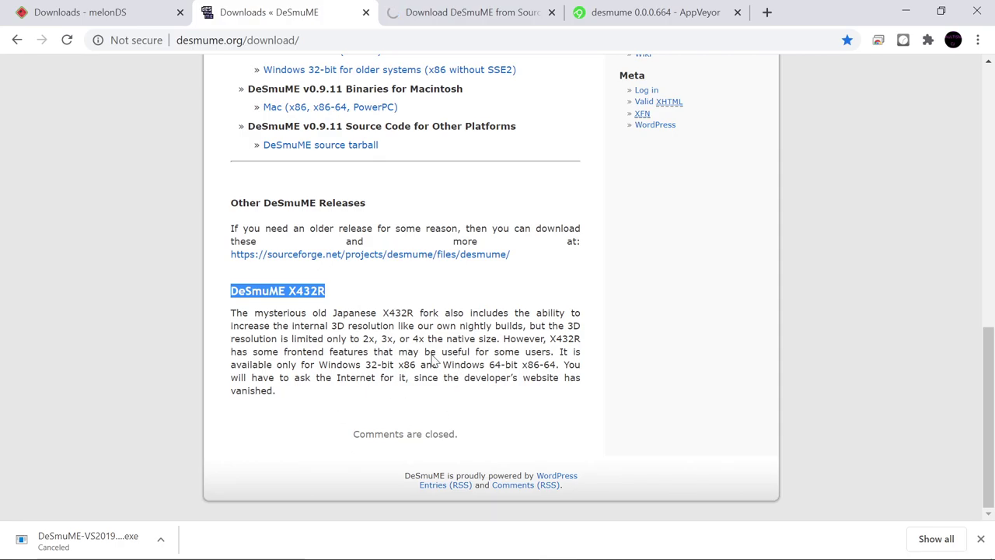
{"action": "left_click_drag", "start_coordinate": [230, 313], "coordinate": [479, 312]}
{"action": "left_click_drag", "start_coordinate": [230, 326], "coordinate": [212, 339]}
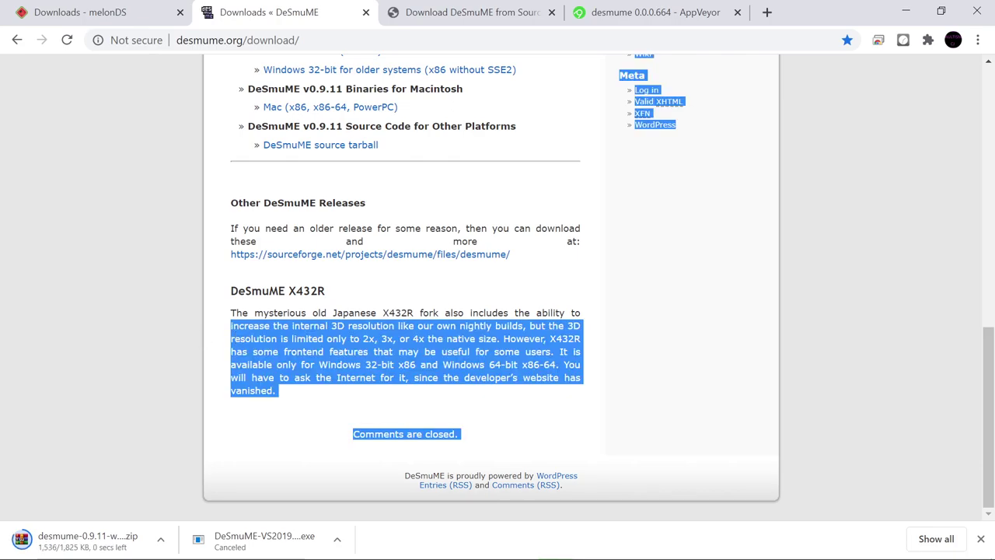
{"action": "left_click", "coordinate": [311, 414]}
{"action": "left_click_drag", "start_coordinate": [384, 339], "coordinate": [222, 373]}
{"action": "left_click", "coordinate": [370, 400]}
{"action": "left_click_drag", "start_coordinate": [370, 400], "coordinate": [402, 412]}
{"action": "left_click_drag", "start_coordinate": [373, 351], "coordinate": [359, 364]}
{"action": "triple_click", "coordinate": [359, 364]}
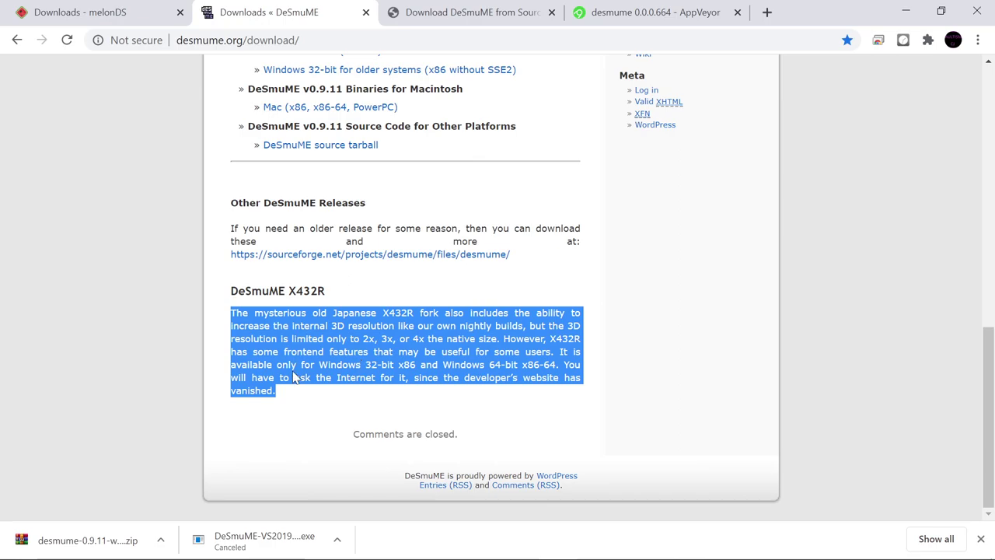
{"action": "scroll", "coordinate": [302, 289], "scroll_direction": "up", "scroll_amount": 3}
{"action": "scroll", "coordinate": [305, 309], "scroll_direction": "down", "scroll_amount": 3}
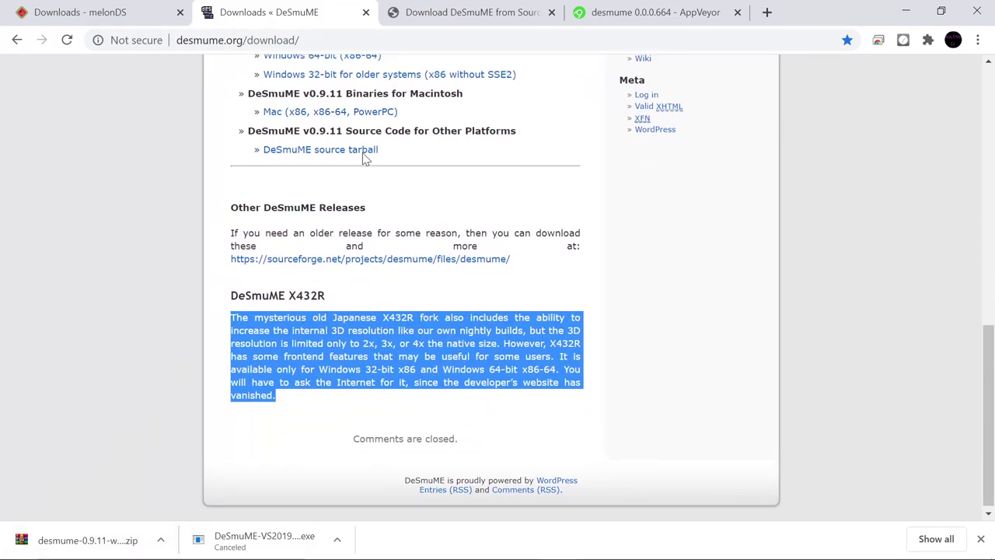
{"action": "scroll", "coordinate": [362, 159], "scroll_direction": "up", "scroll_amount": 5}
{"action": "scroll", "coordinate": [362, 179], "scroll_direction": "down", "scroll_amount": 1}
{"action": "scroll", "coordinate": [362, 216], "scroll_direction": "up", "scroll_amount": 2}
{"action": "scroll", "coordinate": [361, 216], "scroll_direction": "down", "scroll_amount": 7}
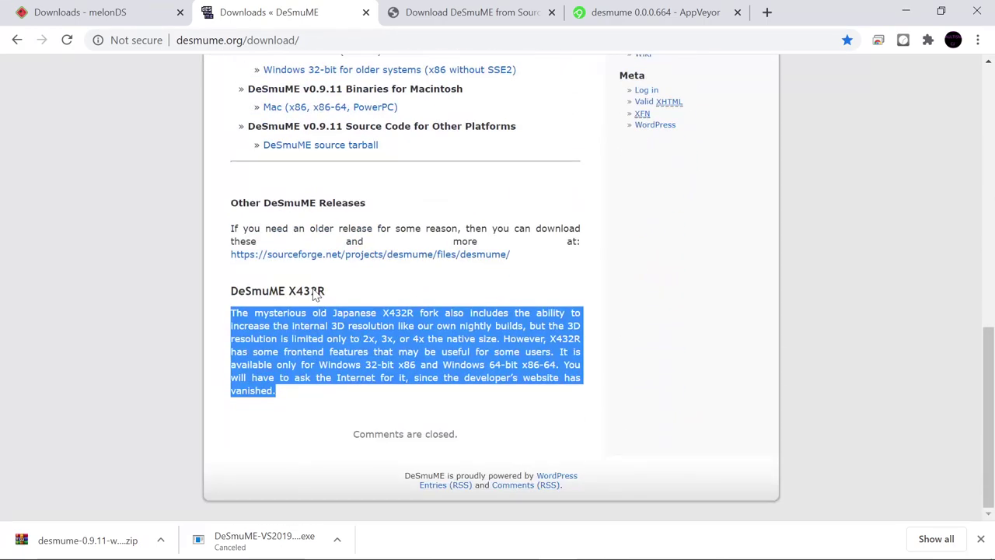
{"action": "left_click", "coordinate": [425, 294]}
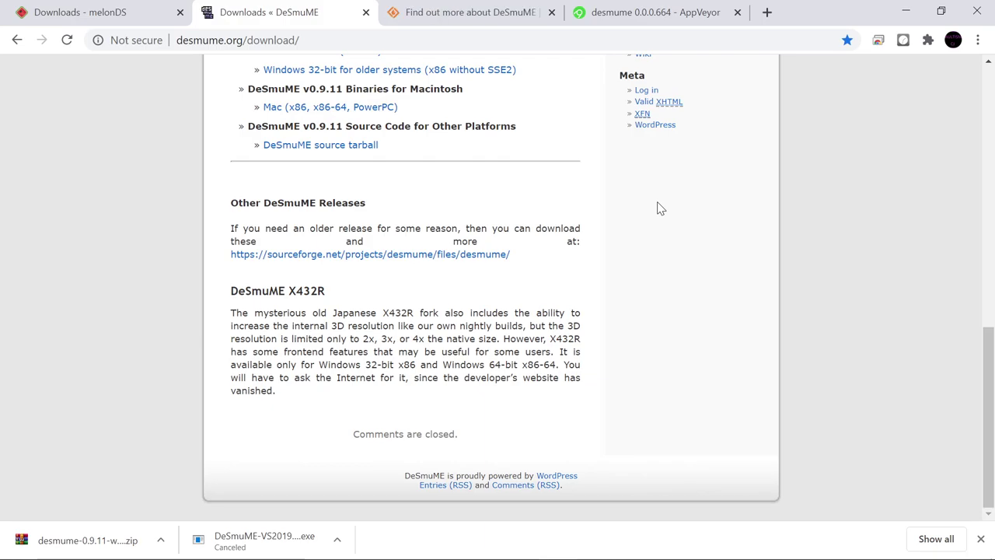
Step: Minimize Chrome and reposition the downloaded desmume-0.9.11-win64.zip archive into an open area of the desktop
{"action": "left_click", "coordinate": [906, 12]}
{"action": "left_click_drag", "start_coordinate": [26, 39], "coordinate": [303, 202]}
{"action": "left_click_drag", "start_coordinate": [330, 89], "coordinate": [326, 245]}
Step: Extract desmume-0.9.11-win64.zip with WinRAR into a desmume-0.9.11-win64 folder on the desktop
{"action": "right_click", "coordinate": [251, 183]}
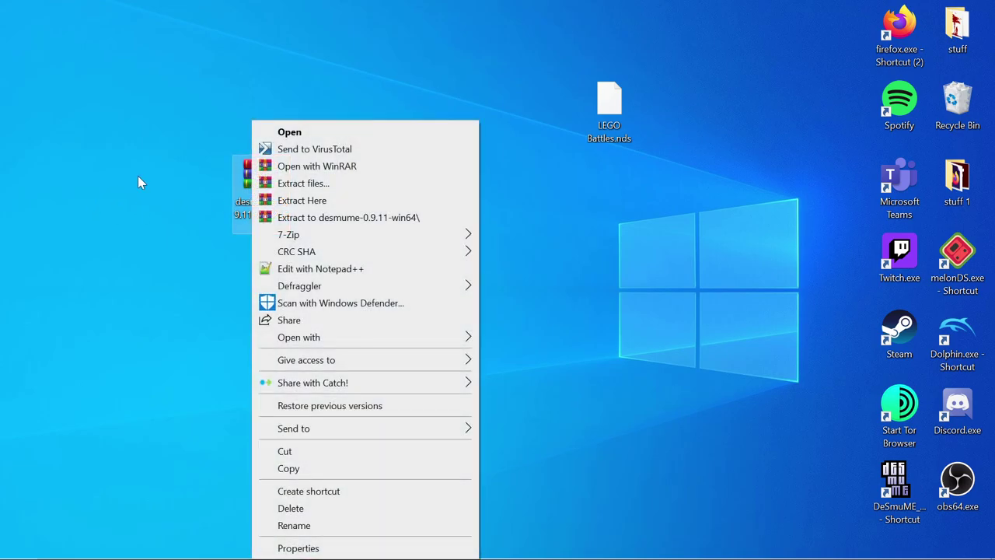
{"action": "left_click", "coordinate": [243, 187]}
{"action": "right_click", "coordinate": [246, 183]}
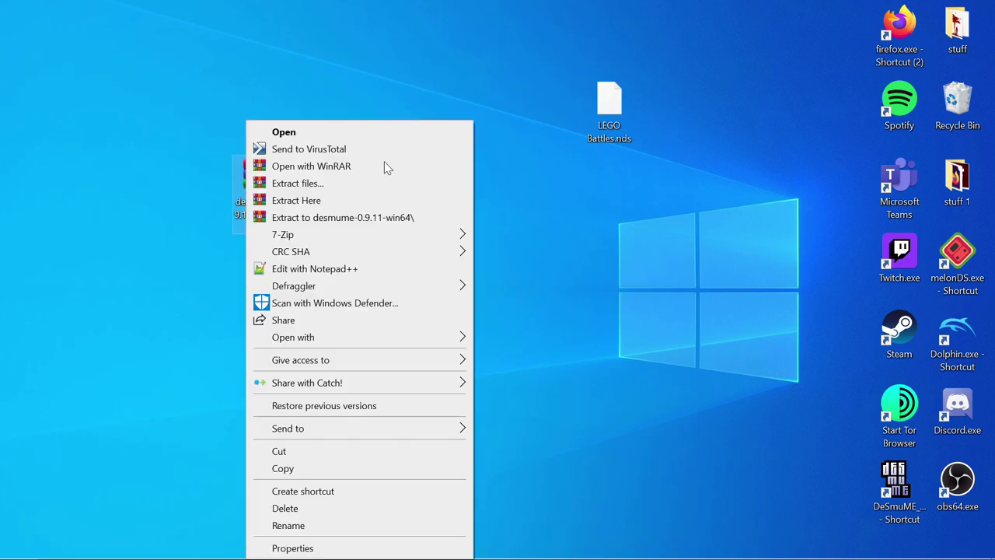
{"action": "left_click", "coordinate": [305, 184]}
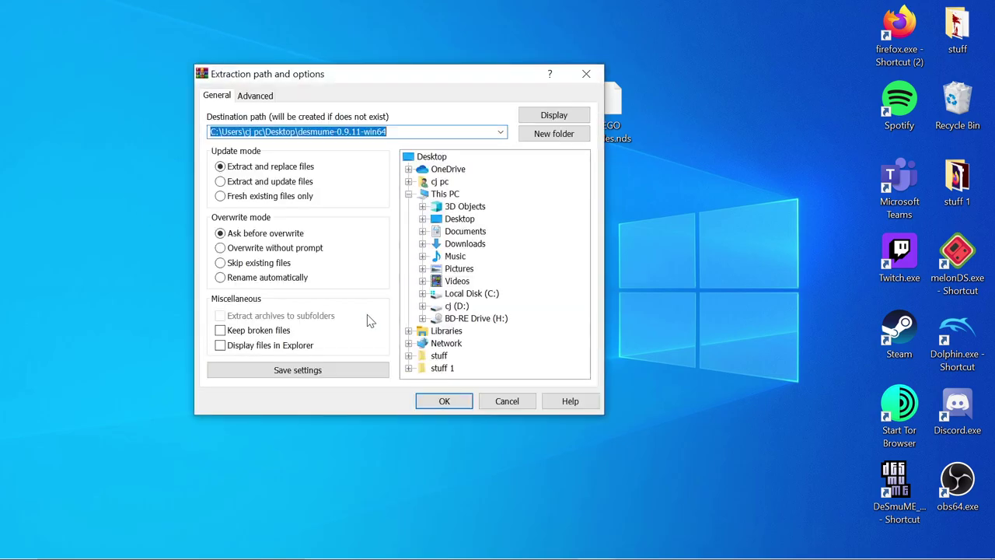
{"action": "left_click", "coordinate": [427, 398]}
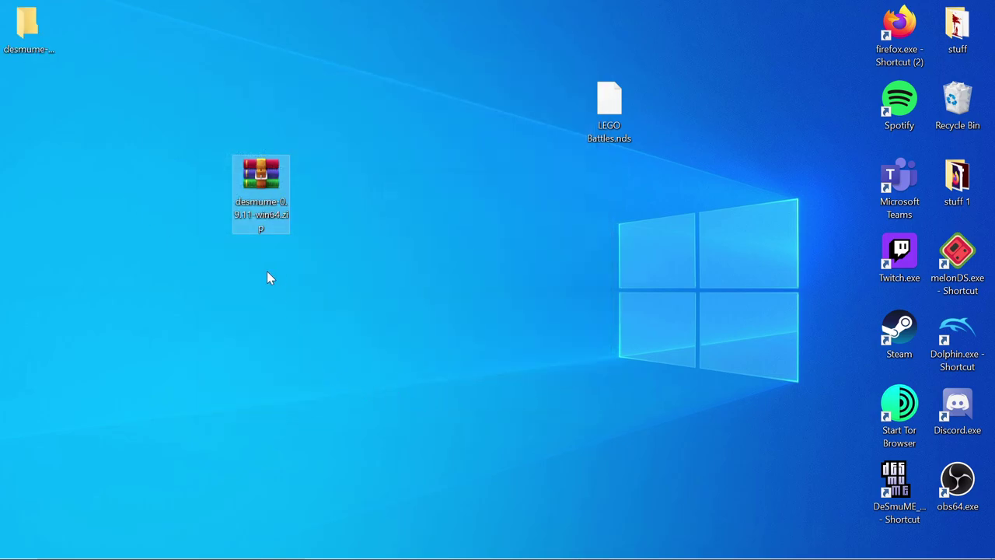
Step: Launch DeSmuME_0.9.11_x64.exe from the extracted desmume-0.9.11-win64 folder and minimize the folder window
{"action": "double_click", "coordinate": [42, 31]}
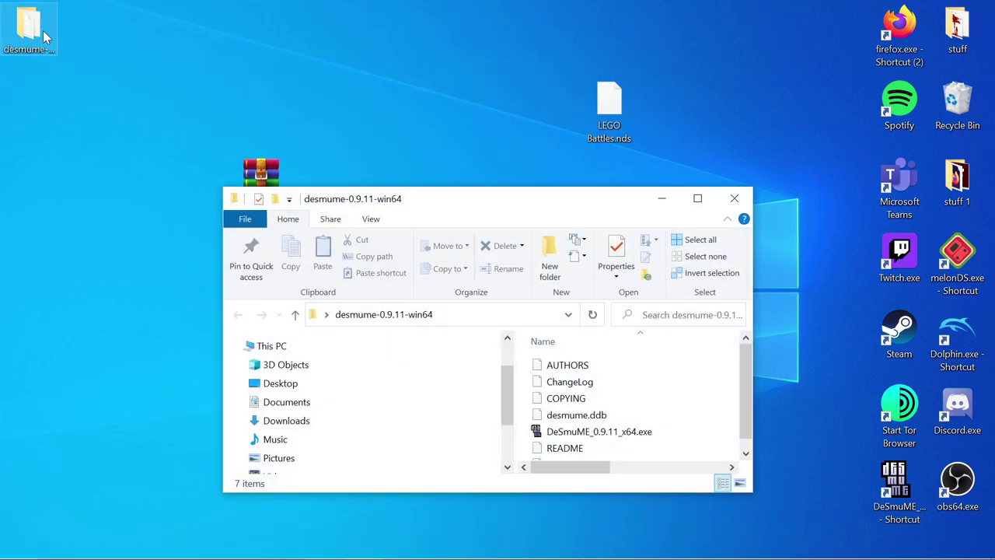
{"action": "scroll", "coordinate": [689, 355], "scroll_direction": "down", "scroll_amount": 1}
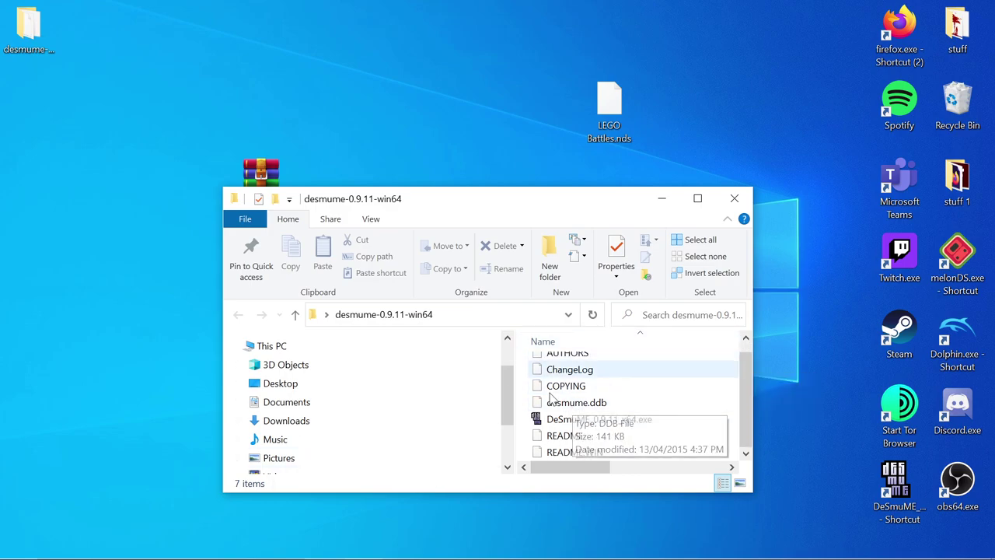
{"action": "double_click", "coordinate": [600, 420]}
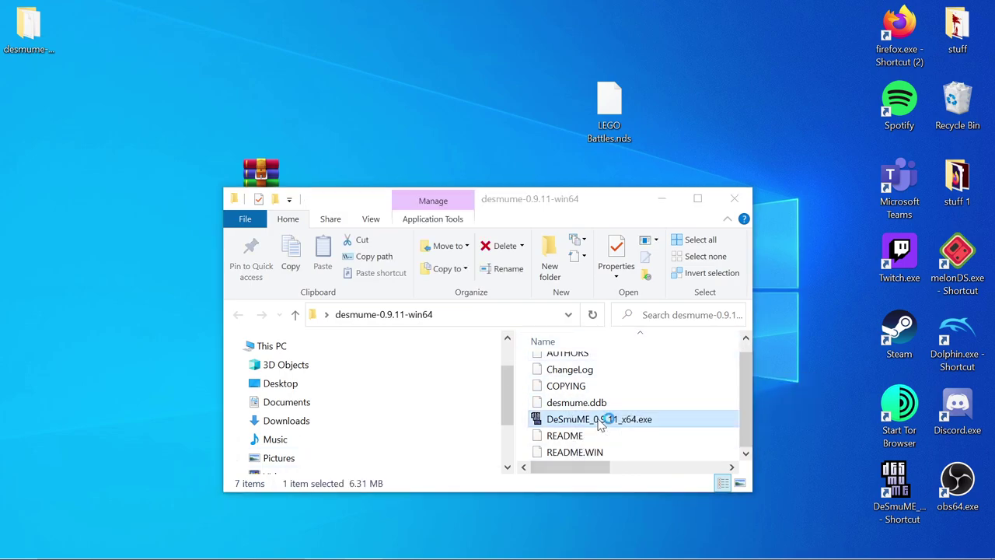
{"action": "left_click", "coordinate": [659, 203]}
Step: Reposition the LEGO Battles.nds file on the desktop, nearer to the emulator window
{"action": "left_click_drag", "start_coordinate": [617, 116], "coordinate": [664, 195]}
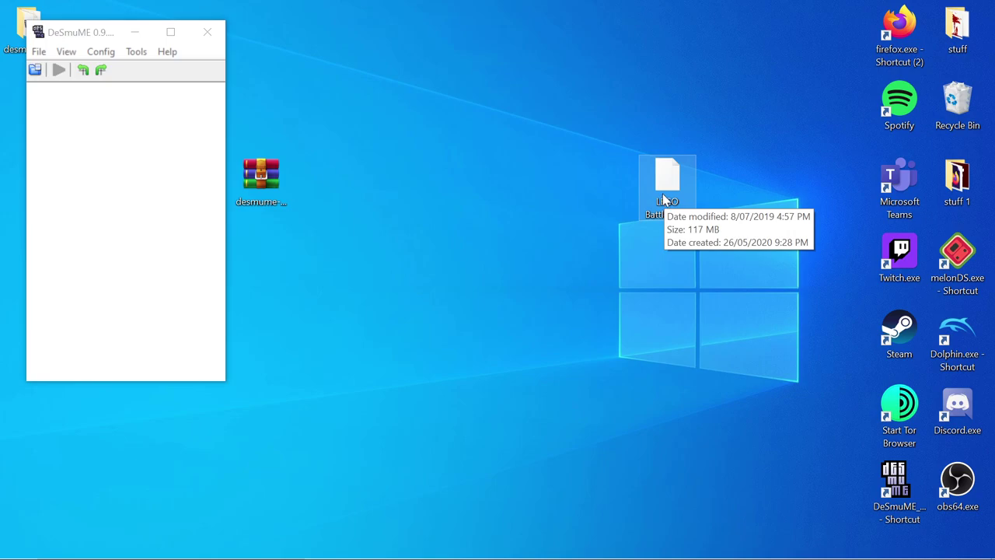
{"action": "left_click_drag", "start_coordinate": [665, 199], "coordinate": [570, 191]}
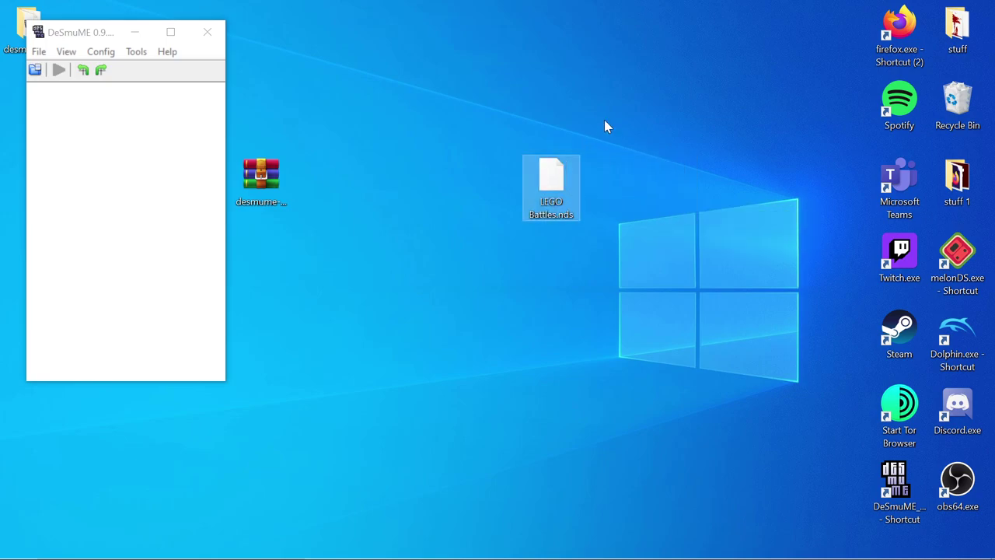
{"action": "left_click_drag", "start_coordinate": [605, 122], "coordinate": [470, 283]}
{"action": "left_click_drag", "start_coordinate": [644, 122], "coordinate": [448, 317]}
{"action": "left_click_drag", "start_coordinate": [700, 117], "coordinate": [453, 274]}
{"action": "left_click_drag", "start_coordinate": [611, 119], "coordinate": [413, 271]}
{"action": "left_click_drag", "start_coordinate": [617, 76], "coordinate": [451, 262]}
{"action": "left_click_drag", "start_coordinate": [706, 45], "coordinate": [684, 13]}
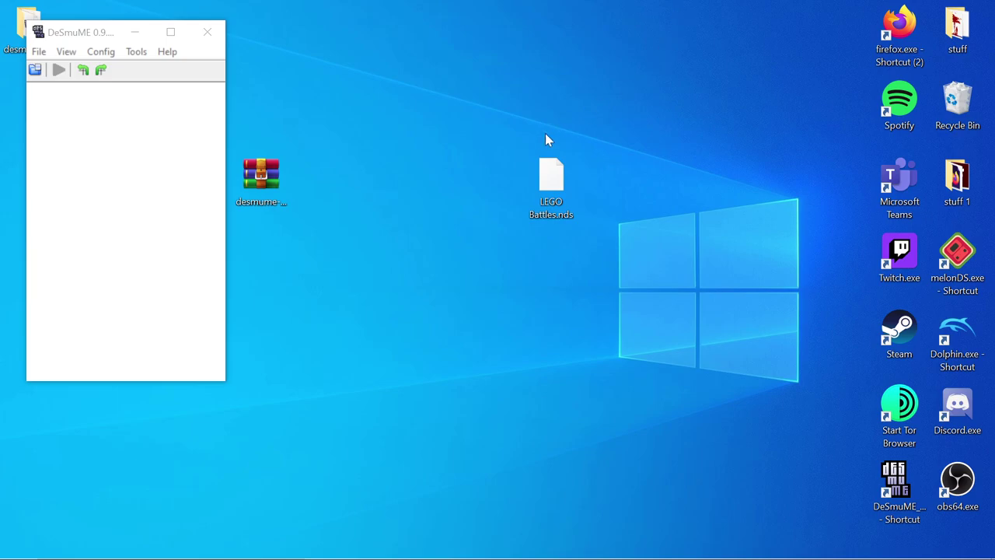
Step: Load the LEGO Battles.nds ROM from the desktop into DeSmuME and go to its recent ROMs
{"action": "left_click_drag", "start_coordinate": [543, 180], "coordinate": [166, 269]}
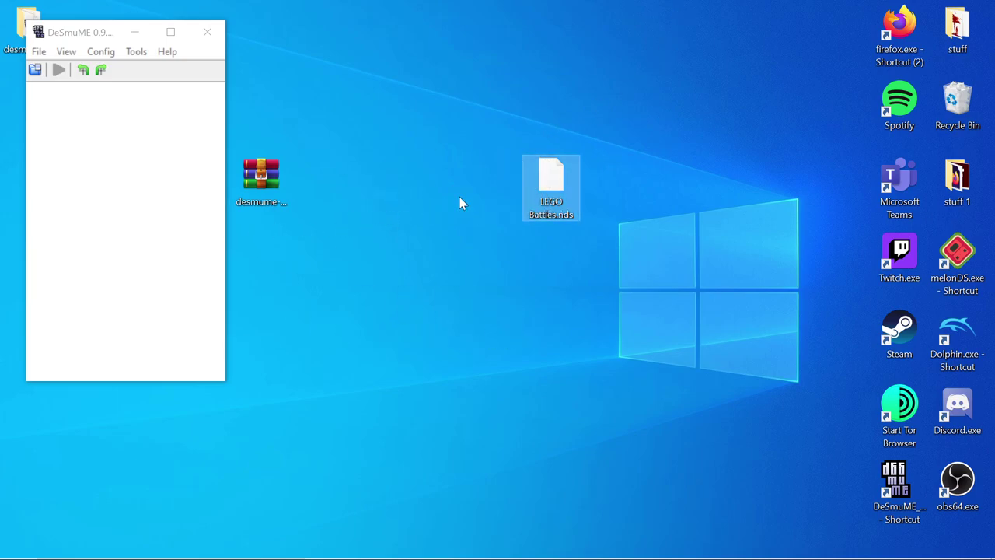
{"action": "left_click_drag", "start_coordinate": [554, 184], "coordinate": [187, 188]}
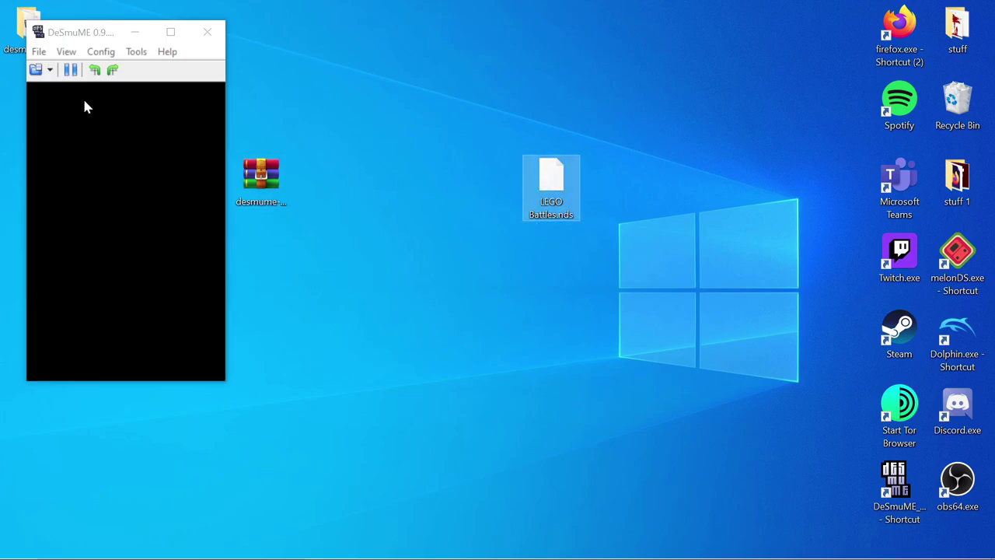
{"action": "left_click", "coordinate": [36, 52]}
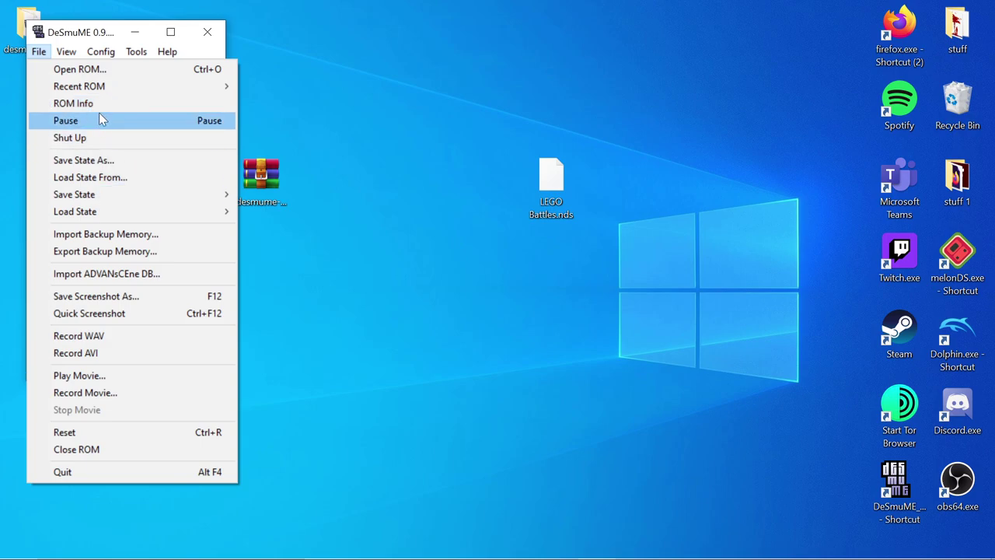
{"action": "mouse_move", "coordinate": [94, 89]}
{"action": "left_click", "coordinate": [269, 90]}
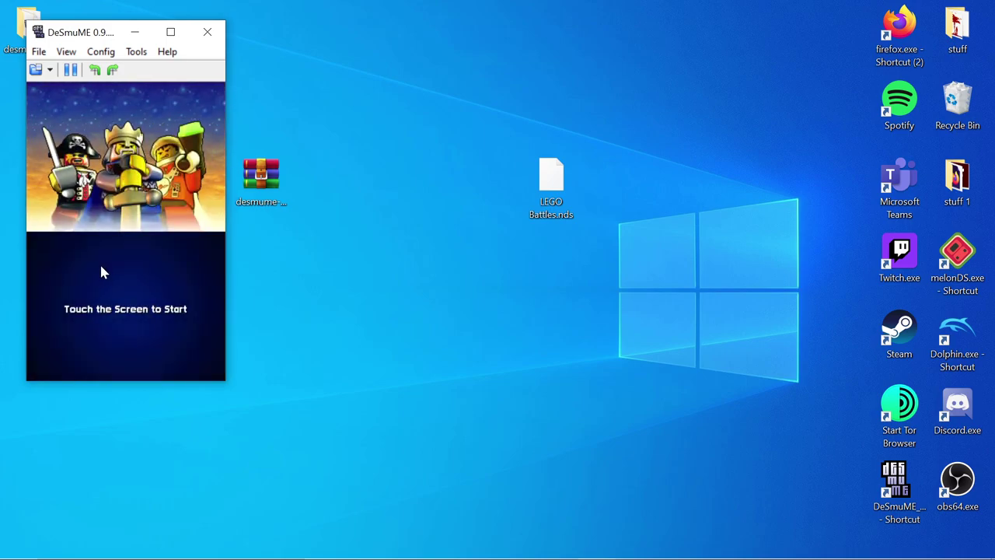
{"action": "left_click", "coordinate": [66, 51]}
{"action": "mouse_move", "coordinate": [92, 54]}
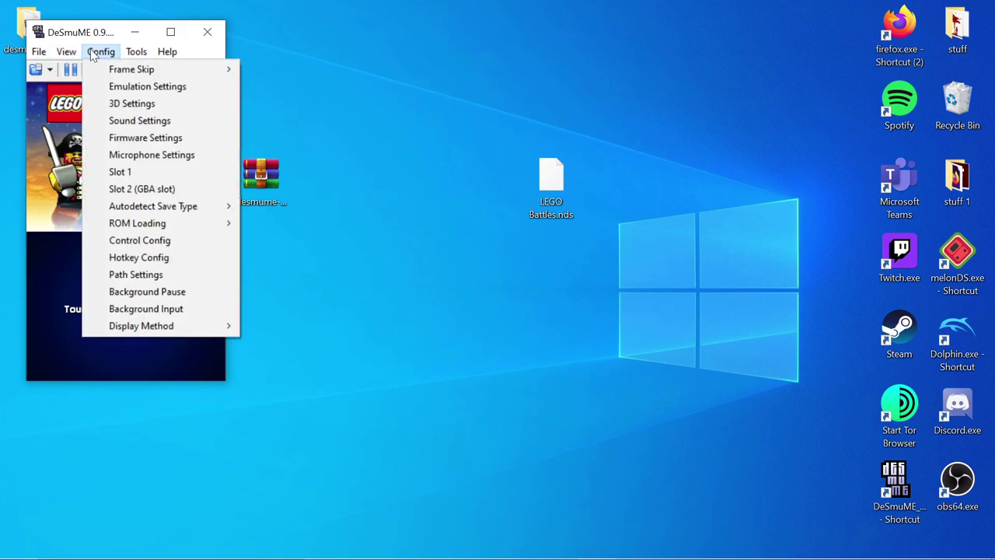
Step: Lower DeSmuME 0.9.11 x64 to minimum volume in the Windows Volume Mixer and close the mixer
{"action": "mouse_move", "coordinate": [777, 556]}
{"action": "right_click", "coordinate": [834, 548]}
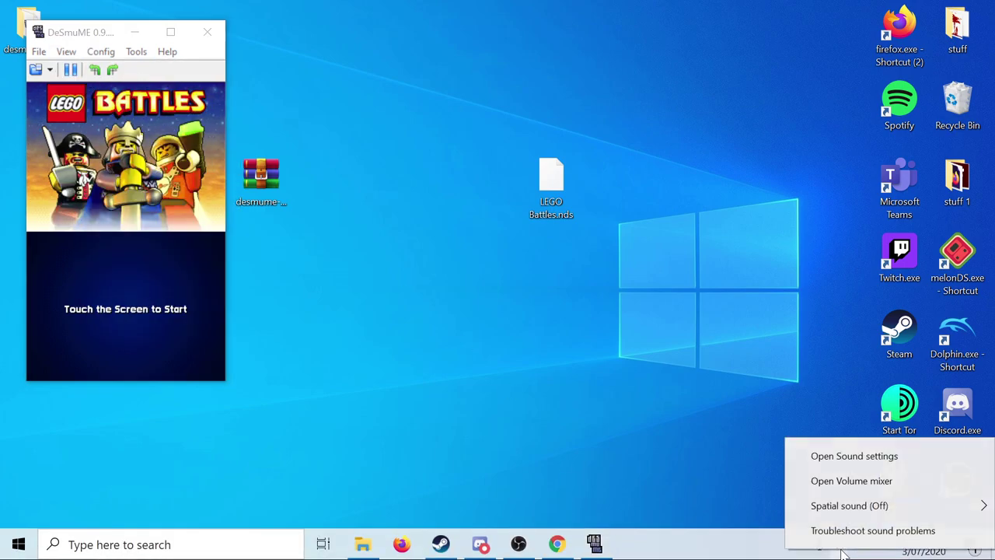
{"action": "left_click", "coordinate": [817, 481]}
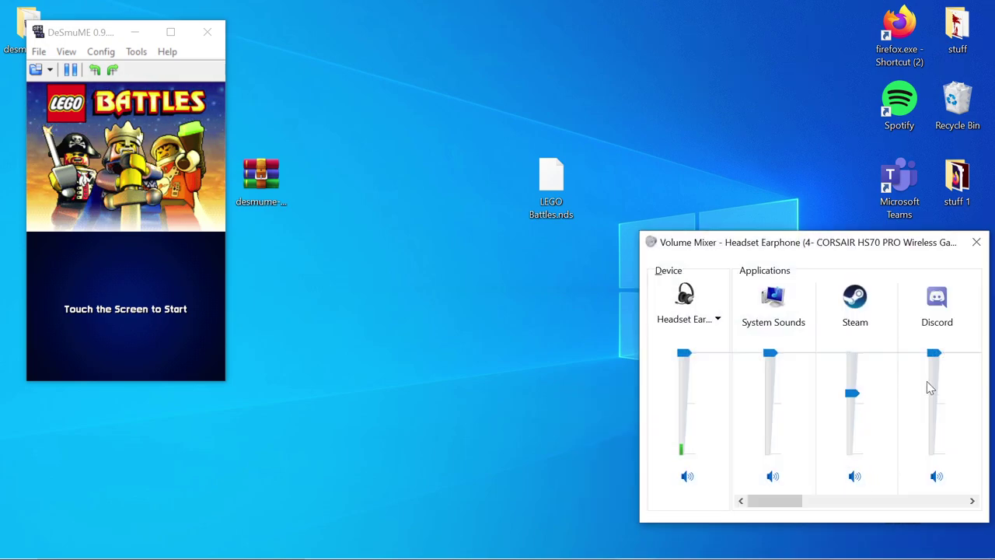
{"action": "left_click_drag", "start_coordinate": [779, 501], "coordinate": [937, 502]}
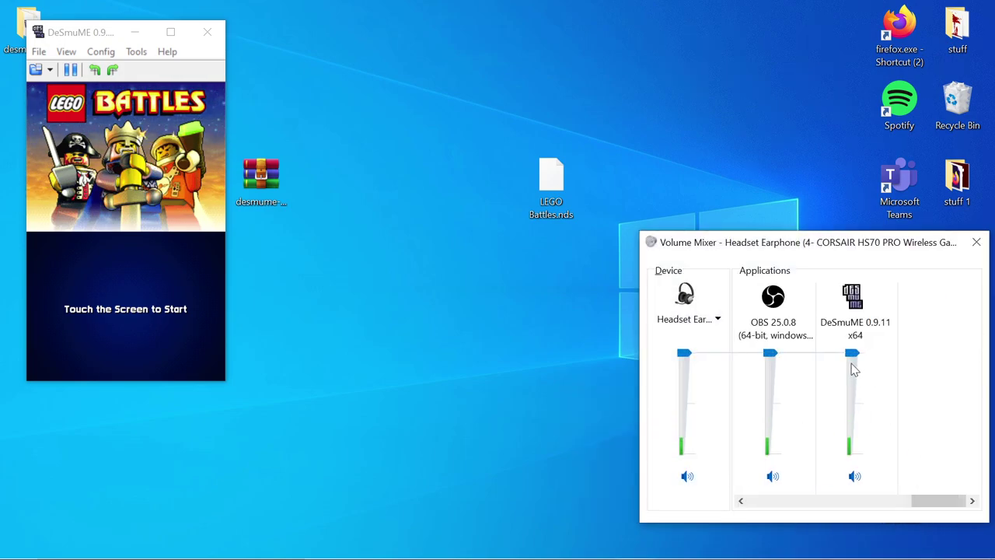
{"action": "left_click_drag", "start_coordinate": [853, 356], "coordinate": [870, 460]}
{"action": "left_click", "coordinate": [976, 242]}
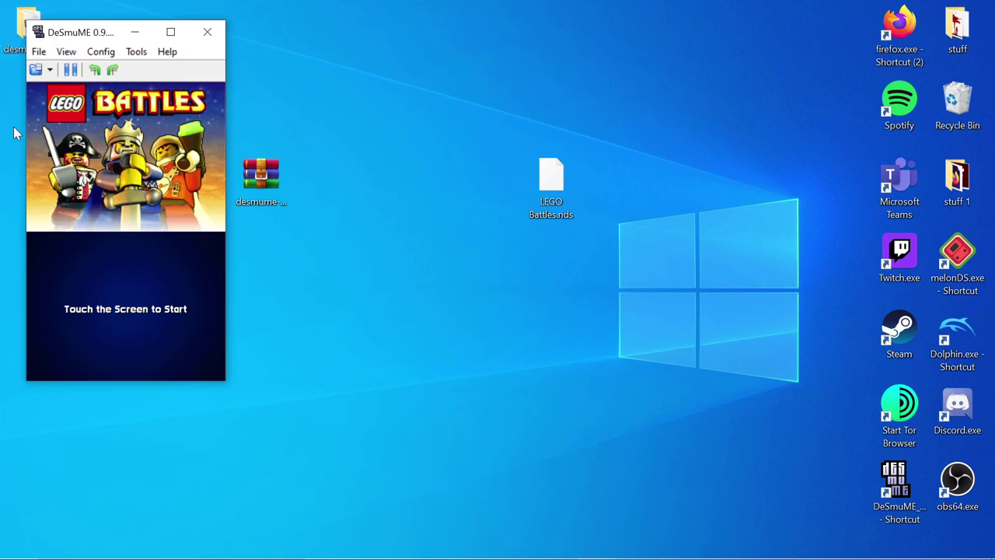
Step: Review the Frame Skip options and the renderer choices in the 3D settings, and close the settings unchanged
{"action": "left_click", "coordinate": [100, 52]}
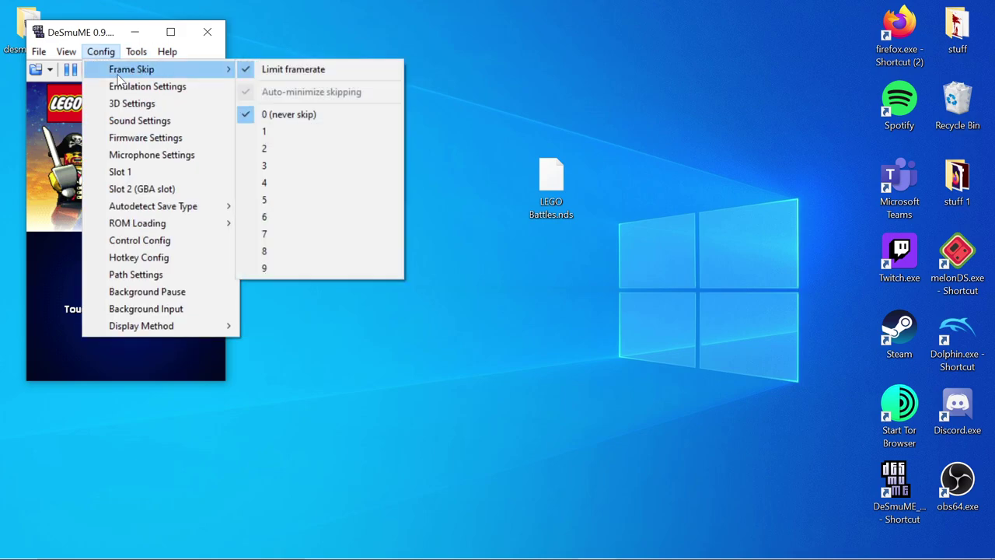
{"action": "mouse_move", "coordinate": [188, 75]}
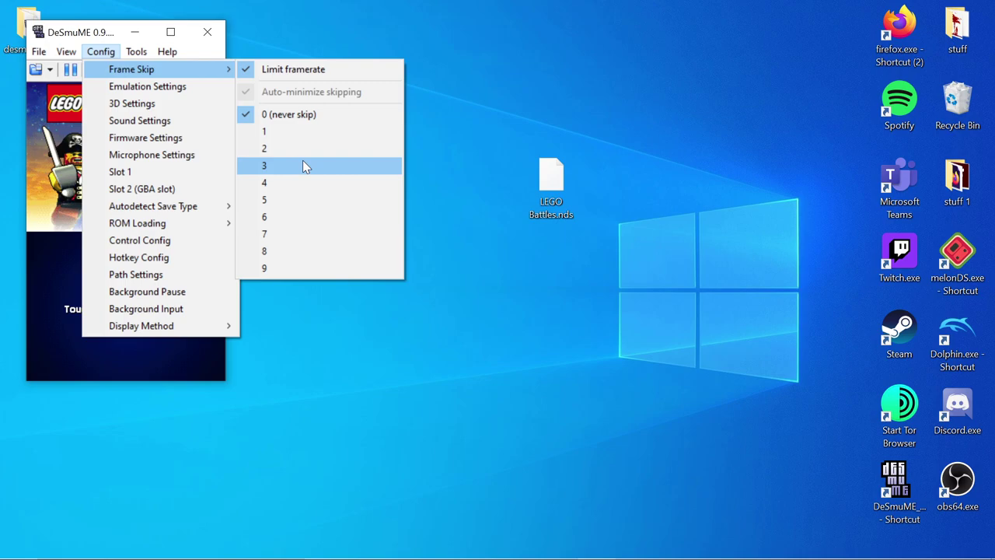
{"action": "left_click", "coordinate": [182, 108]}
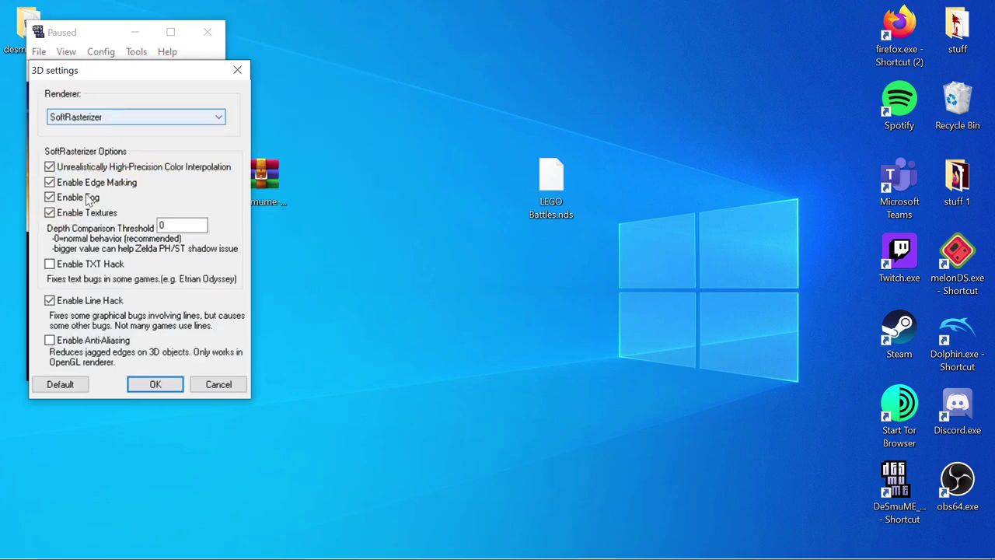
{"action": "left_click", "coordinate": [165, 118]}
{"action": "left_click", "coordinate": [165, 118]}
{"action": "left_click", "coordinate": [129, 118]}
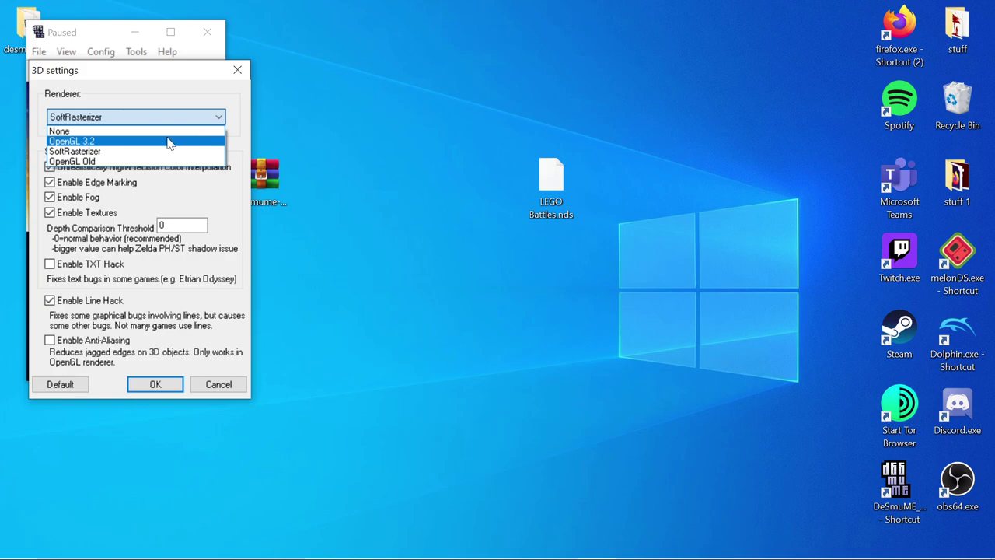
{"action": "left_click", "coordinate": [146, 118]}
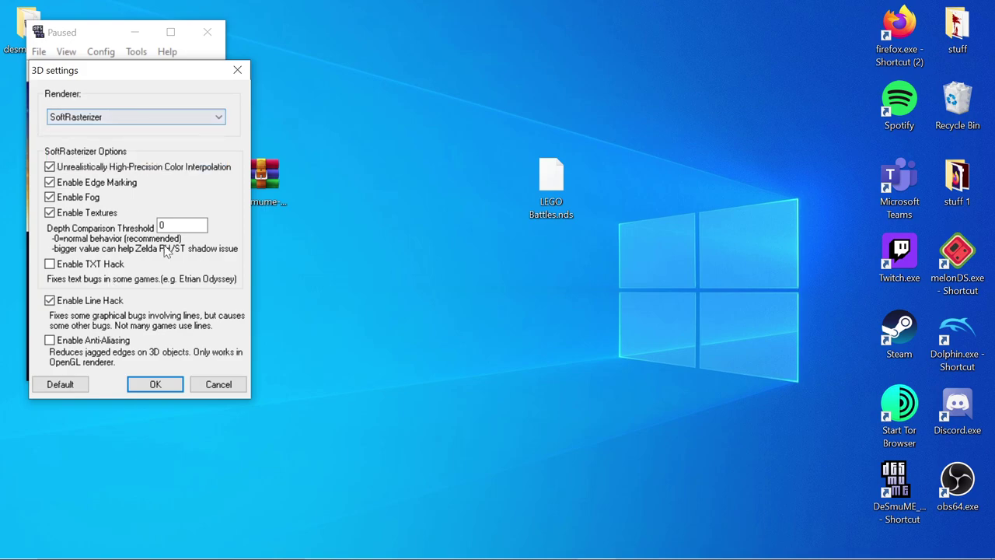
{"action": "left_click", "coordinate": [237, 70]}
Step: Look over the Autodetect Save Type and ROM Loading options in DeSmuME's configuration
{"action": "left_click", "coordinate": [103, 53]}
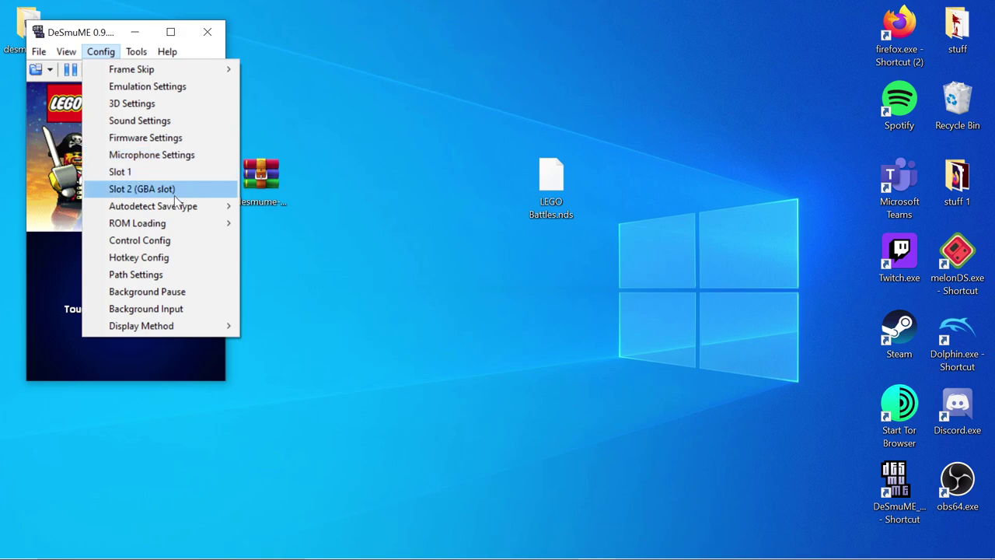
{"action": "mouse_move", "coordinate": [229, 206]}
{"action": "mouse_move", "coordinate": [167, 213]}
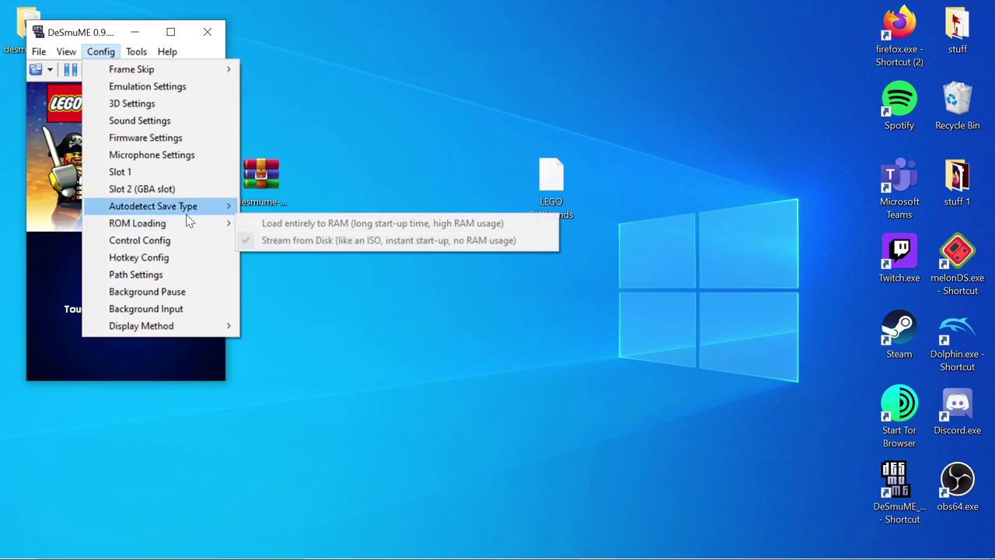
Step: Go through the key assignments for the DS direction and face buttons in Control Config, and cancel out
{"action": "left_click", "coordinate": [173, 243]}
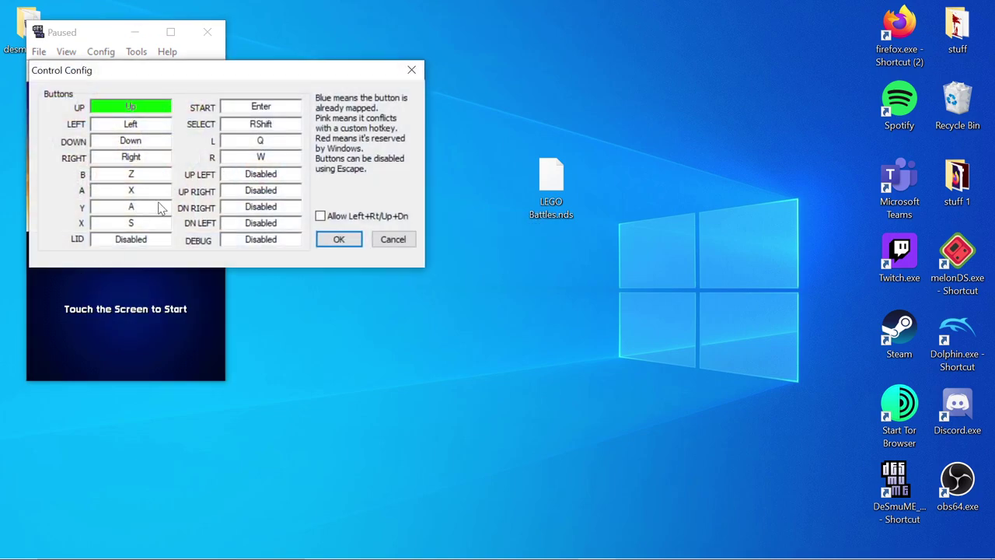
{"action": "left_click", "coordinate": [129, 106]}
{"action": "left_click", "coordinate": [124, 127]}
{"action": "left_click", "coordinate": [128, 142]}
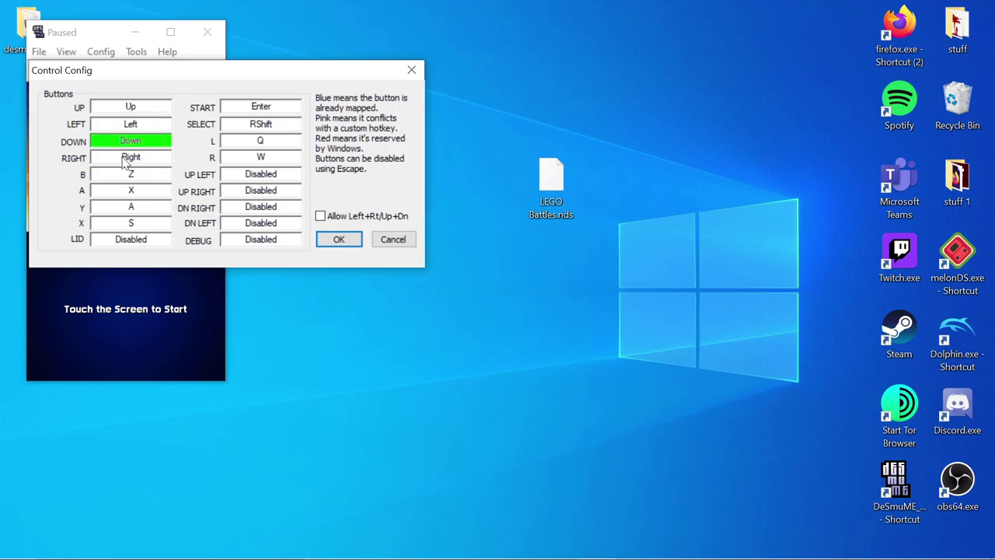
{"action": "left_click", "coordinate": [128, 159]}
{"action": "key", "text": "z"}
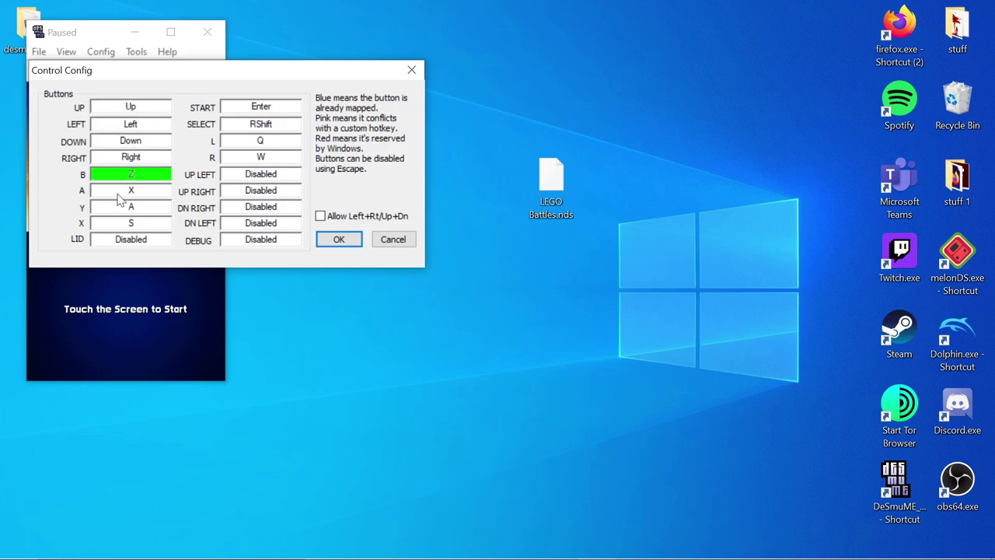
{"action": "key", "text": "a"}
{"action": "key", "text": "s"}
{"action": "key", "text": "z"}
{"action": "left_click", "coordinate": [408, 544]}
{"action": "left_click", "coordinate": [391, 241]}
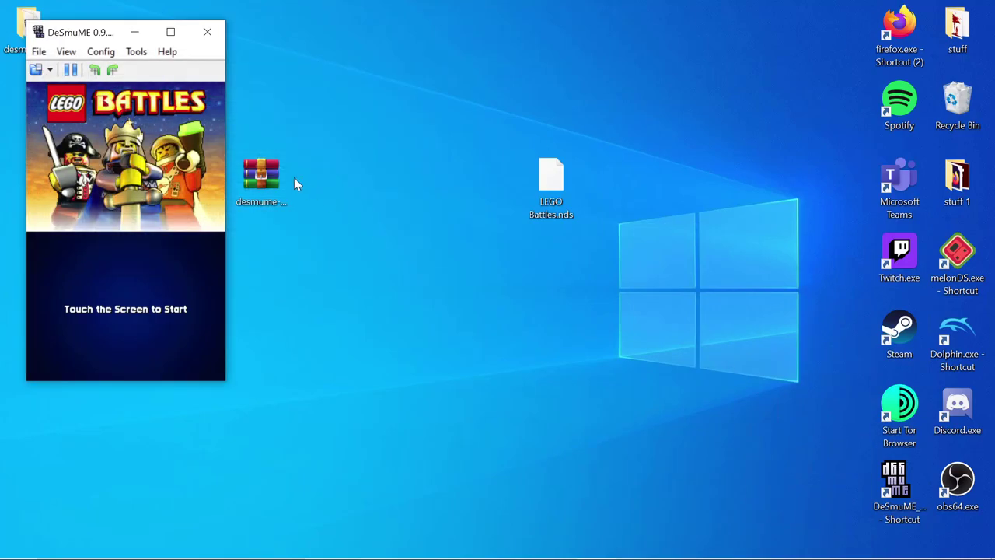
Step: Review the main shortcuts in Hotkey Configuration and cancel out of the dialog
{"action": "left_click", "coordinate": [101, 51]}
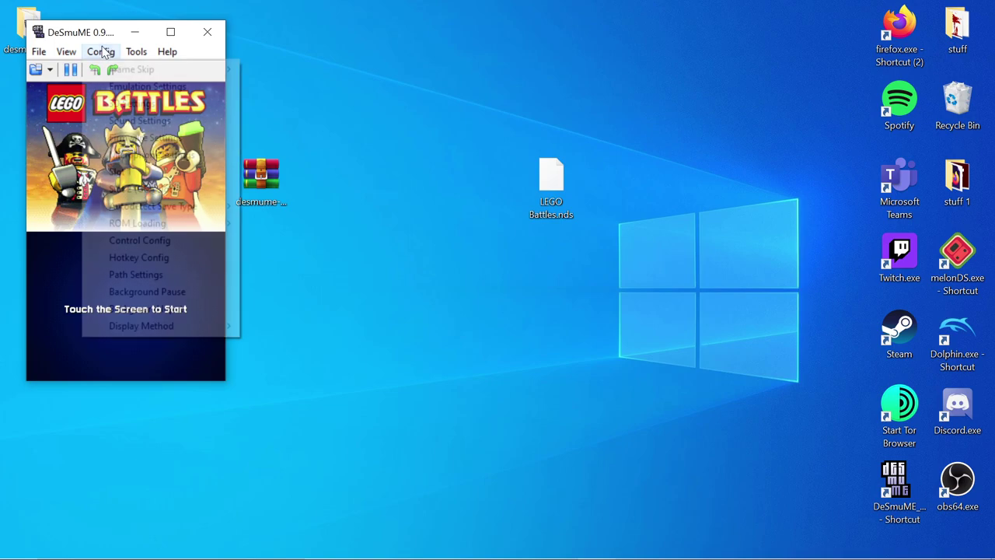
{"action": "left_click", "coordinate": [172, 257]}
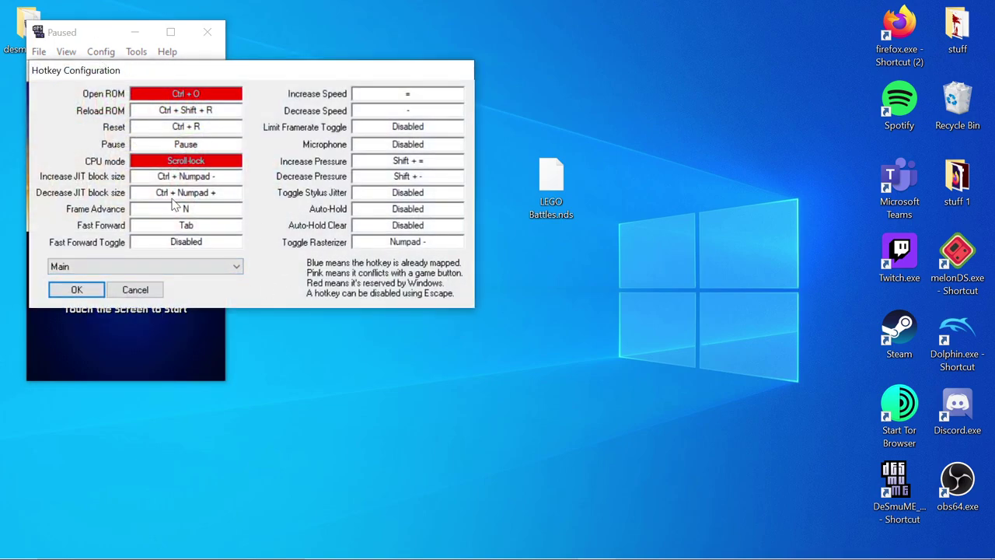
{"action": "left_click", "coordinate": [136, 289]}
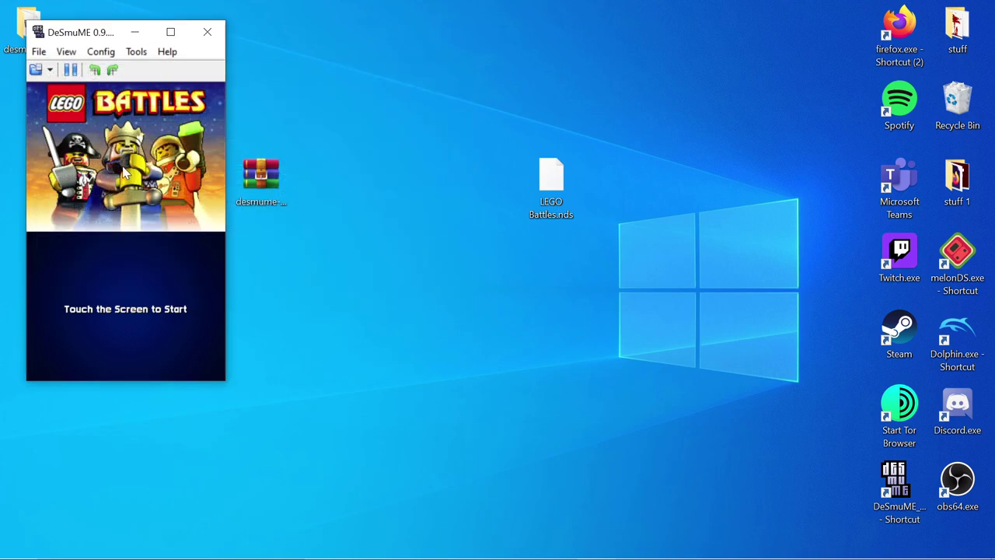
Step: Look over the Display Method entry and the SoftRasterizer options in DeSmuME's 3D settings, leaving them unchanged
{"action": "left_click", "coordinate": [66, 51]}
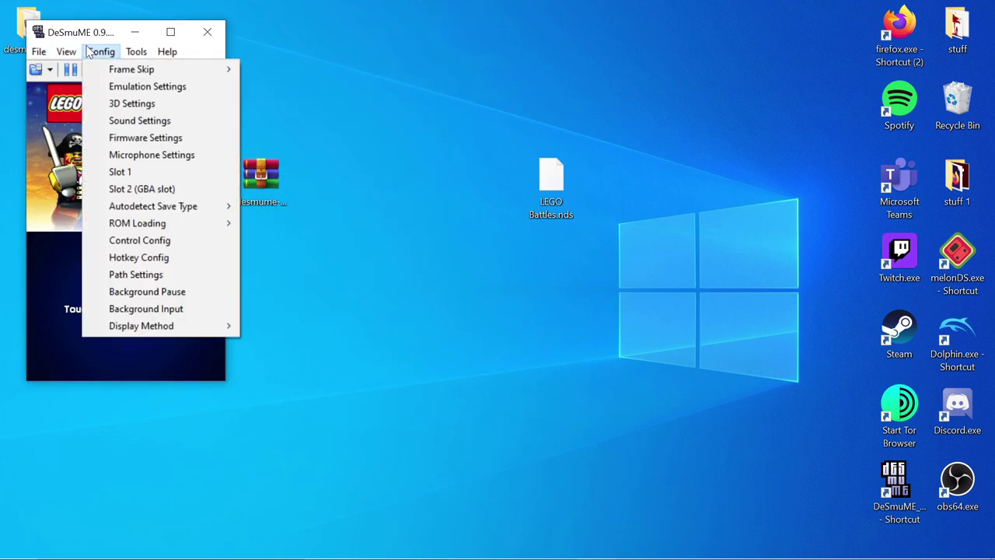
{"action": "left_click", "coordinate": [91, 51]}
{"action": "left_click", "coordinate": [95, 52]}
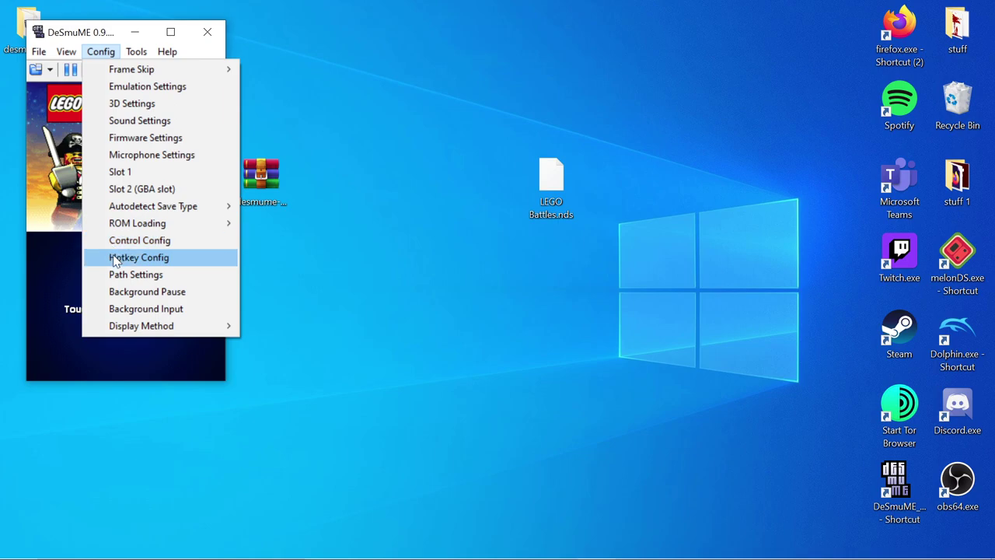
{"action": "mouse_move", "coordinate": [132, 326]}
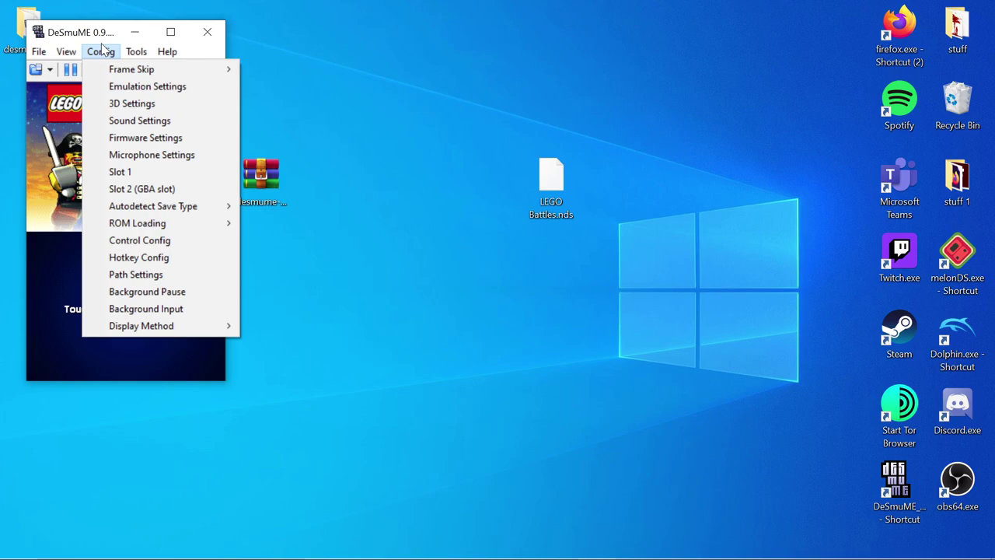
{"action": "left_click", "coordinate": [127, 106]}
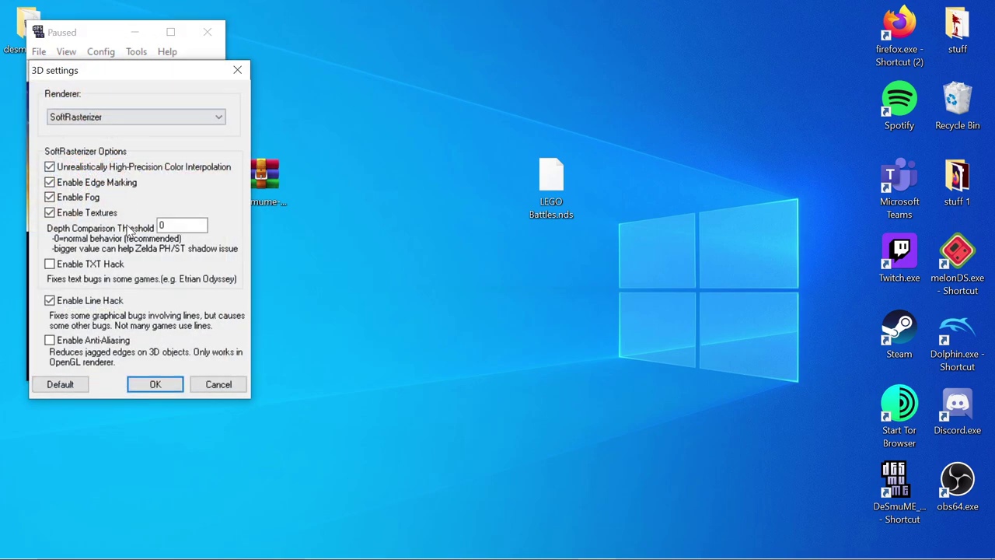
{"action": "left_click", "coordinate": [237, 70]}
Step: Look at the profile and language options in the Firmware Settings and close them without changes
{"action": "left_click", "coordinate": [104, 52]}
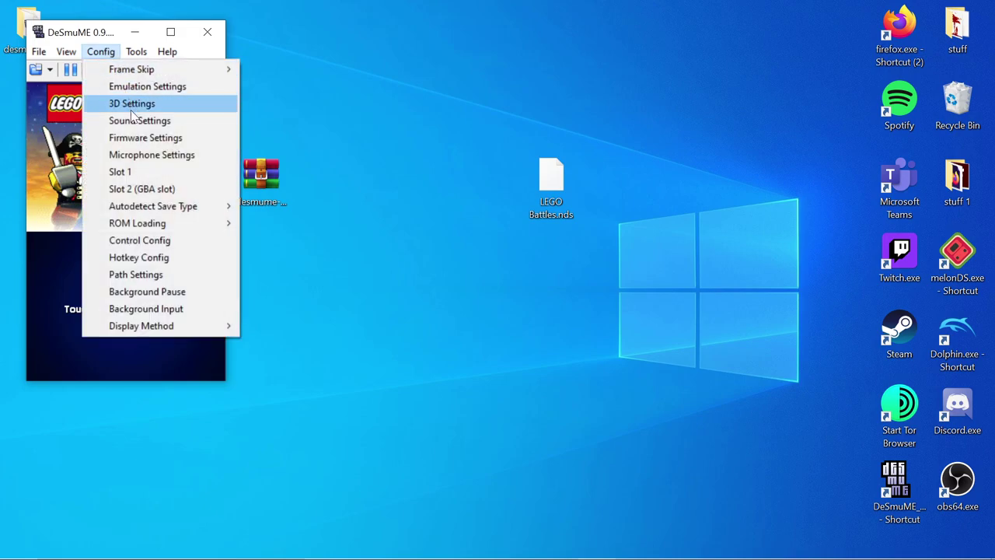
{"action": "left_click", "coordinate": [140, 138]}
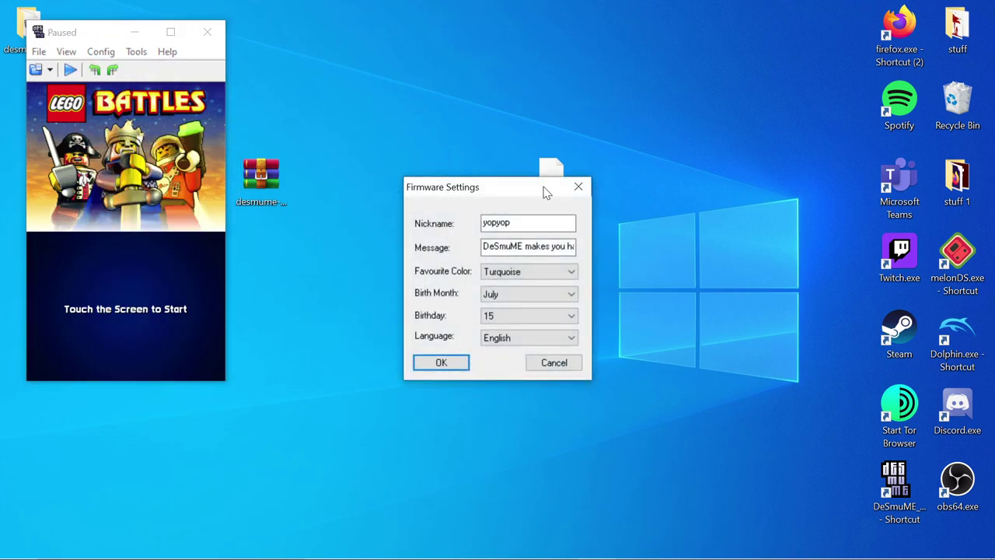
{"action": "left_click", "coordinate": [578, 186]}
Step: Disable Advanced Bus-Level Timing, enable the dynamic recompiler, and apply the emulation settings
{"action": "left_click", "coordinate": [101, 51]}
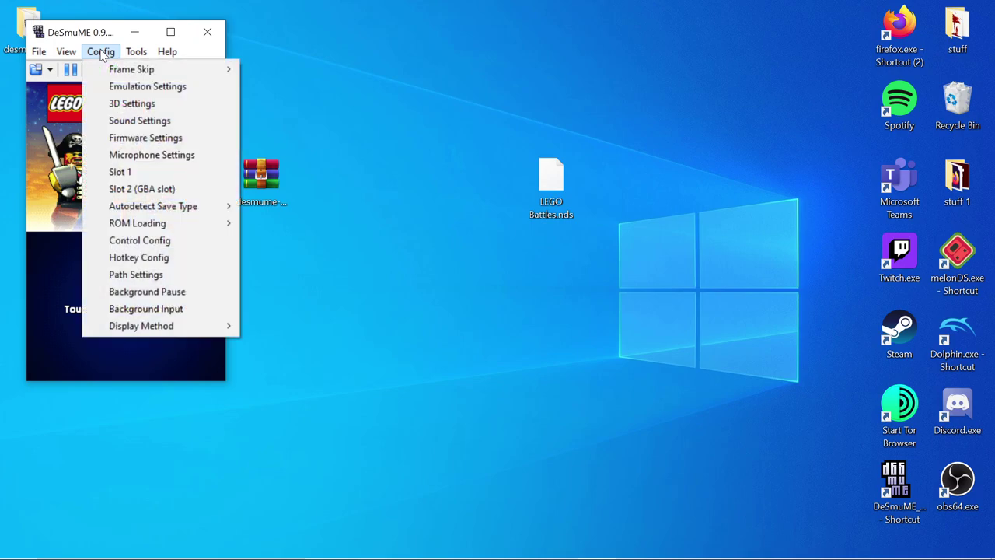
{"action": "left_click", "coordinate": [109, 86]}
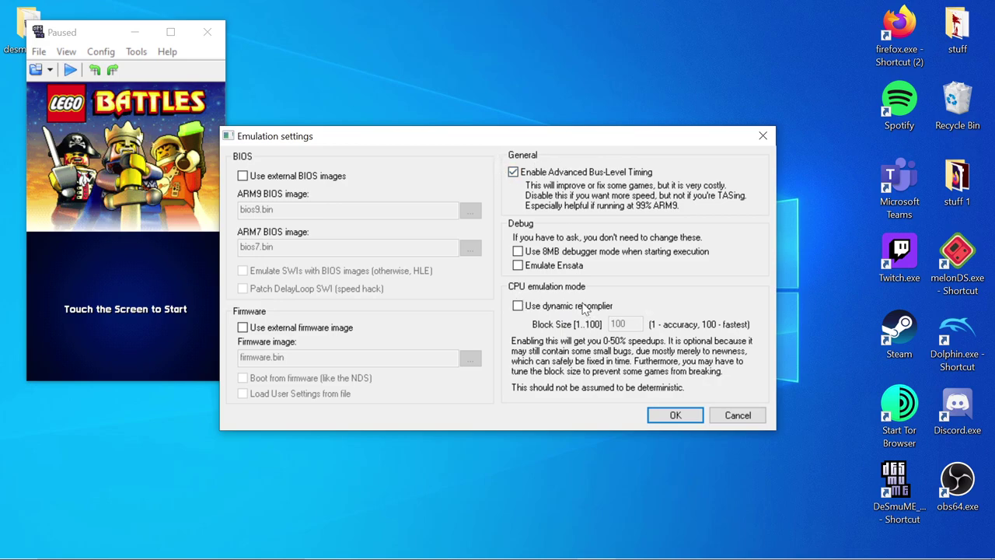
{"action": "left_click", "coordinate": [536, 174]}
{"action": "left_click", "coordinate": [552, 306]}
{"action": "left_click", "coordinate": [673, 417]}
{"action": "left_click", "coordinate": [555, 342]}
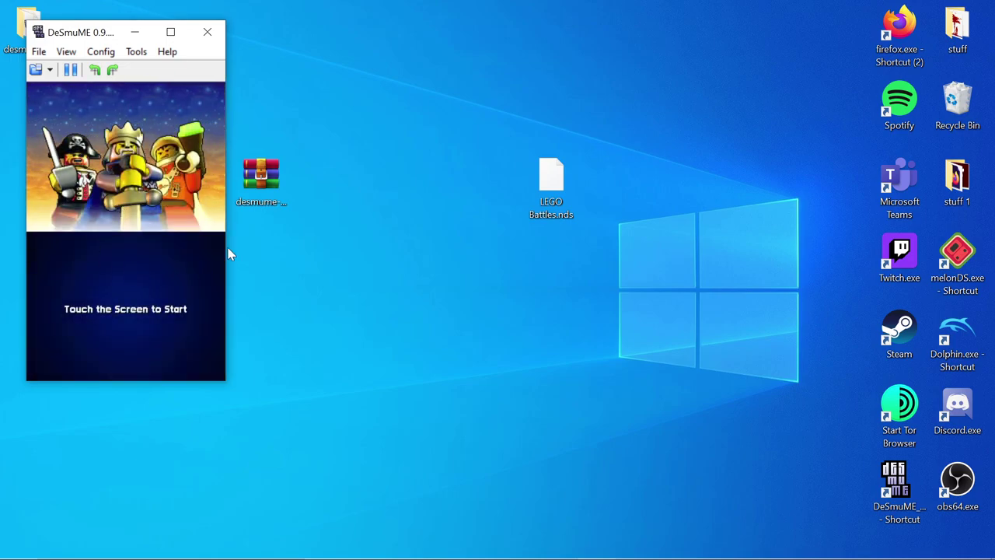
Step: Start LEGO Battles from its title screen and close the DeSmuME emulator
{"action": "left_click", "coordinate": [107, 257]}
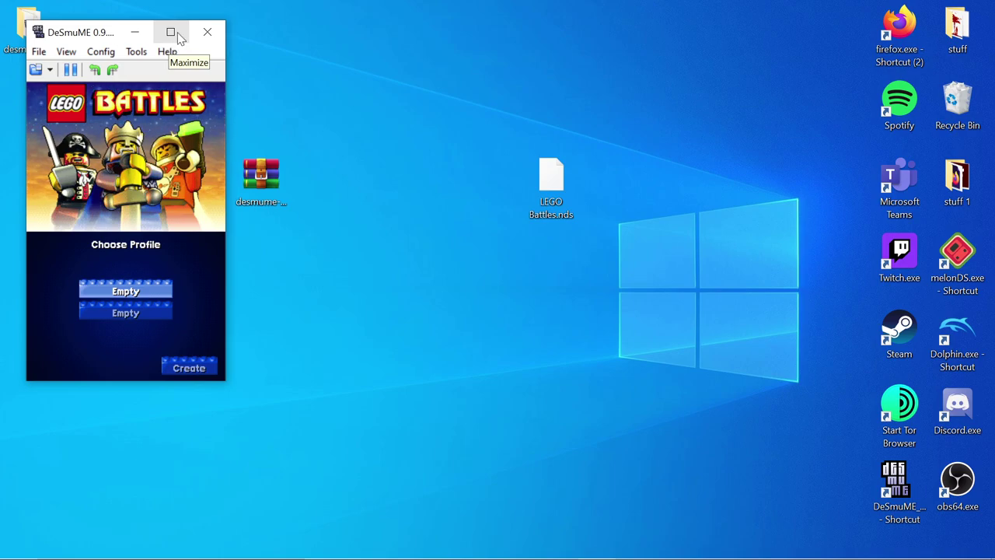
{"action": "left_click", "coordinate": [212, 33]}
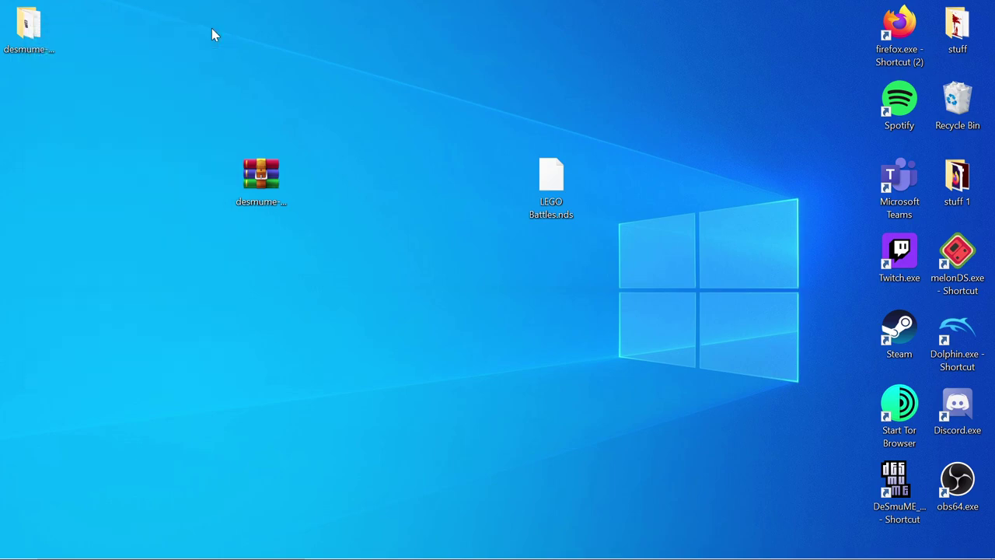
Step: Switch to Chrome and download DeSmuME-VS2019-x64-Release.exe from the desmume AppVeyor artifacts
{"action": "mouse_move", "coordinate": [334, 557]}
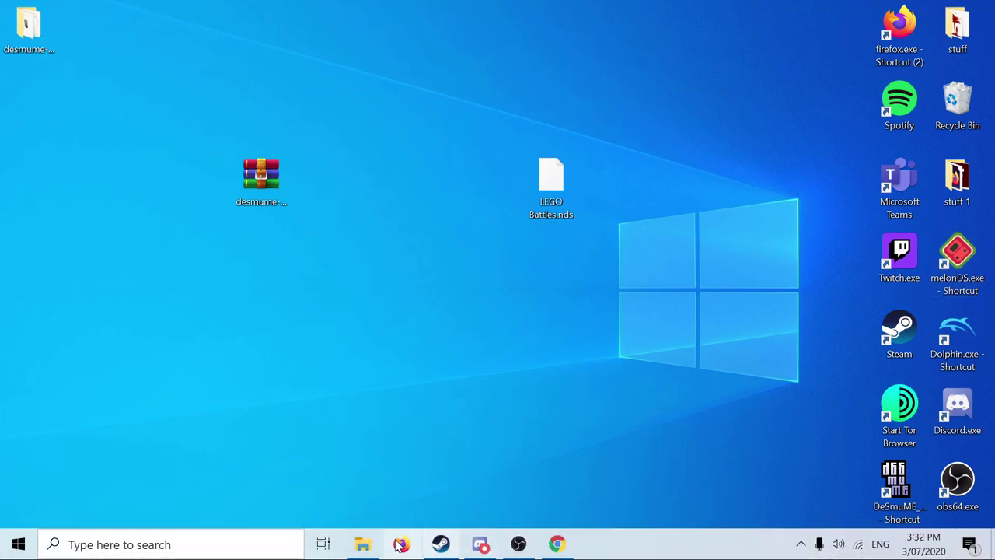
{"action": "left_click", "coordinate": [558, 545]}
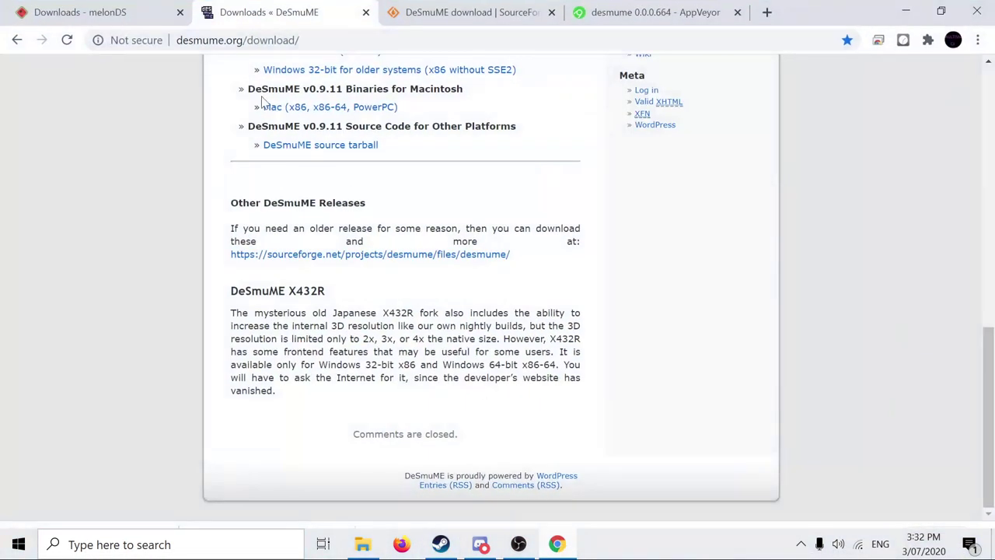
{"action": "left_click", "coordinate": [449, 19]}
{"action": "left_click", "coordinate": [636, 9]}
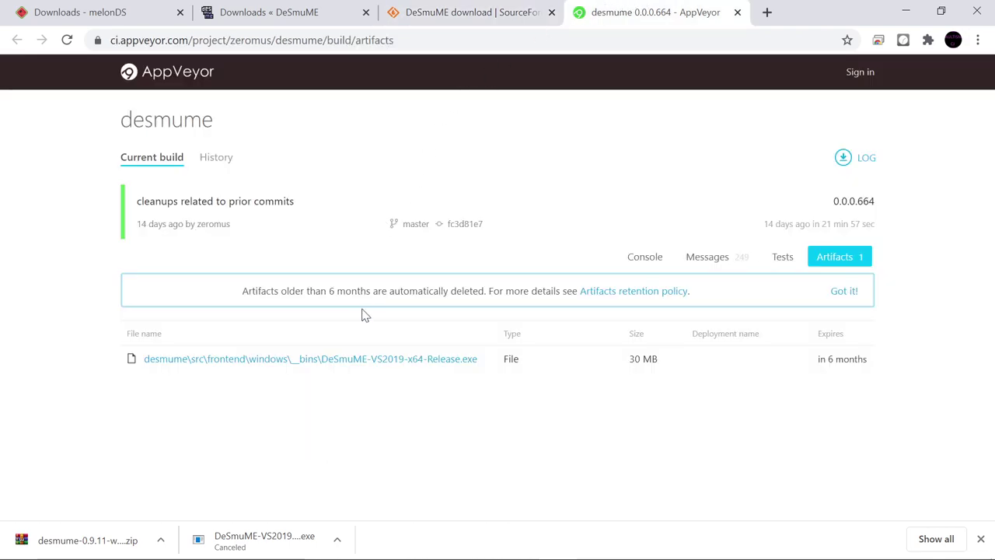
{"action": "left_click", "coordinate": [345, 363]}
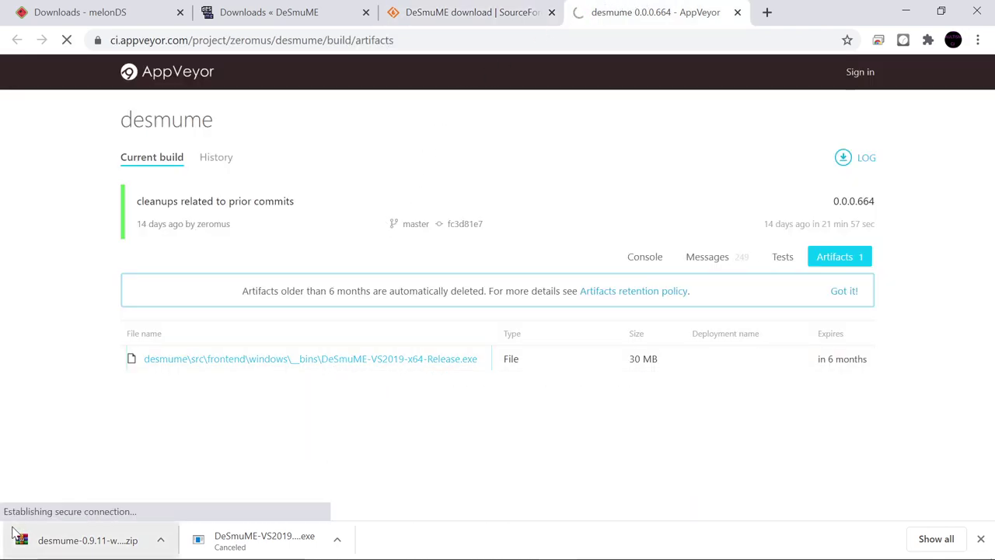
Step: Close the SourceForge page and go back to the stable releases on the DeSmuME download page
{"action": "left_click", "coordinate": [225, 8]}
{"action": "left_click", "coordinate": [451, 12]}
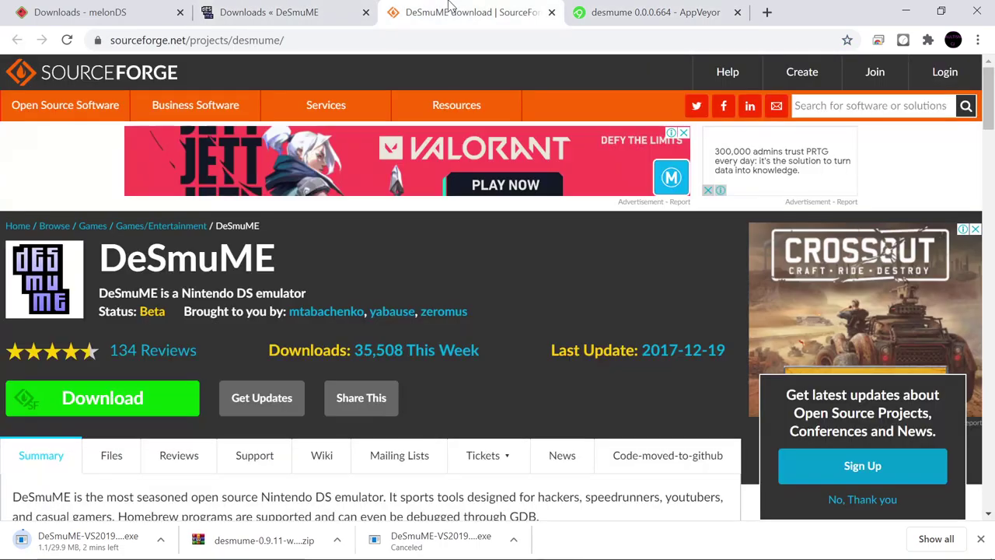
{"action": "left_click", "coordinate": [550, 12]}
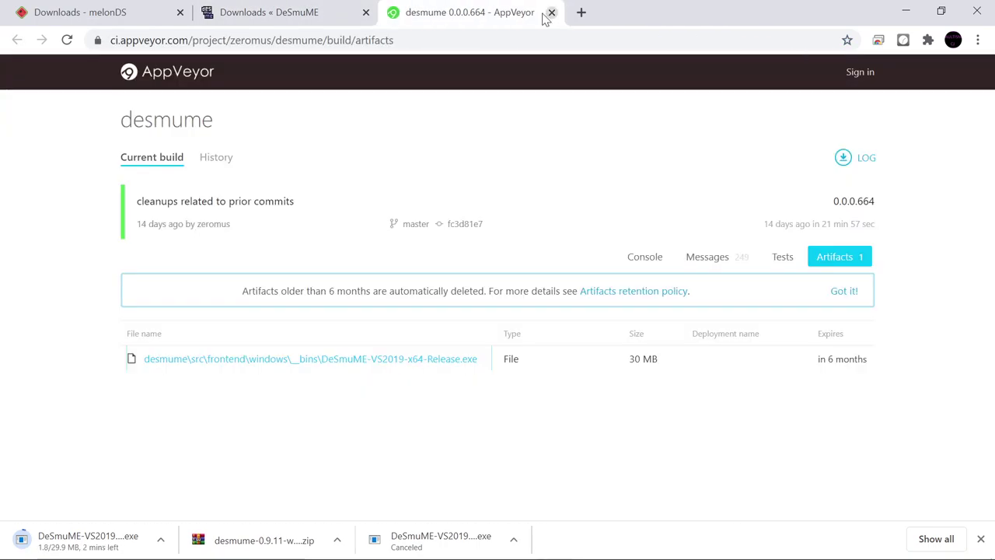
{"action": "left_click", "coordinate": [289, 10]}
{"action": "scroll", "coordinate": [256, 214], "scroll_direction": "up", "scroll_amount": 5}
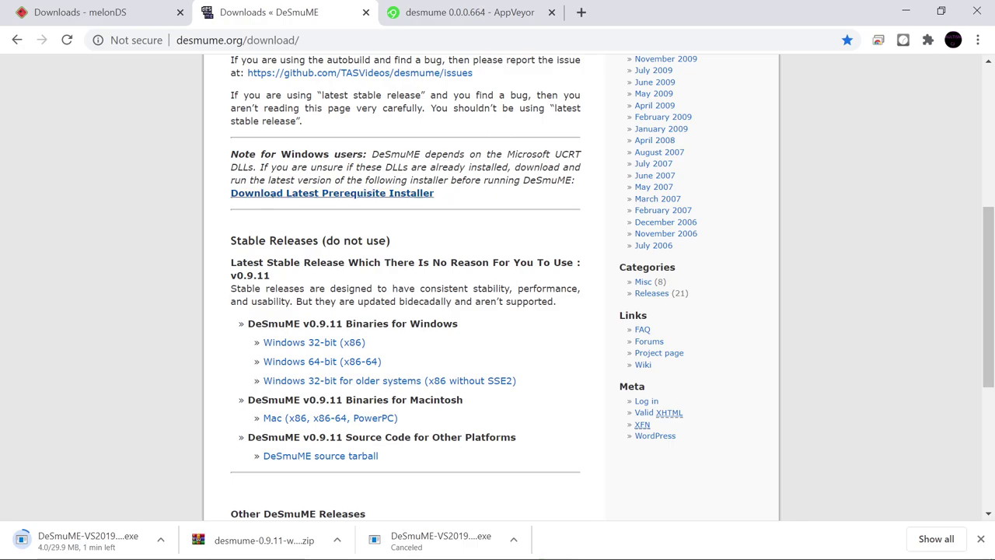
Step: Download the Windows 64-bit build of melonDS 0.8.3 from the melonDS downloads page
{"action": "left_click", "coordinate": [125, 9]}
{"action": "scroll", "coordinate": [498, 311], "scroll_direction": "up", "scroll_amount": 10}
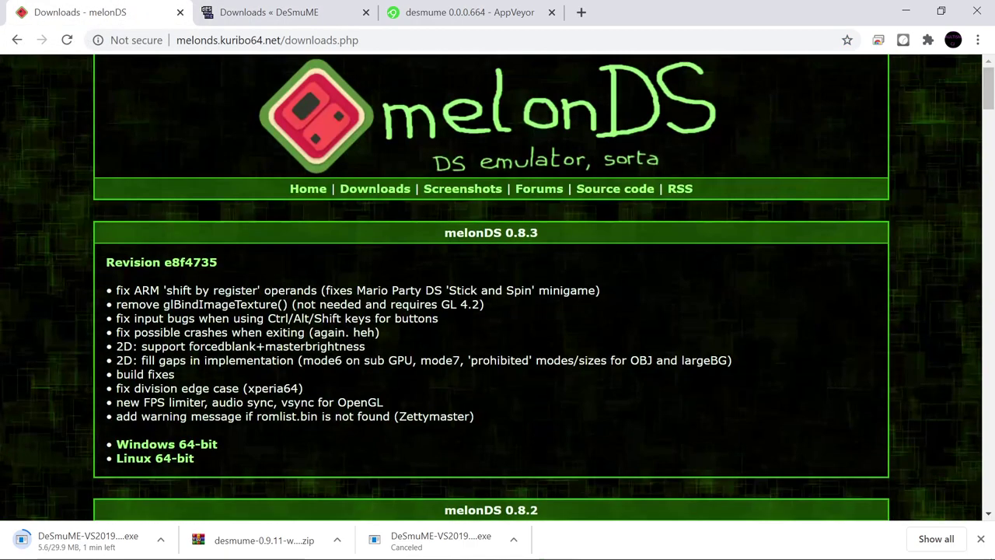
{"action": "left_click", "coordinate": [172, 449]}
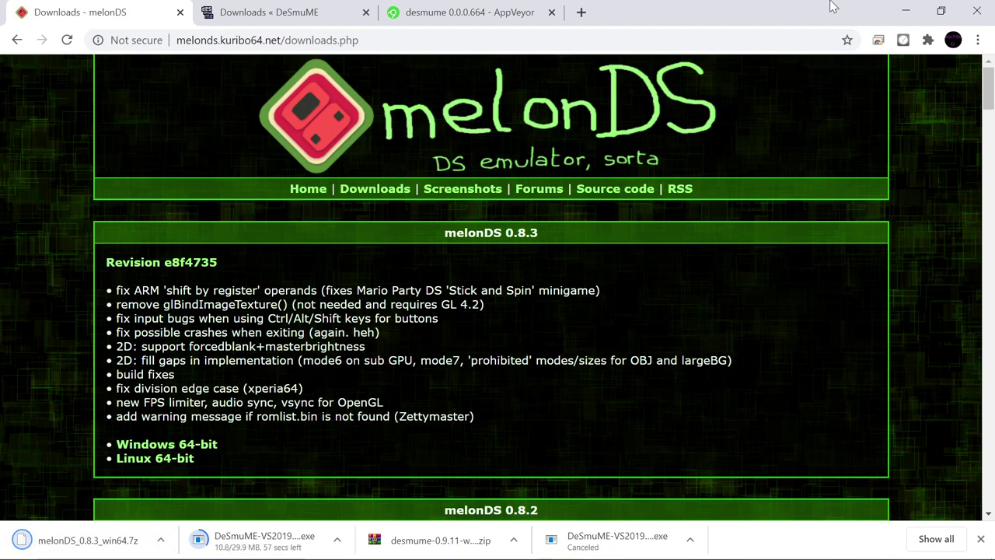
Step: Place the downloaded melonDS archive in open desktop space and extract it to a melonDS_0.8.3_win64 folder with WinRAR
{"action": "left_click", "coordinate": [902, 6]}
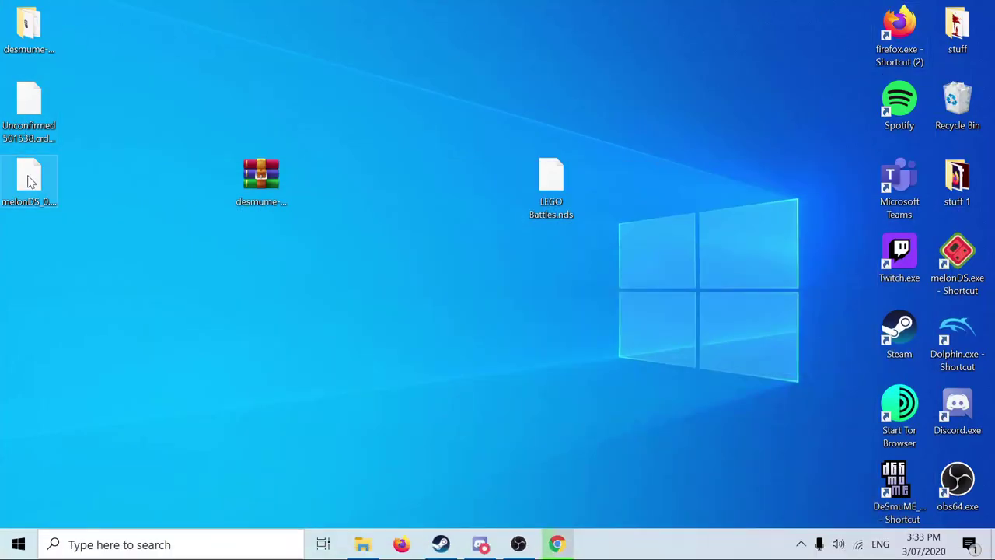
{"action": "right_click", "coordinate": [316, 111]}
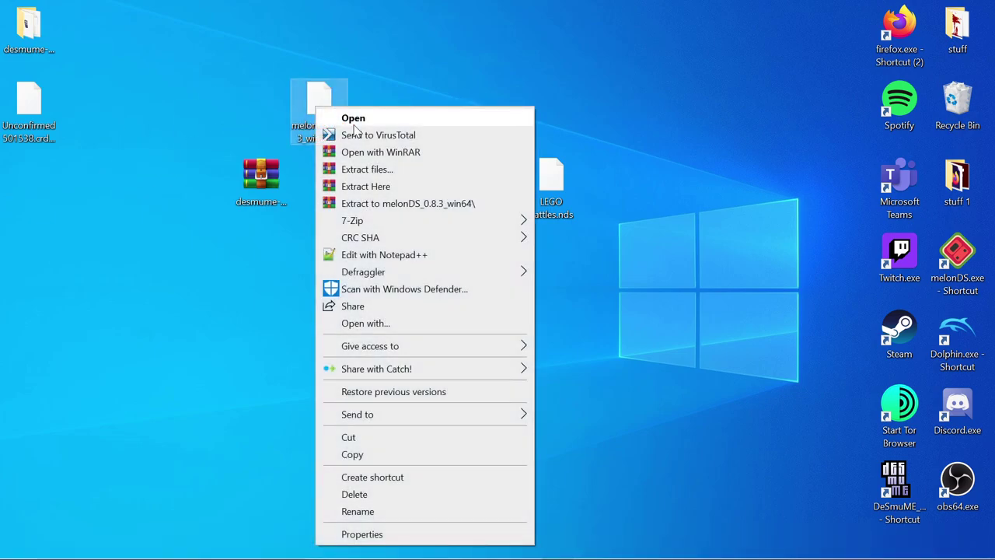
{"action": "left_click", "coordinate": [356, 171]}
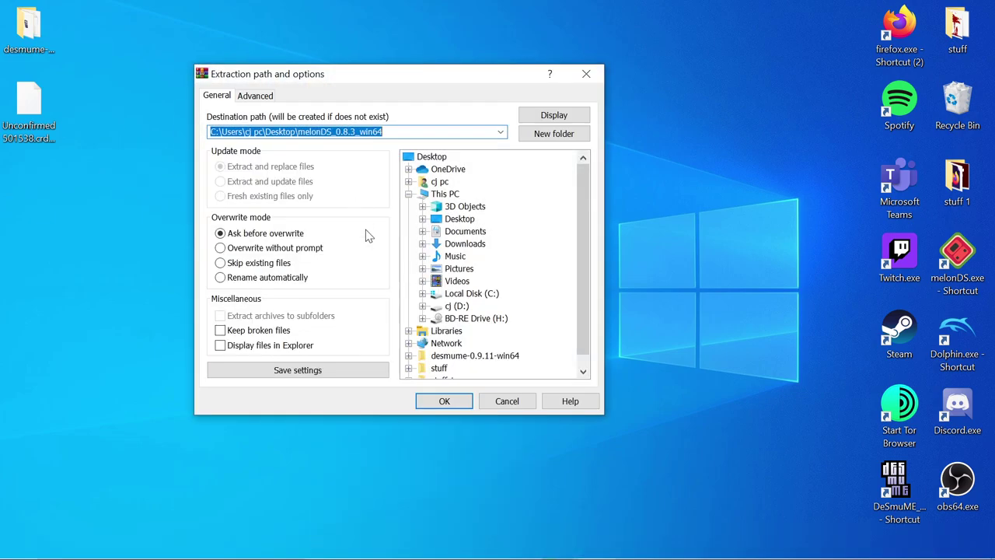
{"action": "left_click", "coordinate": [422, 401]}
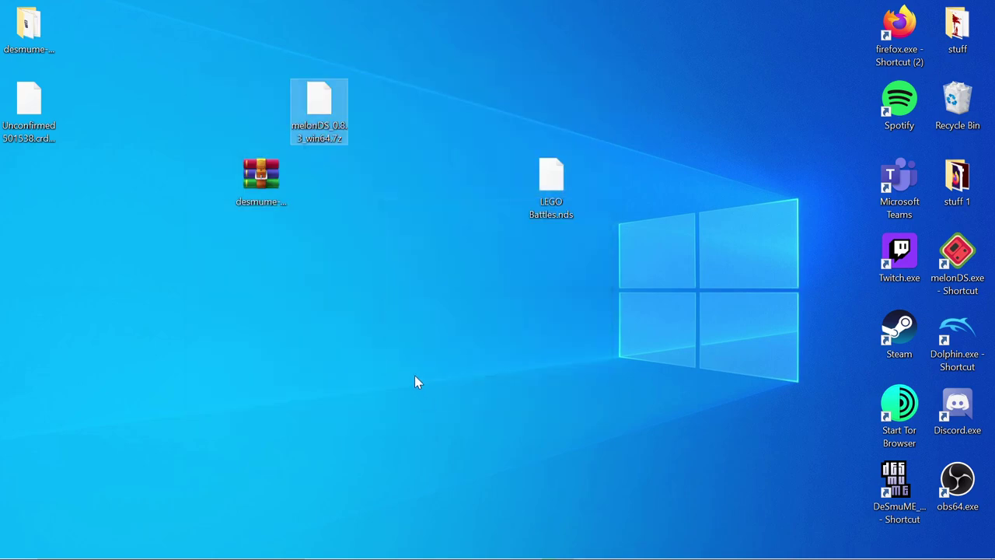
Step: Try to run melonDS.exe from the extracted folder, dismiss the BIOS/Firmware error, and close the folder
{"action": "double_click", "coordinate": [6, 197]}
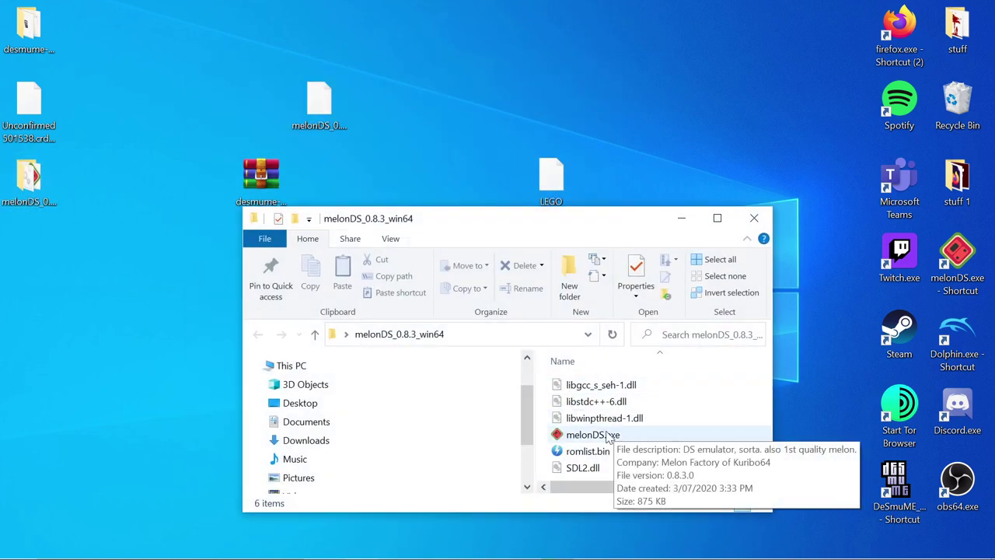
{"action": "double_click", "coordinate": [617, 434]}
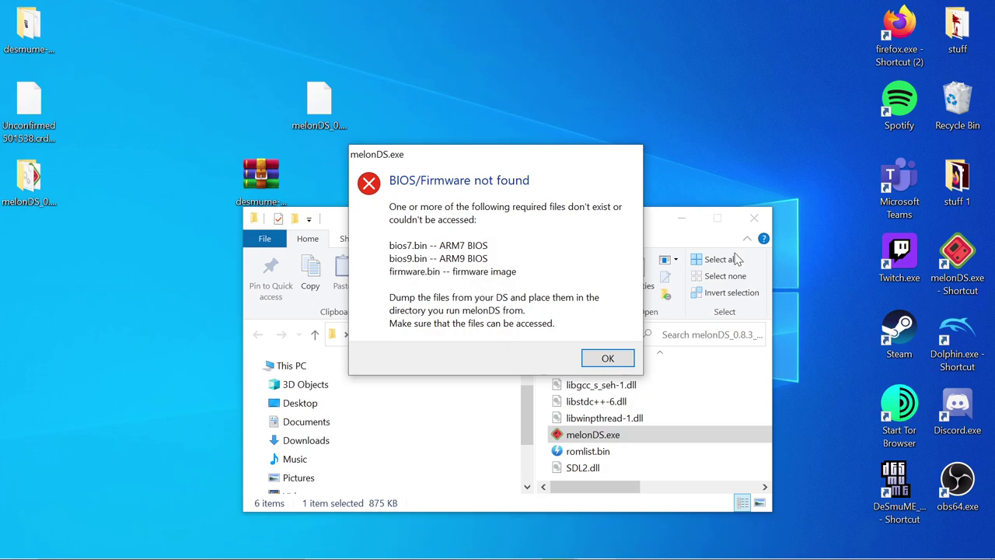
{"action": "left_click", "coordinate": [622, 361]}
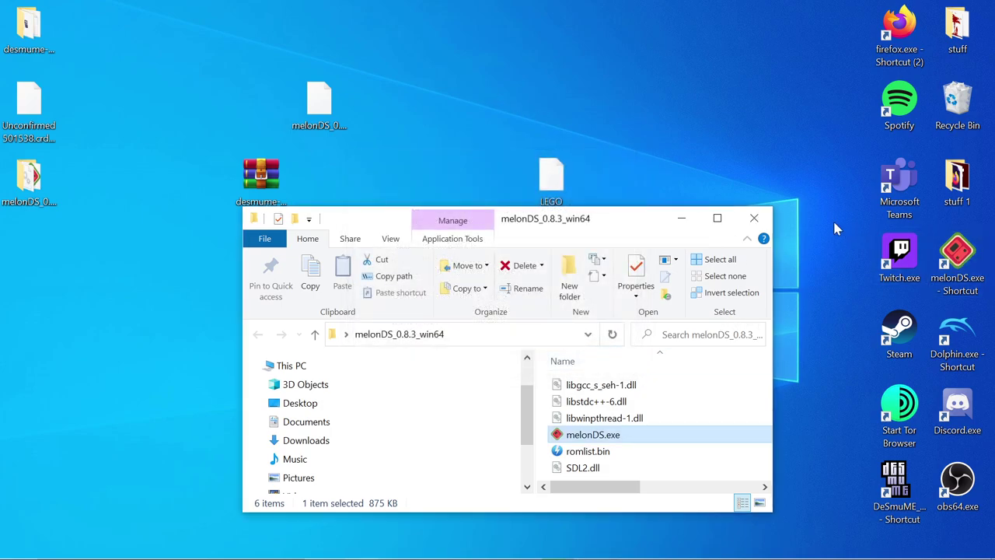
{"action": "left_click", "coordinate": [754, 218]}
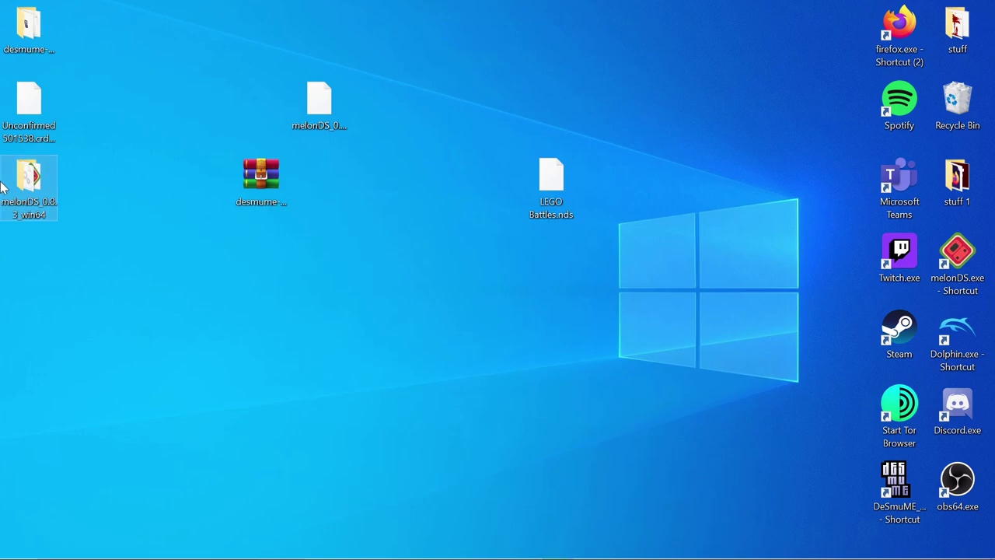
Step: Load LEGO Battles.nds with the existing melonDS desktop shortcut, and move the melonDS archive clear of the emulator window
{"action": "double_click", "coordinate": [31, 191]}
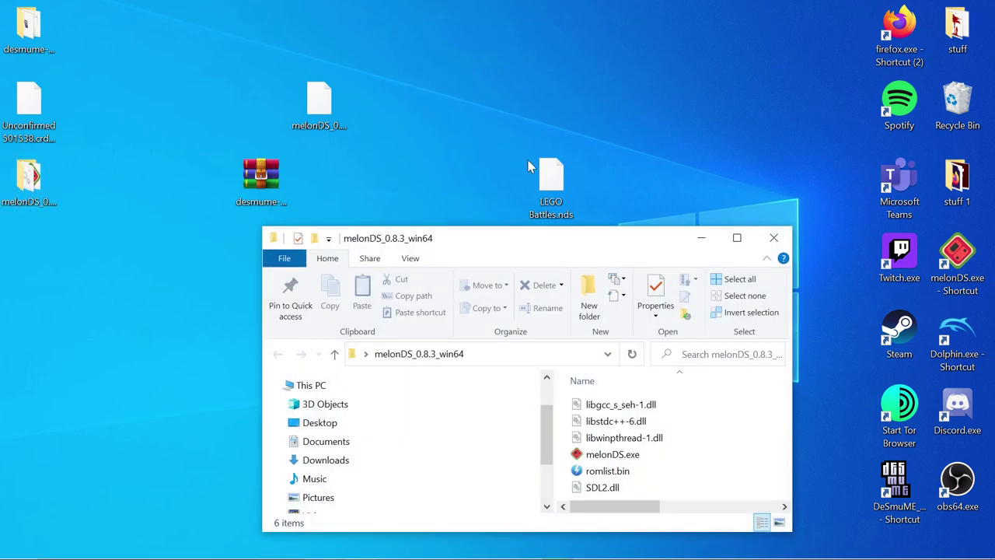
{"action": "left_click", "coordinate": [773, 237]}
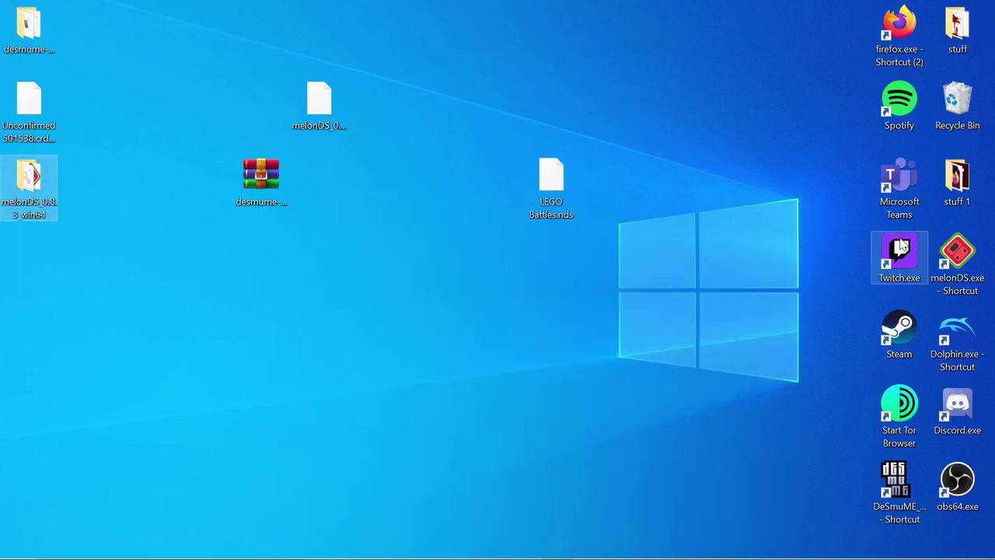
{"action": "left_click_drag", "start_coordinate": [551, 183], "coordinate": [950, 256]}
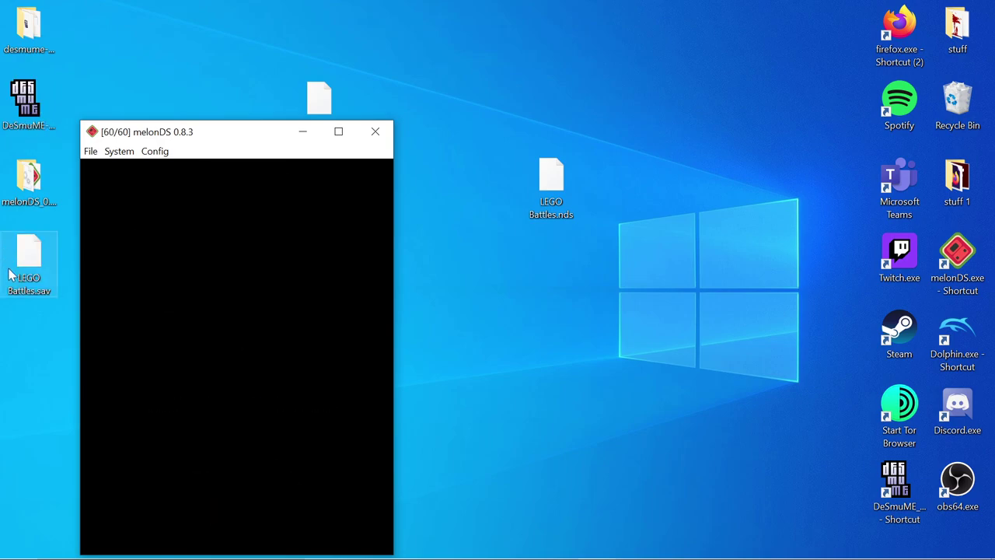
{"action": "left_click_drag", "start_coordinate": [318, 95], "coordinate": [377, 95]}
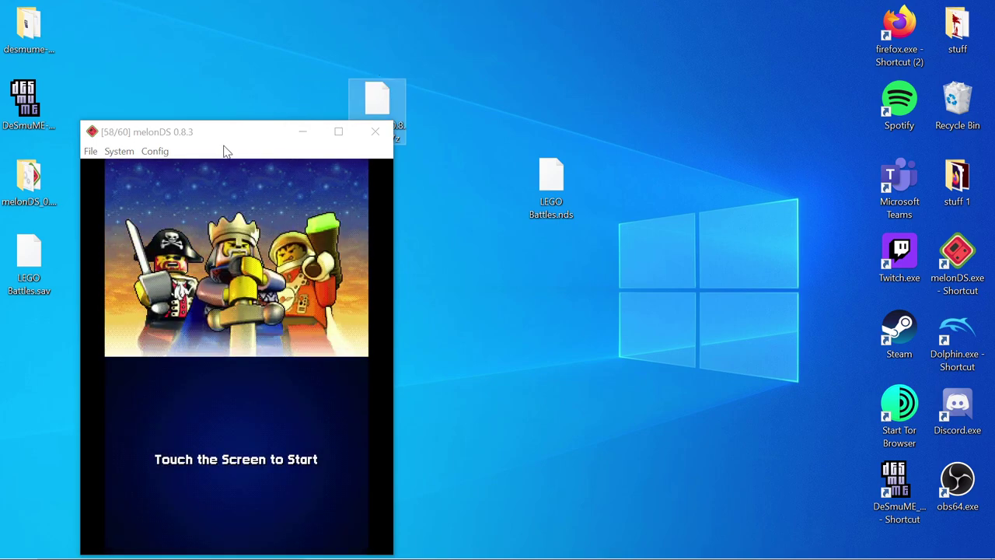
Step: Pause the game in melonDS and look at its Save state options
{"action": "left_click", "coordinate": [119, 151]}
{"action": "left_click", "coordinate": [130, 187]}
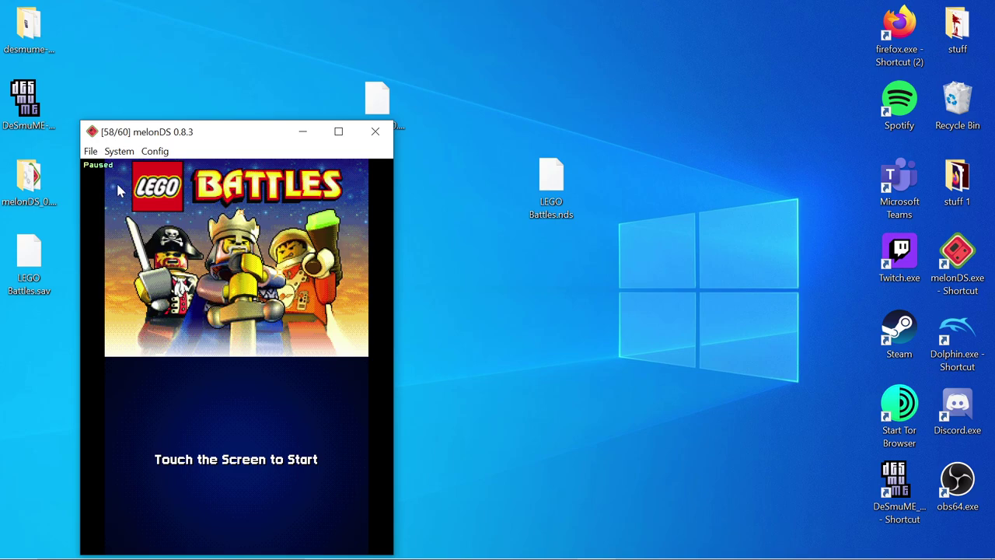
{"action": "left_click", "coordinate": [90, 151]}
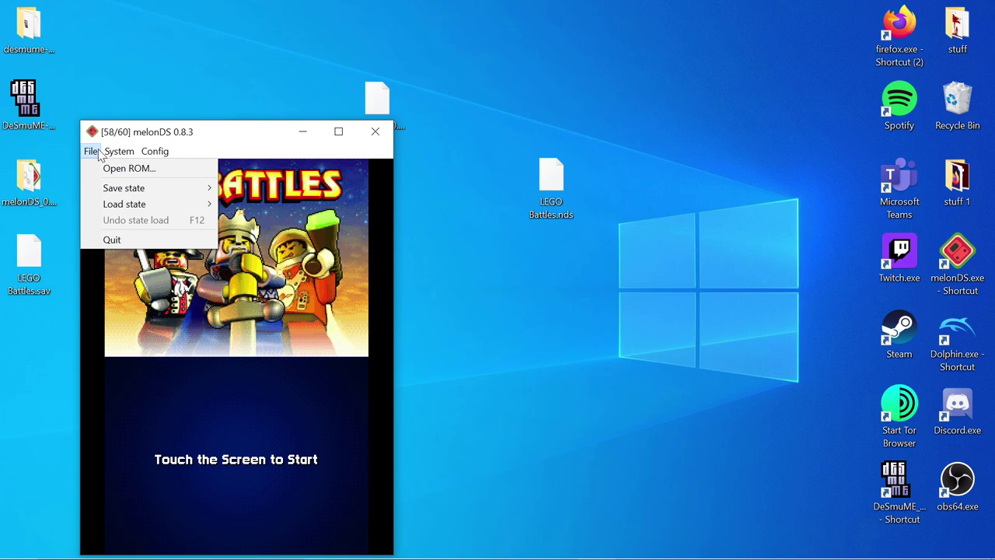
{"action": "mouse_move", "coordinate": [150, 189]}
Step: Move LEGO Battles.sav above LEGO Battles.nds on the desktop, and bring up melonDS's save state slots again
{"action": "left_click", "coordinate": [29, 257]}
{"action": "left_click_drag", "start_coordinate": [29, 256], "coordinate": [605, 61]}
{"action": "left_click", "coordinate": [91, 151]}
{"action": "mouse_move", "coordinate": [155, 187]}
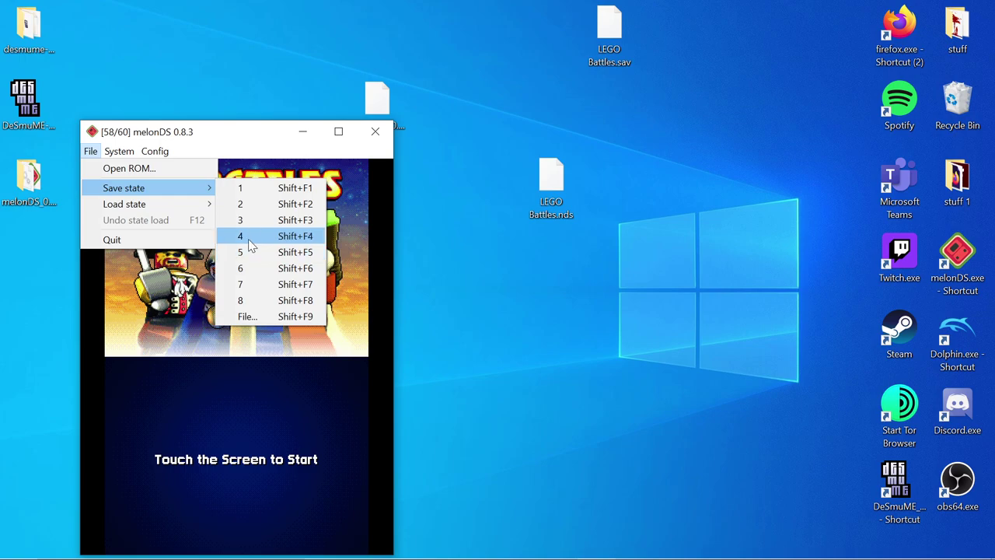
Step: Look at melonDS's Emu settings and its keyboard and joystick Input config, closing each dialog without edits
{"action": "mouse_move", "coordinate": [126, 151]}
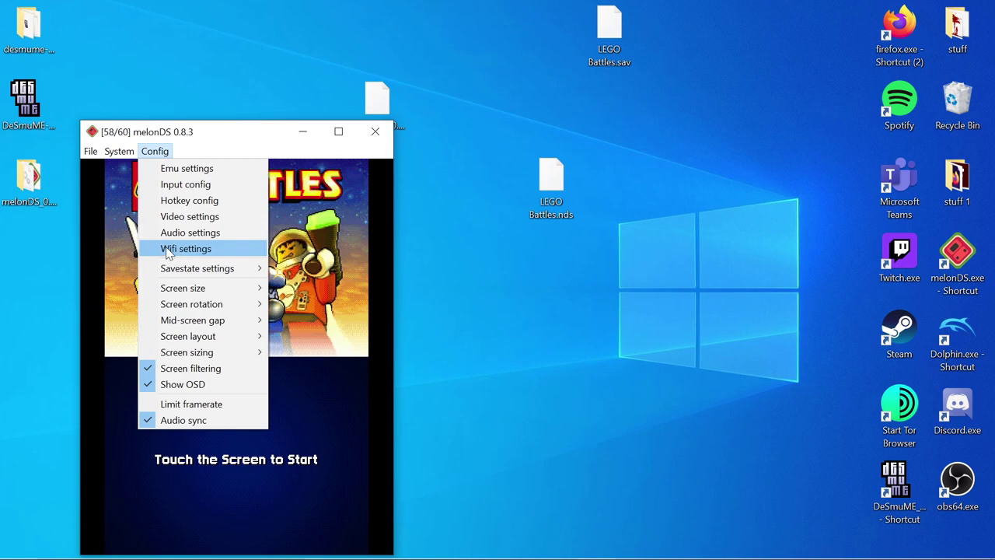
{"action": "left_click", "coordinate": [190, 167]}
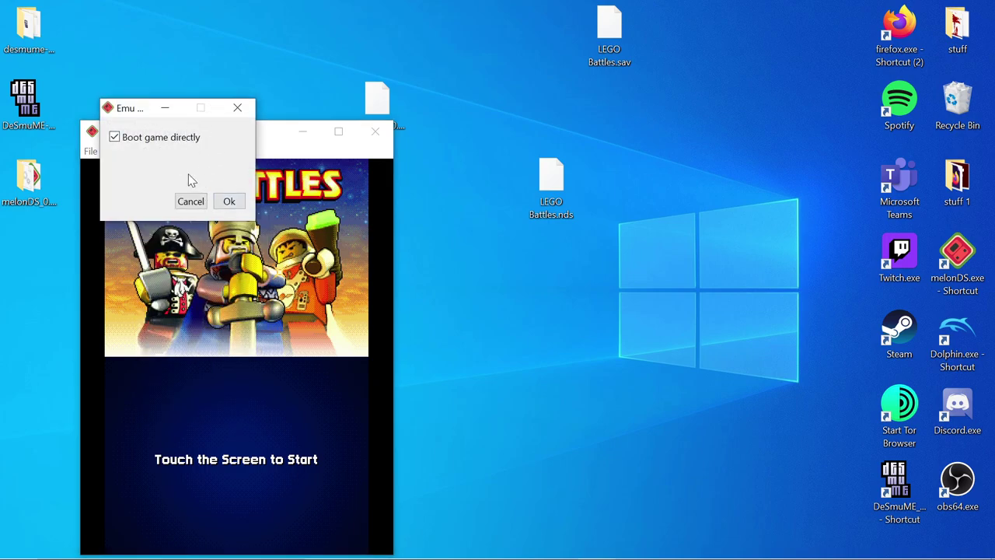
{"action": "left_click", "coordinate": [237, 107]}
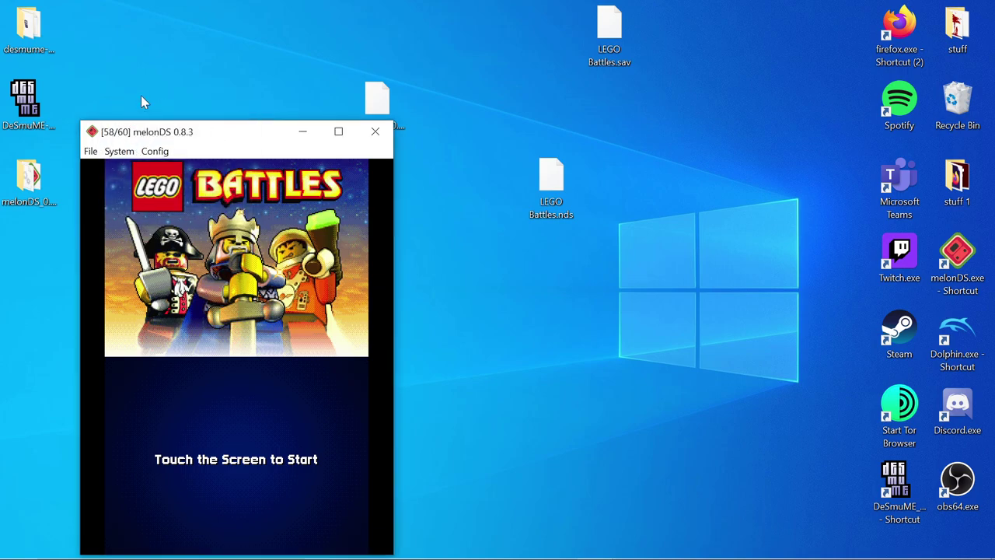
{"action": "left_click", "coordinate": [158, 153]}
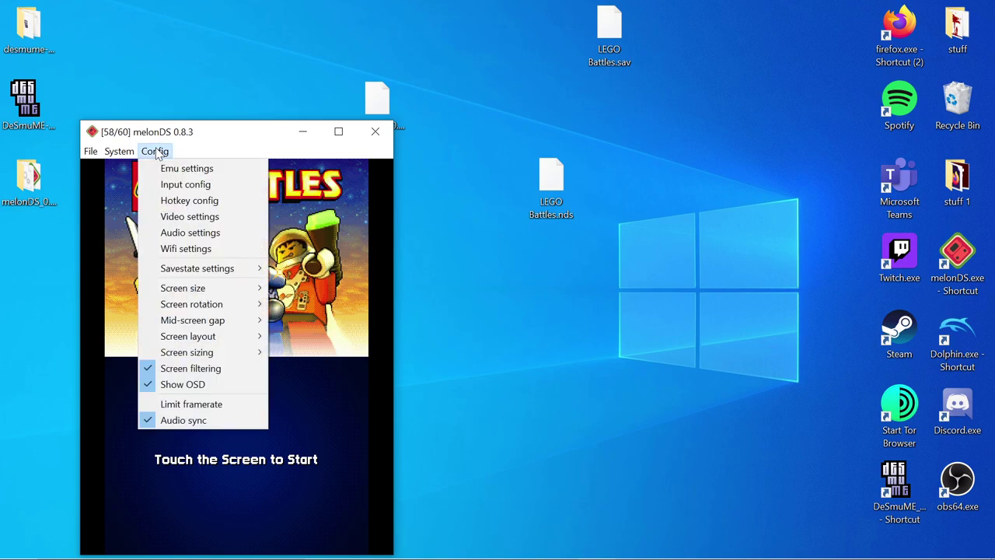
{"action": "left_click", "coordinate": [158, 186]}
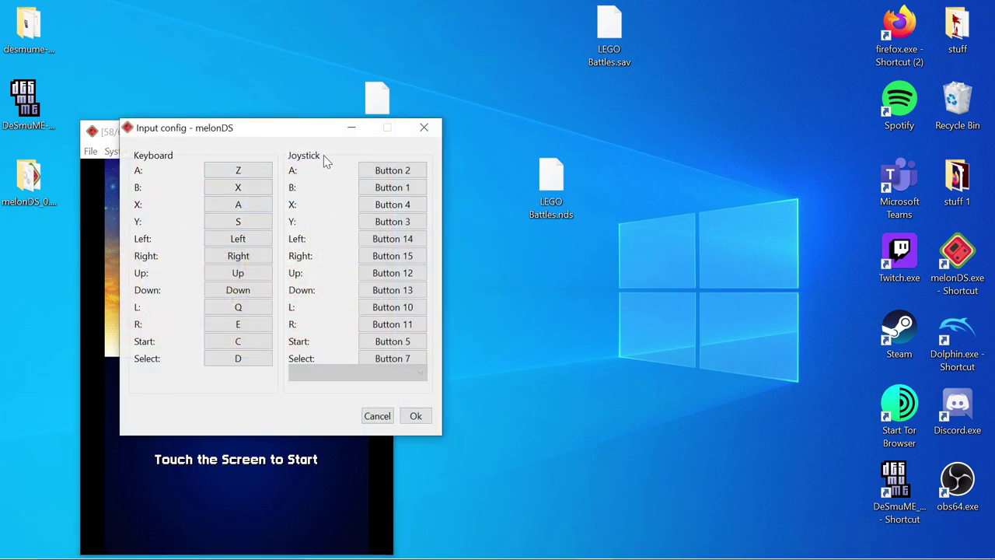
{"action": "left_click", "coordinate": [426, 137]}
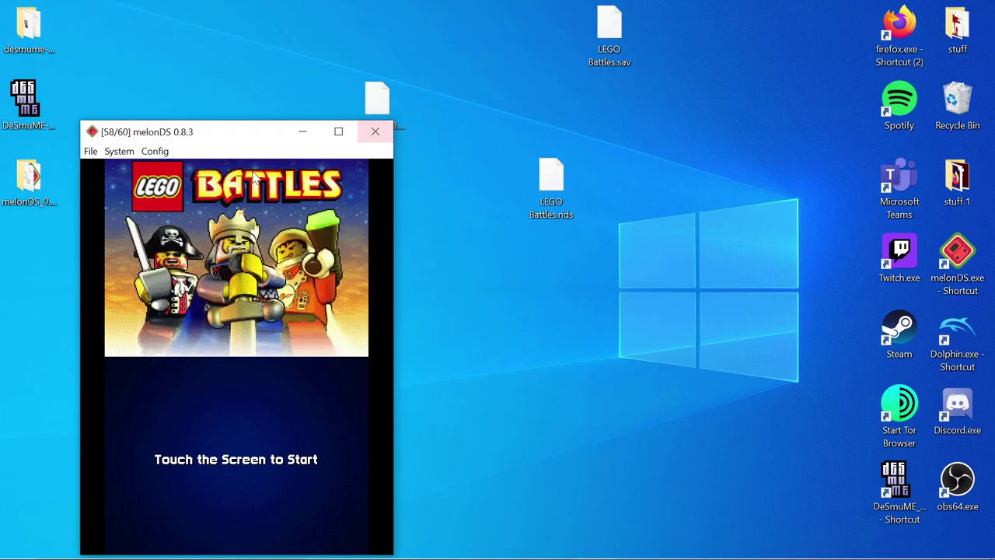
Step: Look at melonDS's Hotkey config, and check the OpenGL internal resolution choices in the Video settings without applying any
{"action": "left_click", "coordinate": [158, 151]}
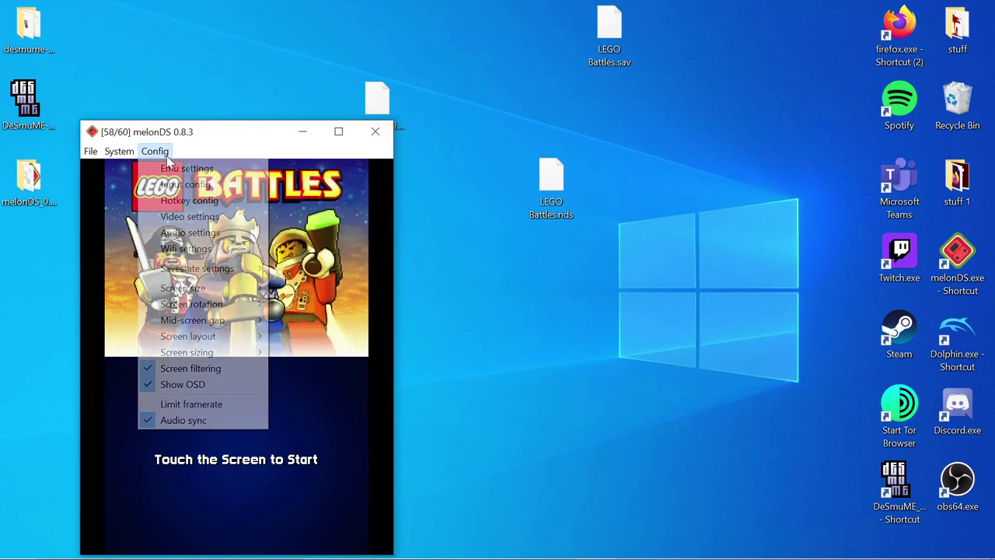
{"action": "left_click", "coordinate": [164, 201]}
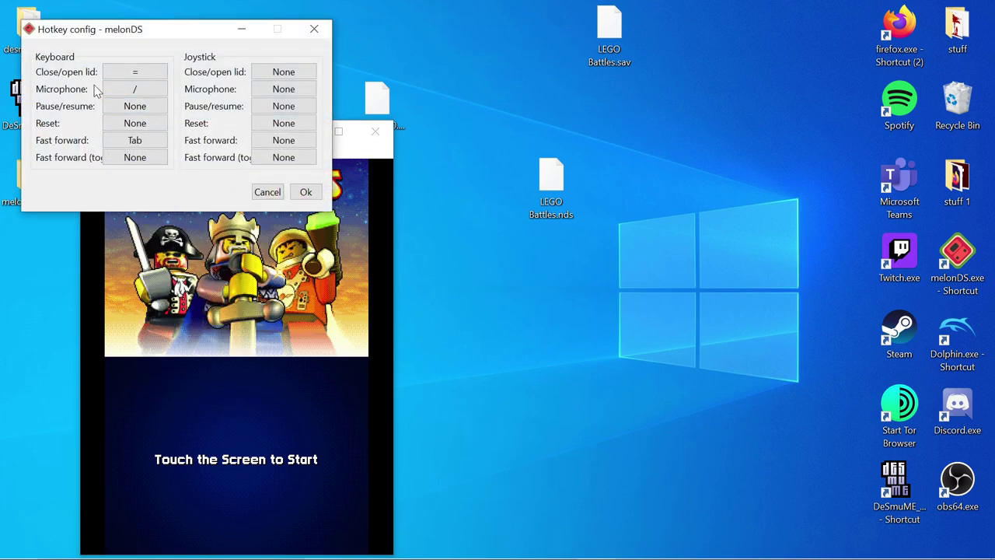
{"action": "left_click", "coordinate": [314, 28]}
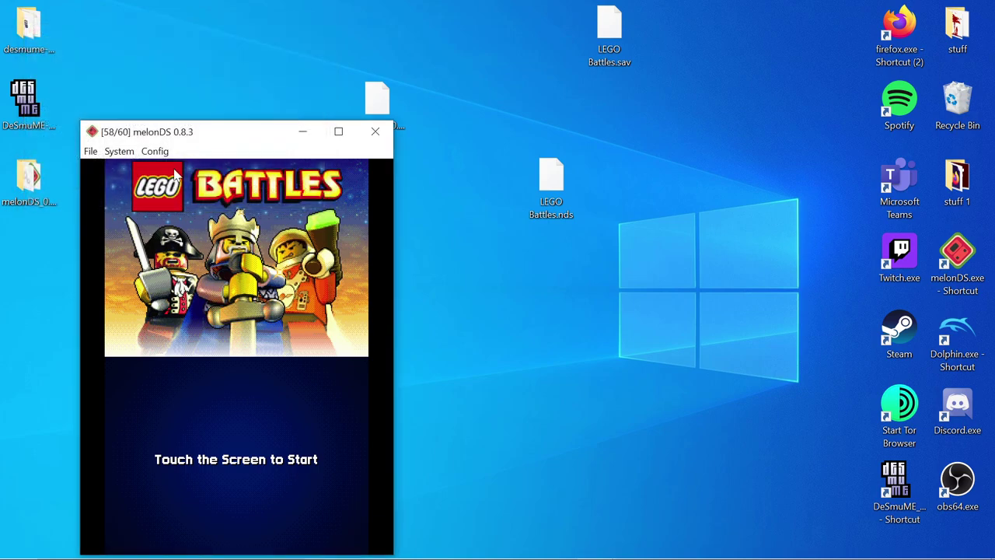
{"action": "left_click", "coordinate": [160, 152]}
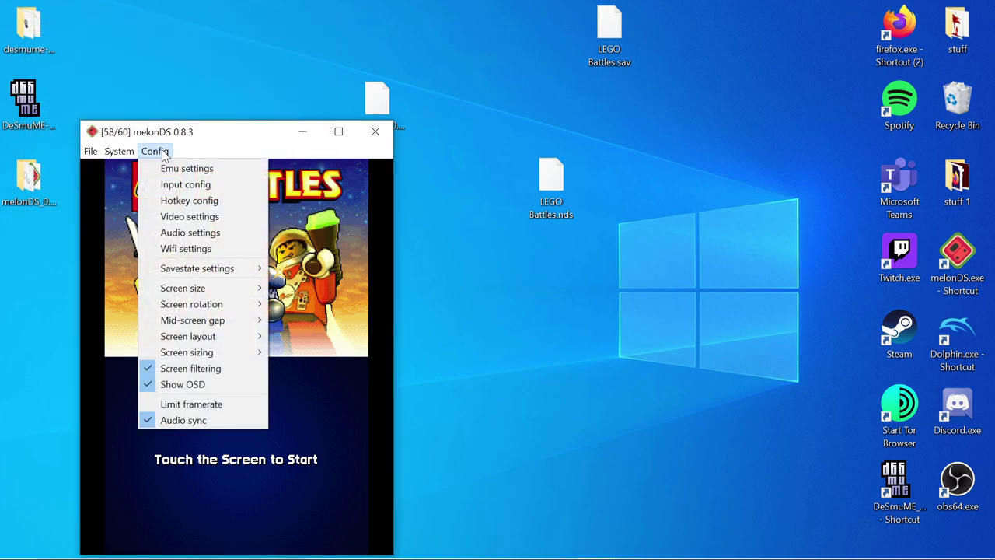
{"action": "left_click", "coordinate": [189, 217]}
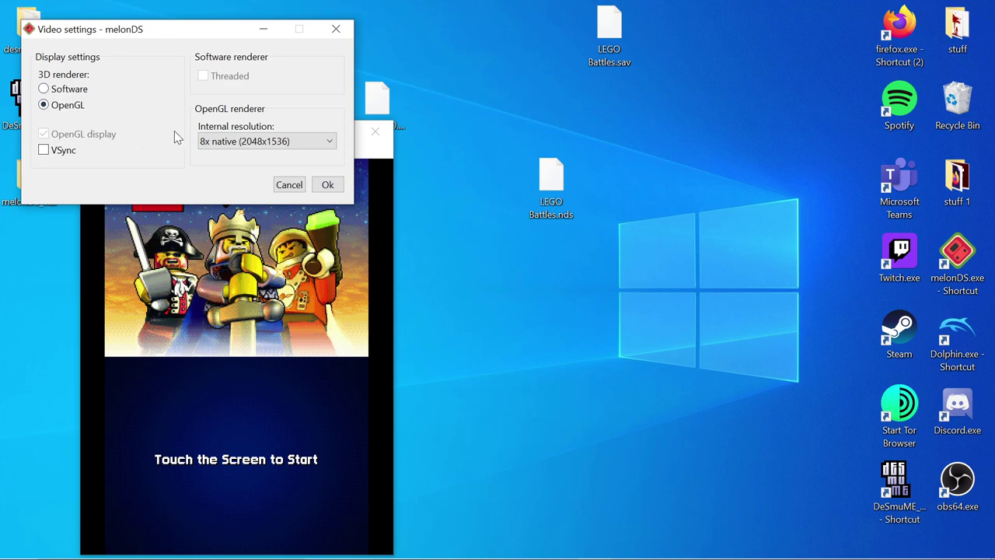
{"action": "left_click", "coordinate": [251, 143]}
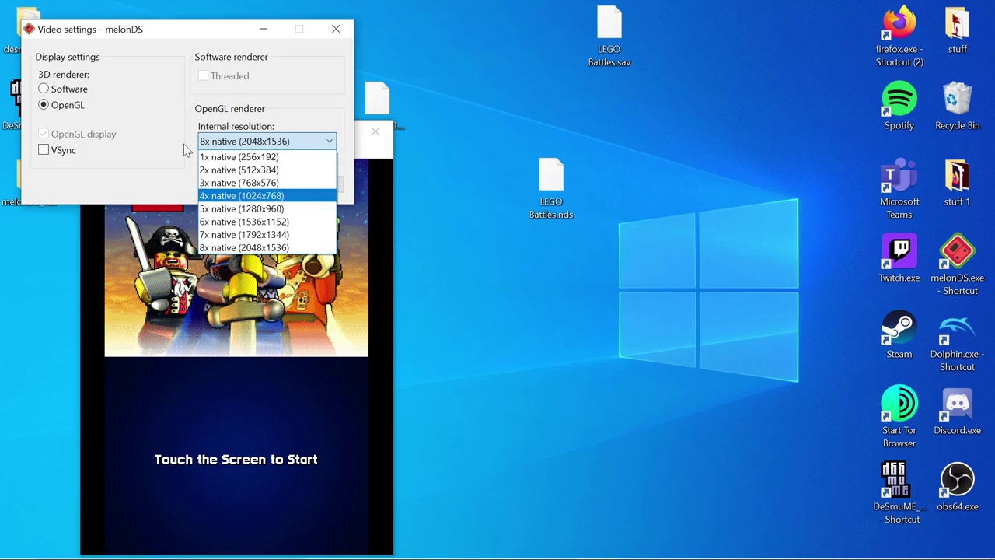
{"action": "left_click", "coordinate": [220, 142]}
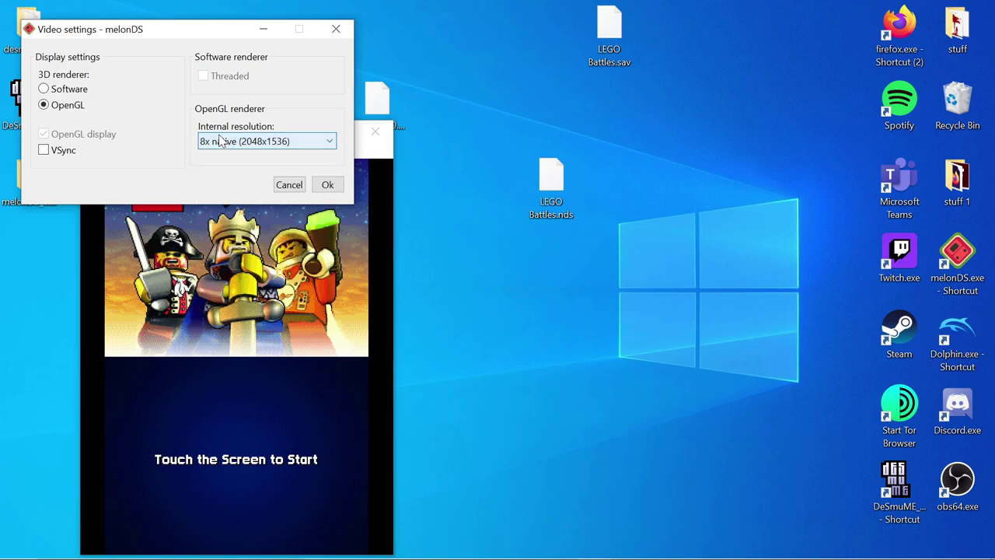
{"action": "left_click", "coordinate": [288, 187]}
Step: Look at the volume and microphone options in melonDS's Audio settings, and review the remaining configuration options
{"action": "left_click", "coordinate": [159, 150]}
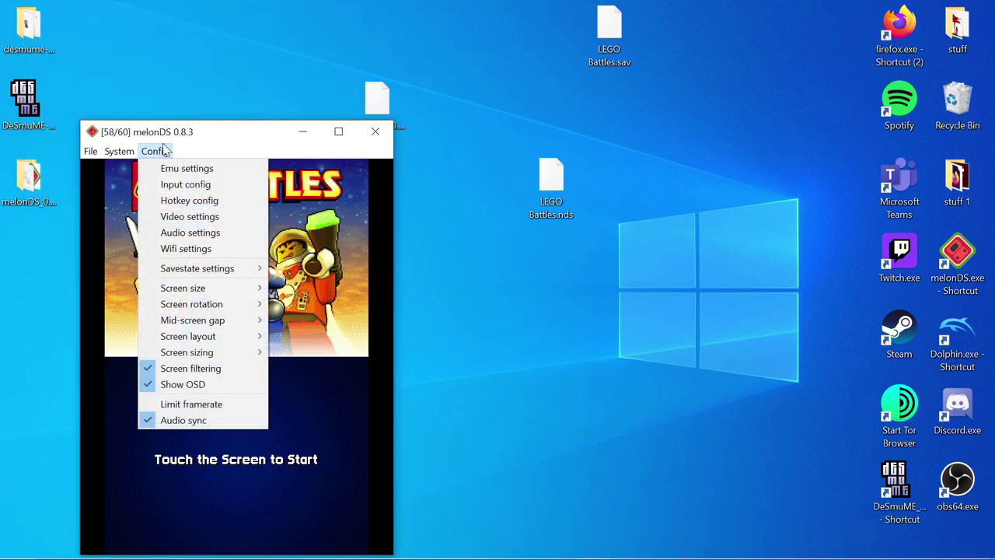
{"action": "left_click", "coordinate": [230, 235]}
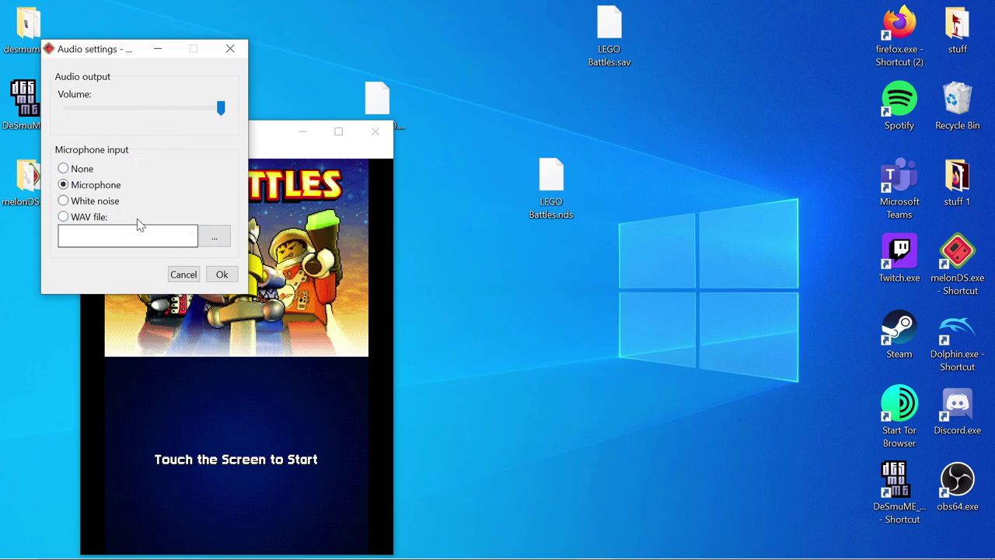
{"action": "left_click", "coordinate": [184, 274]}
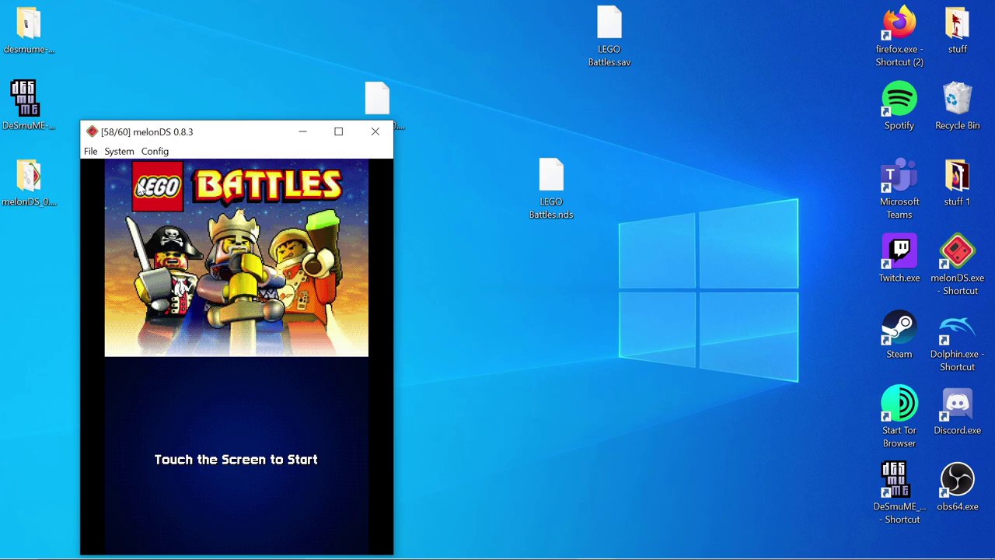
{"action": "left_click", "coordinate": [147, 151]}
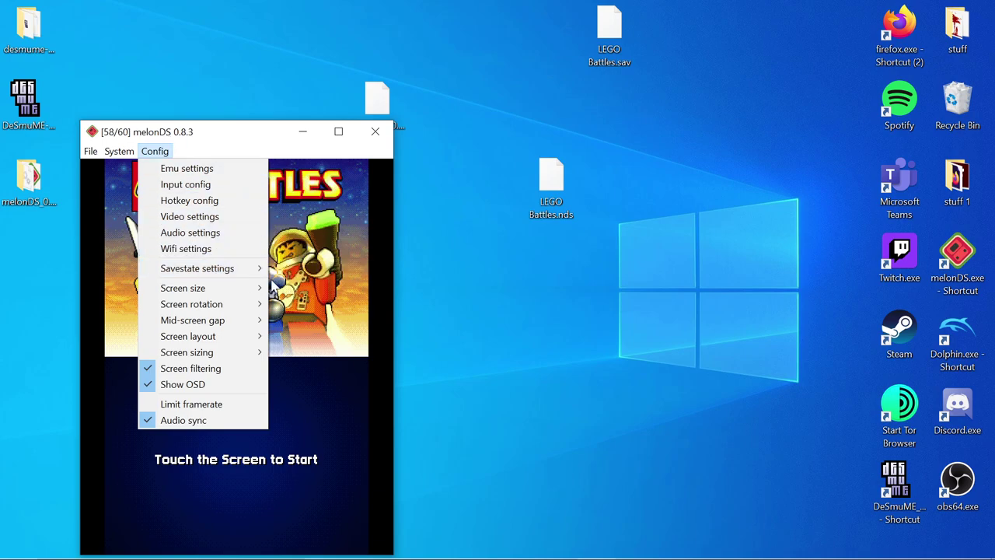
{"action": "left_click", "coordinate": [229, 142]}
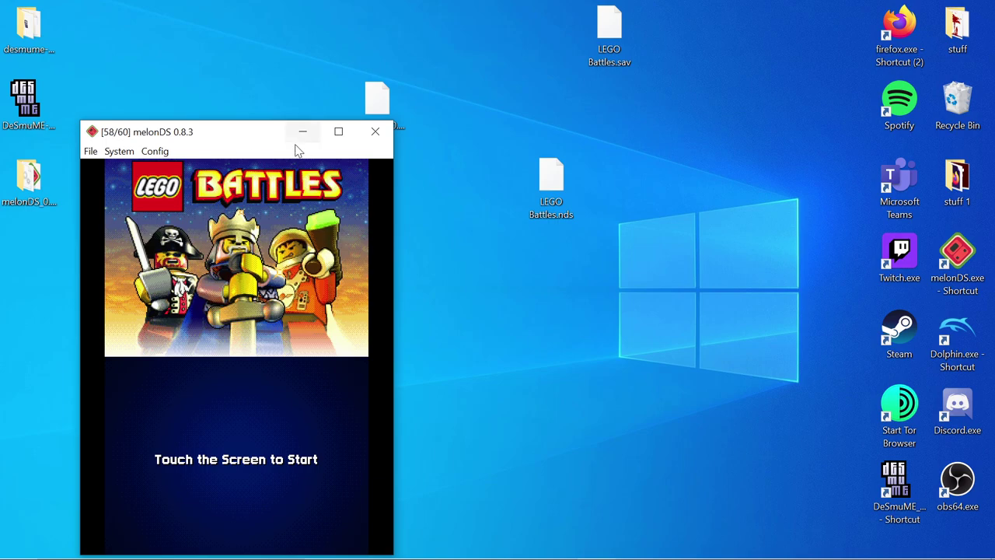
Step: Close melonDS and move the DeSmuME executable into a new folder on the desktop
{"action": "left_click", "coordinate": [376, 132]}
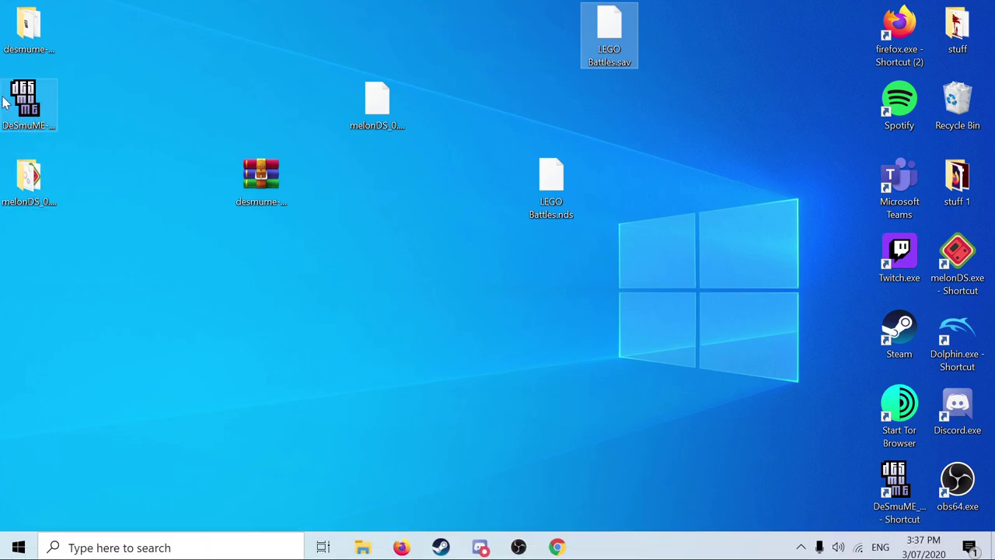
{"action": "left_click_drag", "start_coordinate": [8, 105], "coordinate": [130, 255]}
{"action": "right_click", "coordinate": [128, 163]}
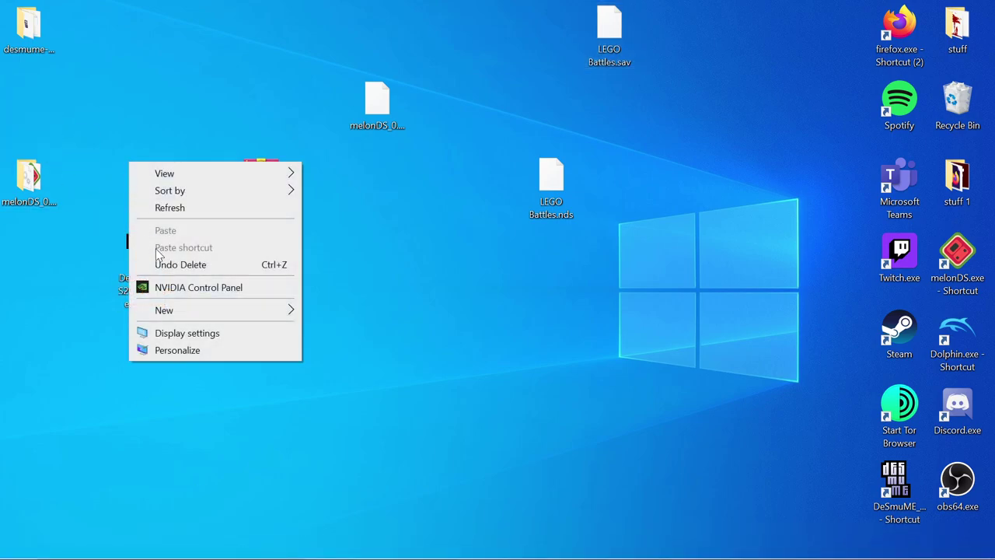
{"action": "mouse_move", "coordinate": [184, 310]}
{"action": "left_click", "coordinate": [309, 311]}
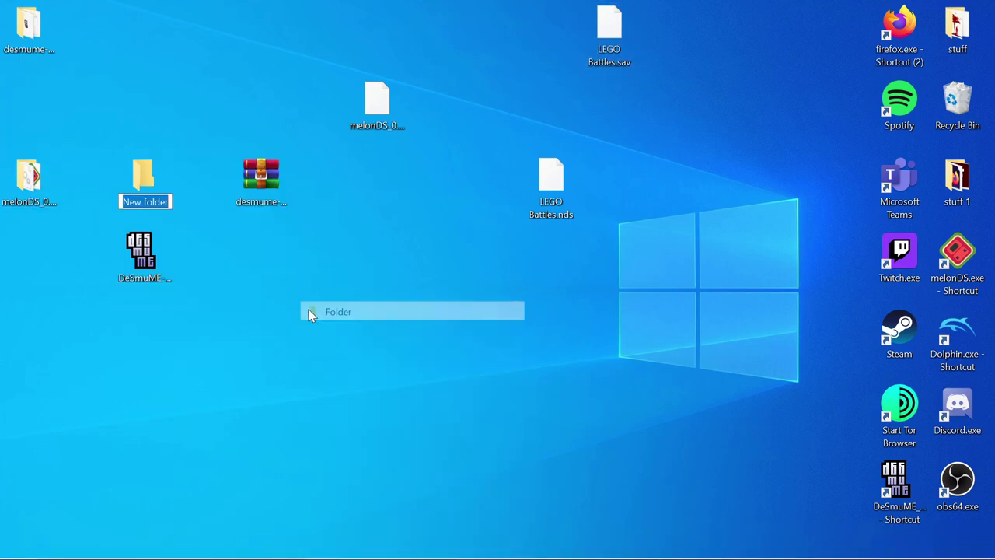
{"action": "left_click", "coordinate": [180, 111]}
{"action": "left_click_drag", "start_coordinate": [140, 251], "coordinate": [143, 179]}
Step: Run DeSmuME-VS2019-x64-Release.exe from the new folder despite the SmartScreen warning, and minimize the console and folder windows
{"action": "double_click", "coordinate": [143, 179]}
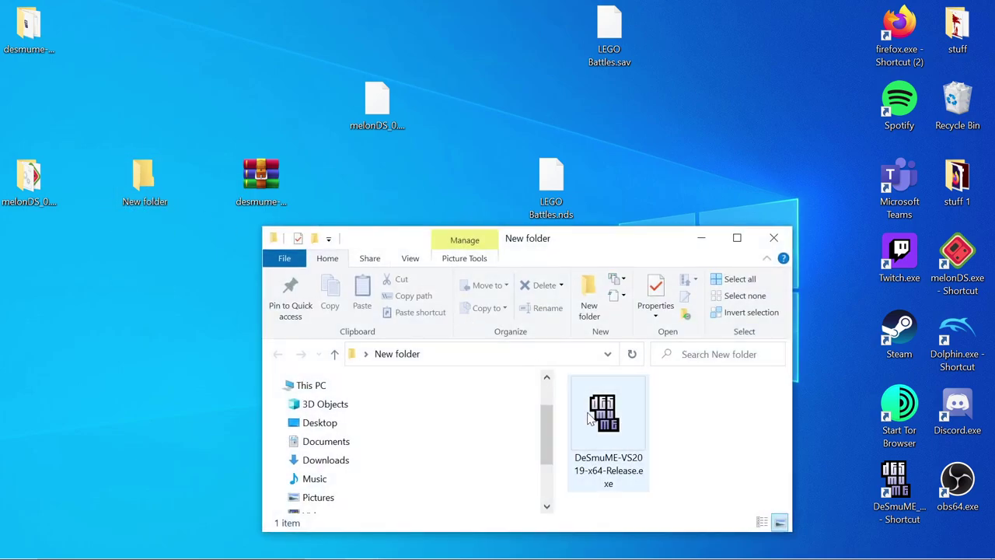
{"action": "double_click", "coordinate": [613, 430]}
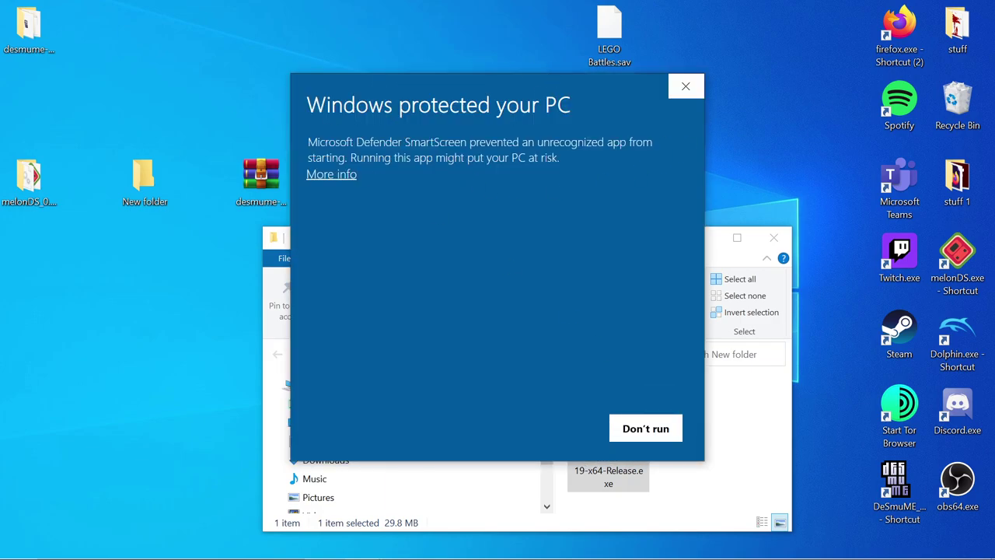
{"action": "left_click", "coordinate": [349, 175]}
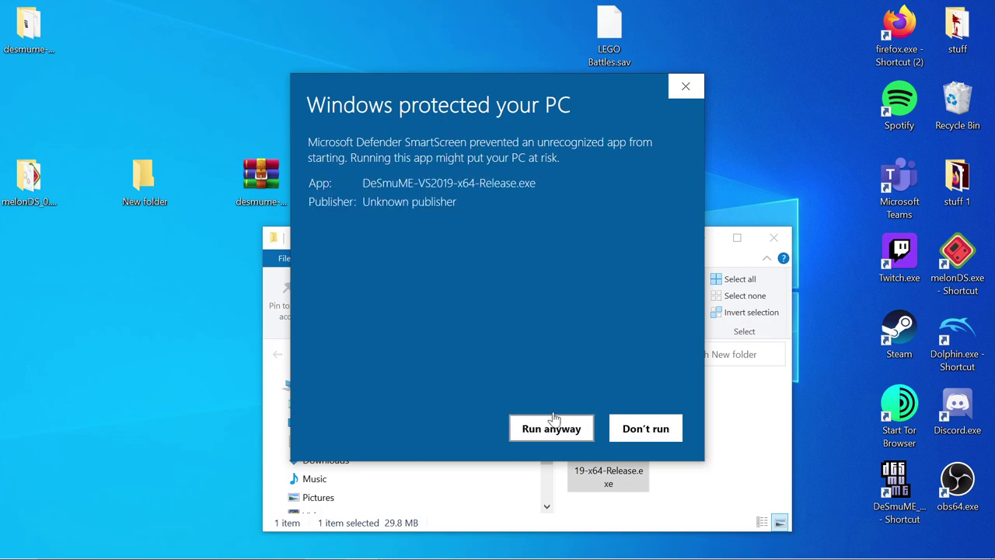
{"action": "left_click", "coordinate": [567, 430]}
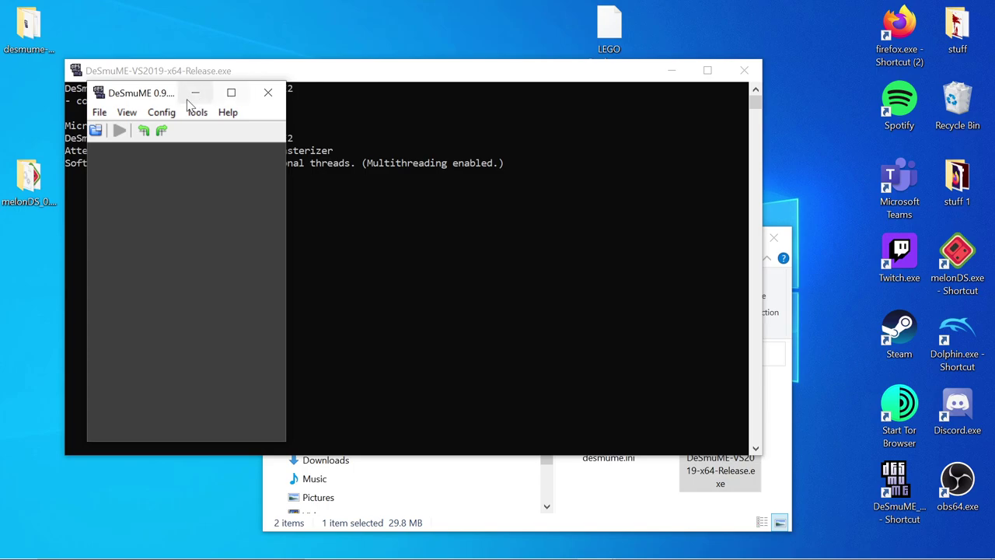
{"action": "left_click_drag", "start_coordinate": [174, 93], "coordinate": [206, 105]}
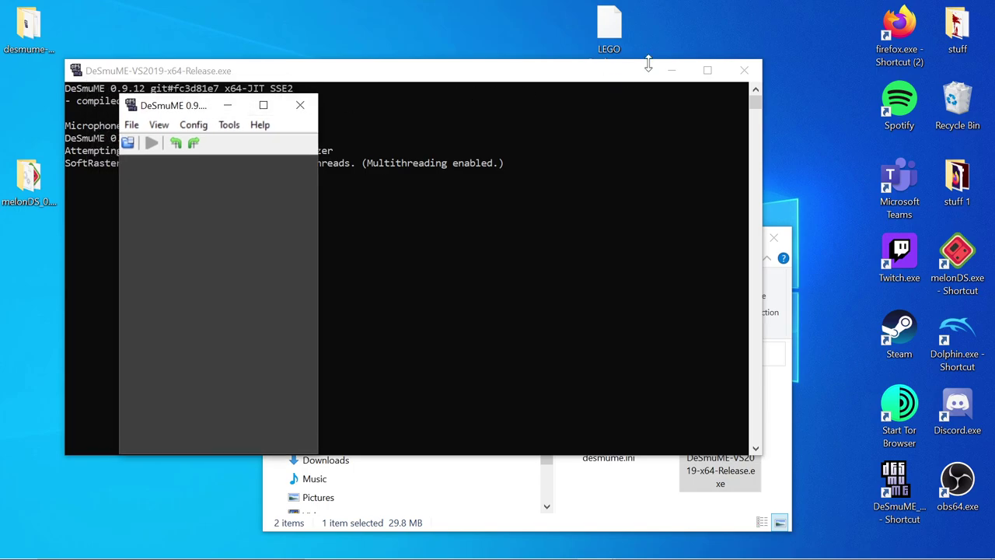
{"action": "left_click", "coordinate": [671, 71]}
{"action": "left_click", "coordinate": [704, 238]}
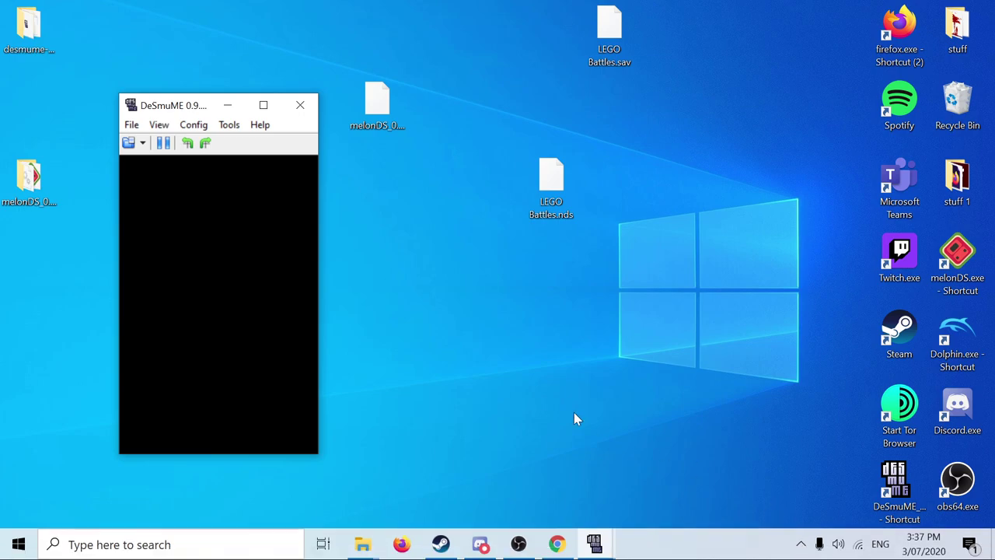
Step: Load LEGO Battles.nds in DeSmuME and pause the game
{"action": "left_click", "coordinate": [194, 125]}
{"action": "left_click", "coordinate": [161, 125]}
{"action": "left_click", "coordinate": [134, 126]}
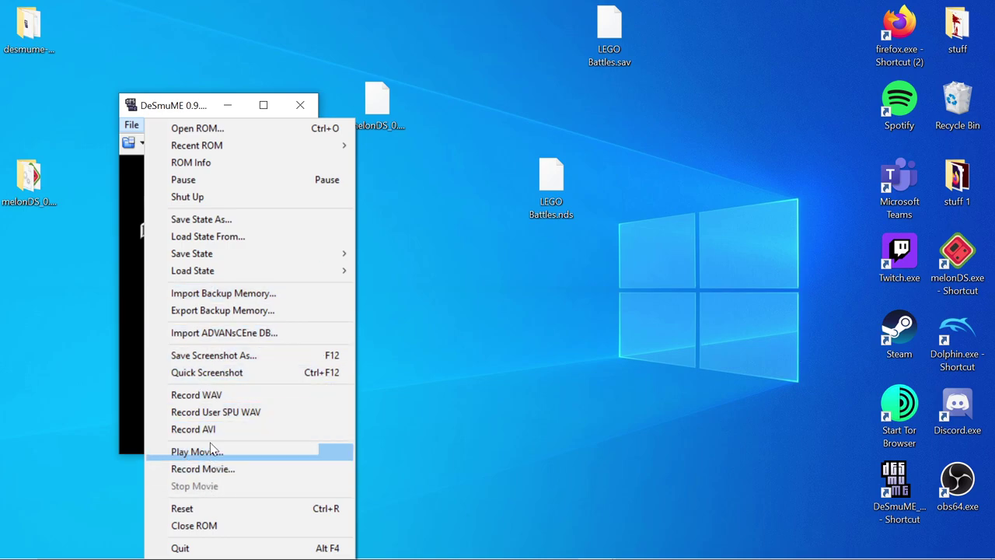
{"action": "left_click", "coordinate": [178, 185]}
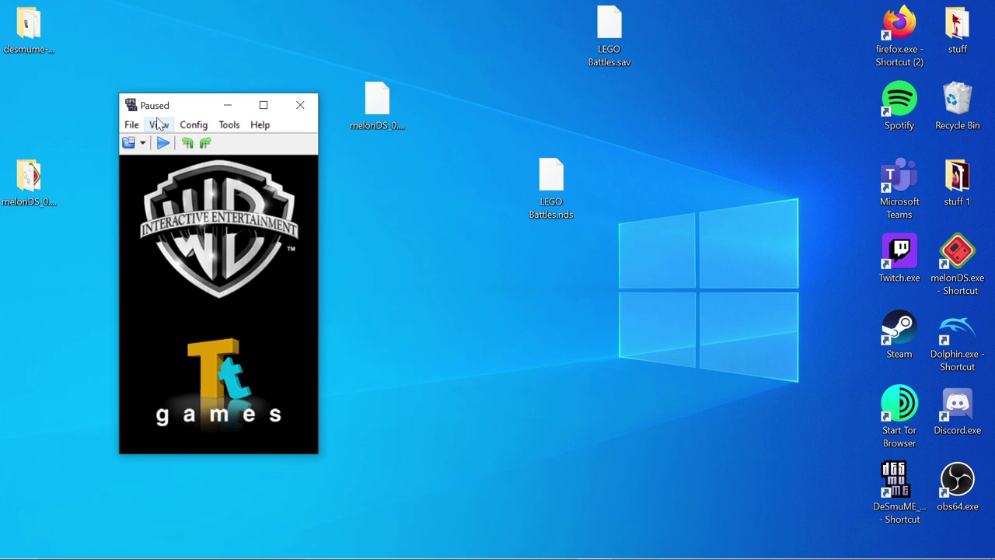
Step: Examine the general, CPU emulation, BIOS and firmware options in DeSmuME's Emulation Settings, leaving them as they are
{"action": "left_click", "coordinate": [193, 125]}
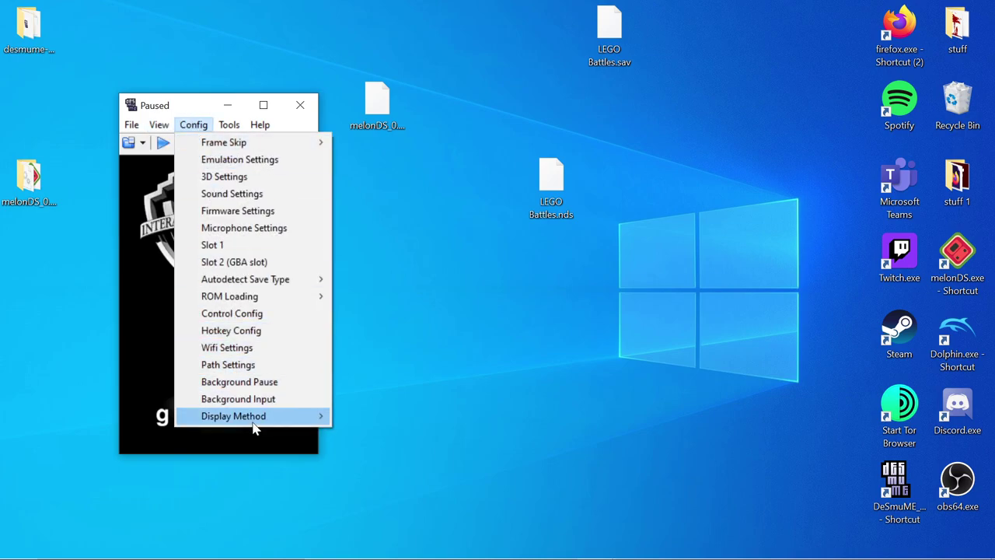
{"action": "mouse_move", "coordinate": [254, 418]}
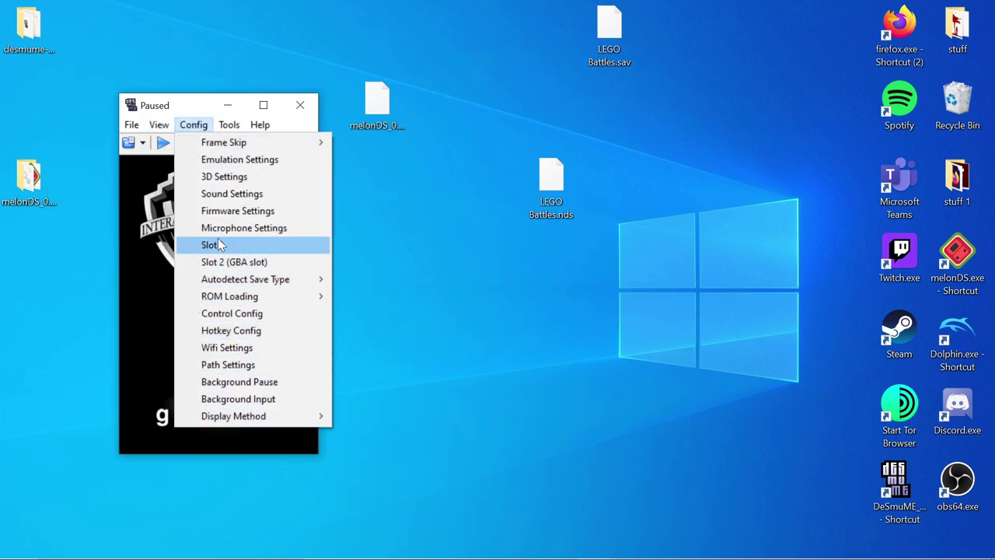
{"action": "mouse_move", "coordinate": [246, 149]}
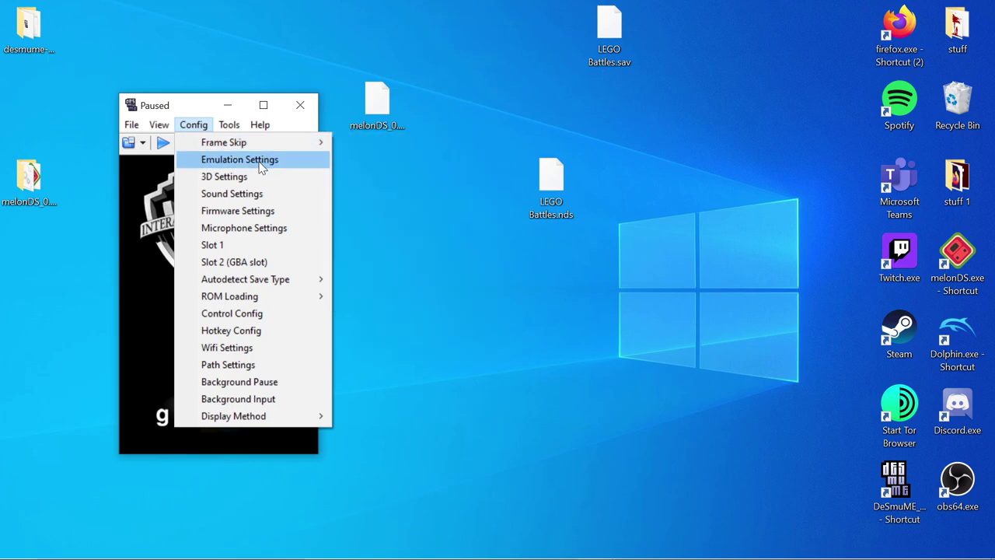
{"action": "left_click", "coordinate": [262, 168]}
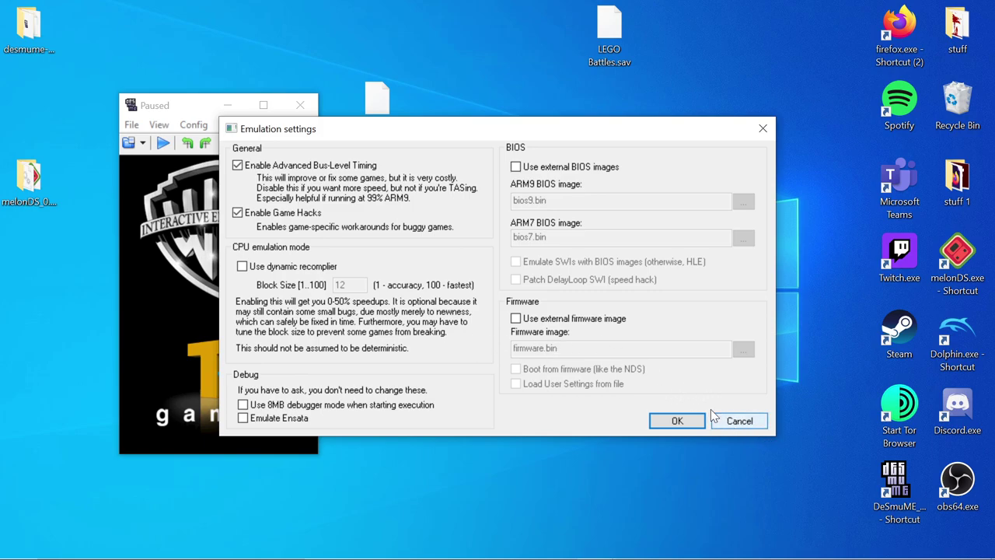
{"action": "left_click", "coordinate": [737, 424]}
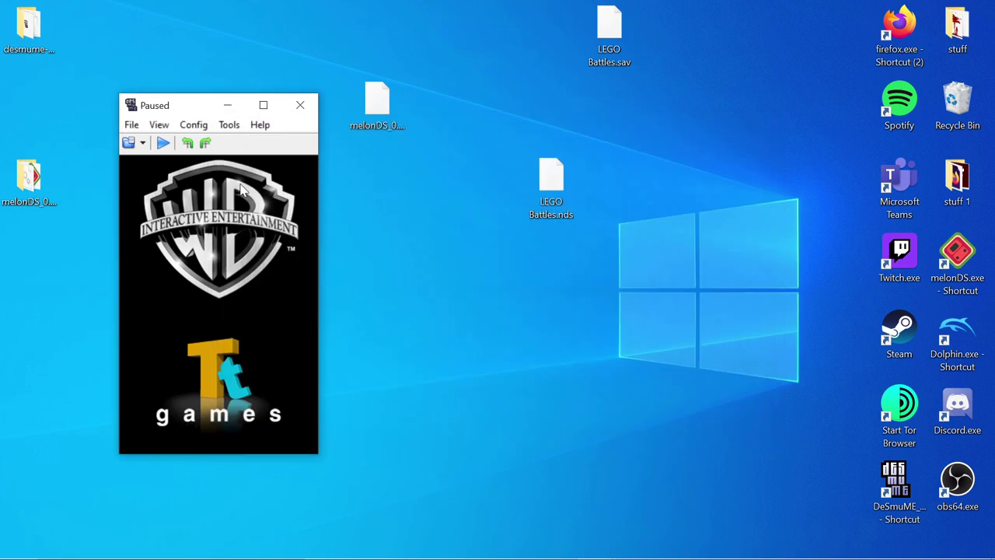
{"action": "left_click", "coordinate": [193, 124]}
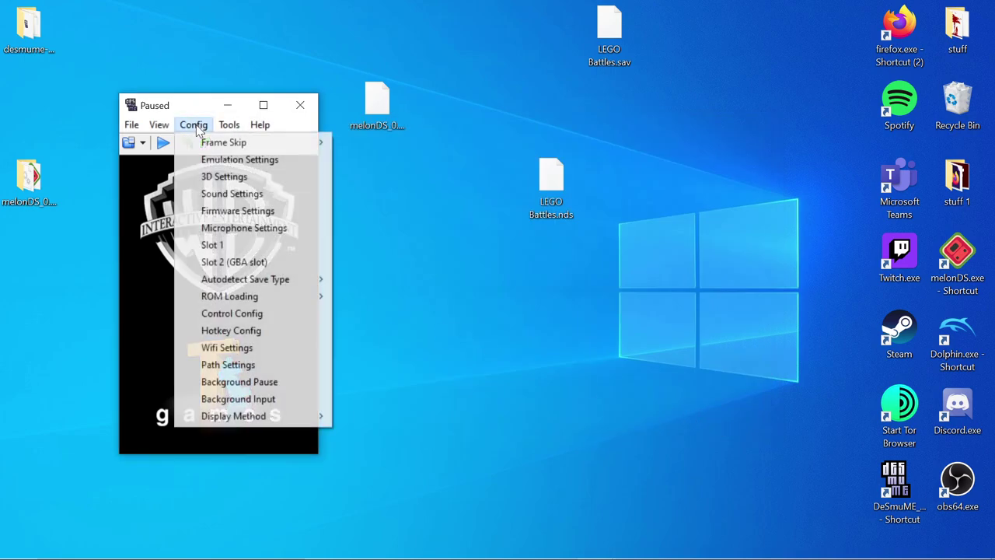
{"action": "left_click", "coordinate": [214, 161]}
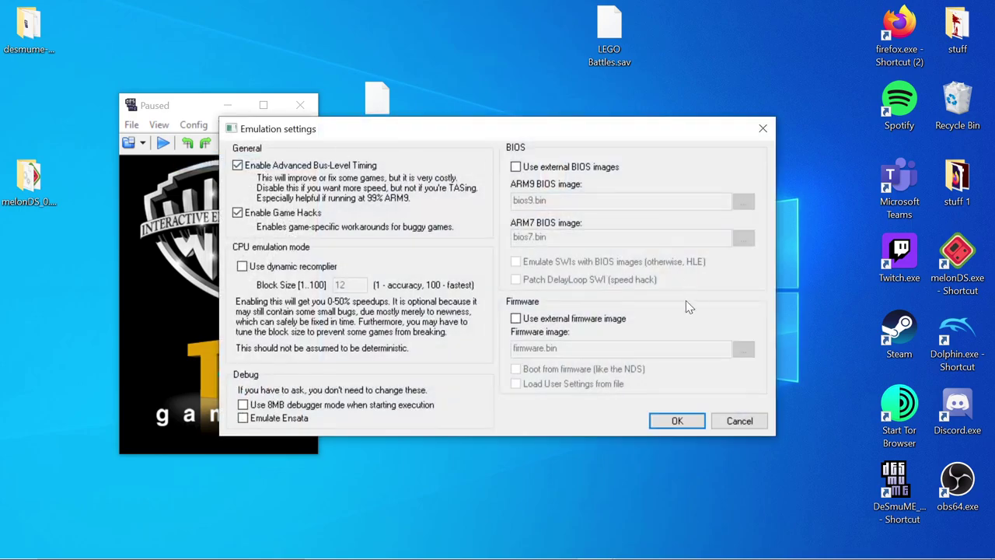
{"action": "left_click", "coordinate": [733, 421]}
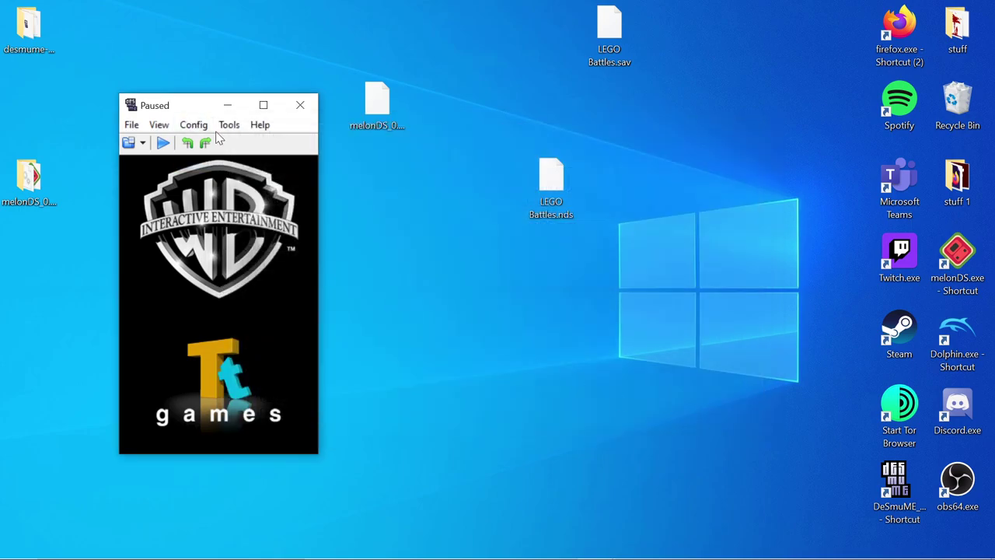
Step: Look through DeSmuME's Sound Settings and Firmware Settings without changing any options
{"action": "left_click", "coordinate": [194, 125]}
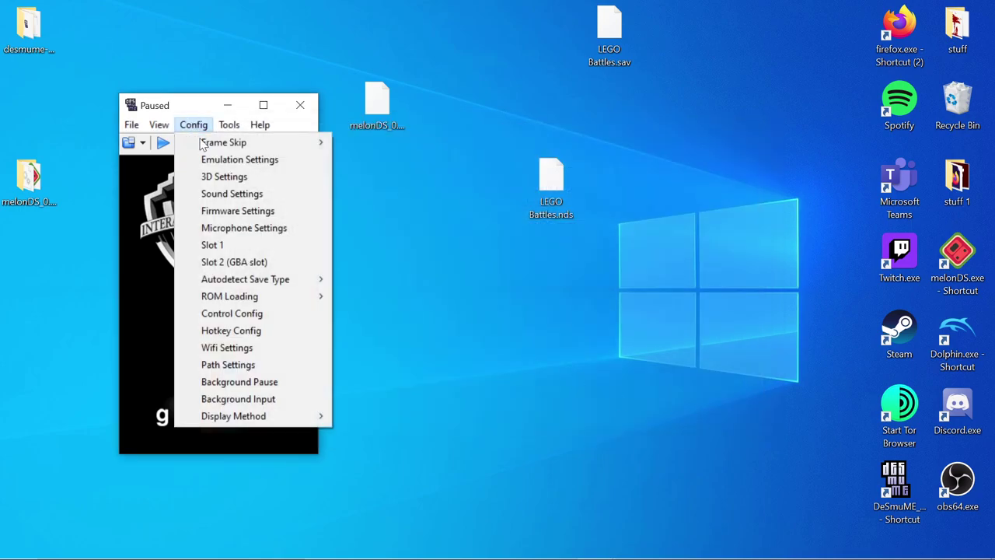
{"action": "left_click", "coordinate": [216, 196]}
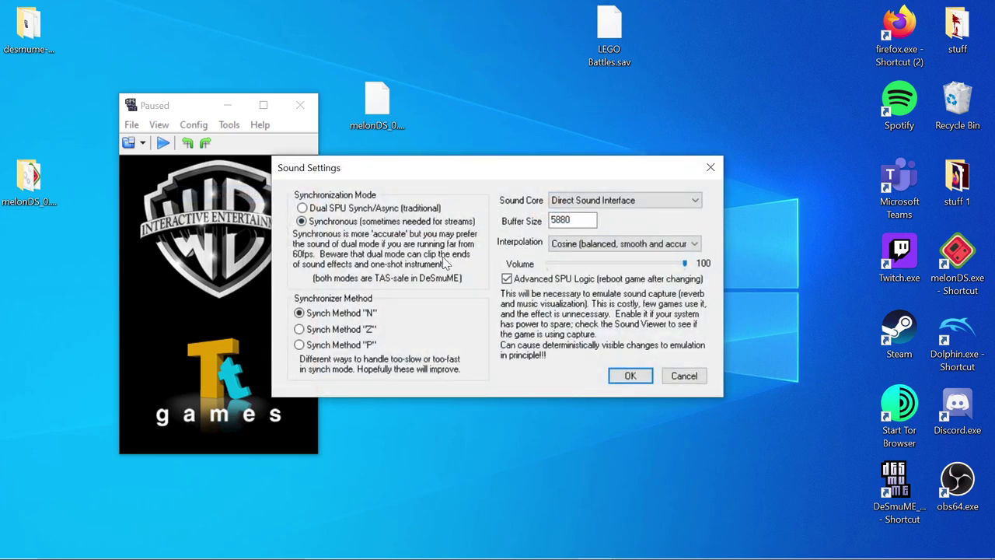
{"action": "left_click", "coordinate": [677, 372]}
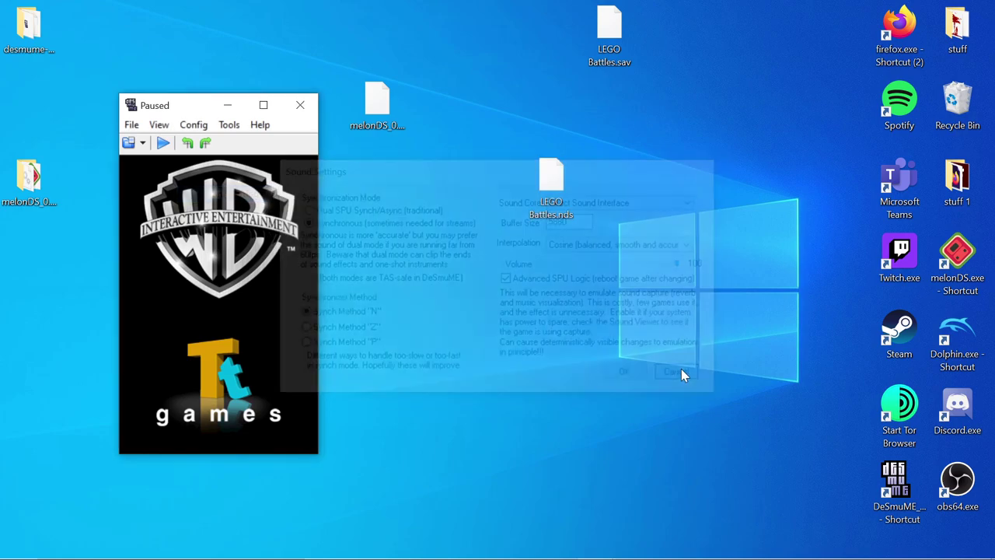
{"action": "left_click", "coordinate": [196, 126]}
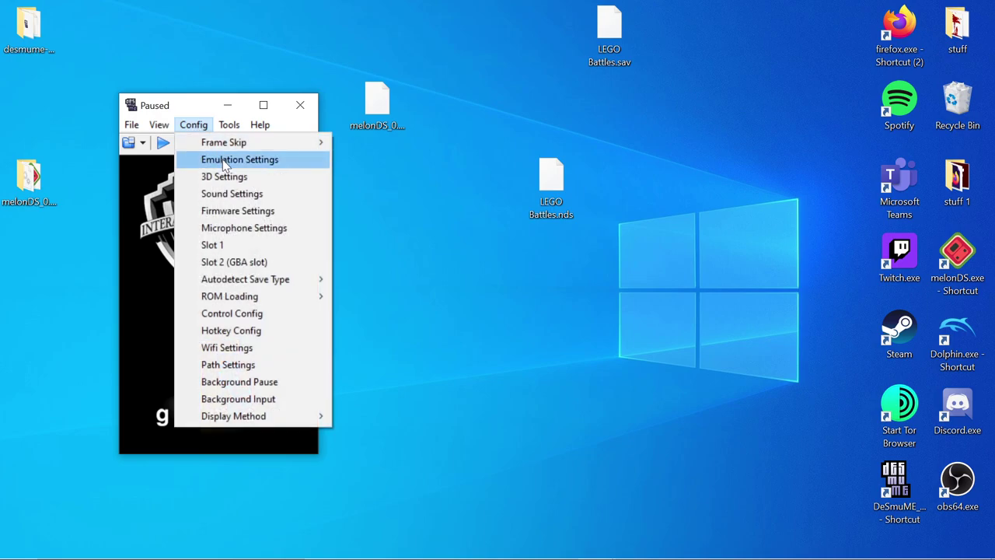
{"action": "left_click", "coordinate": [234, 211]}
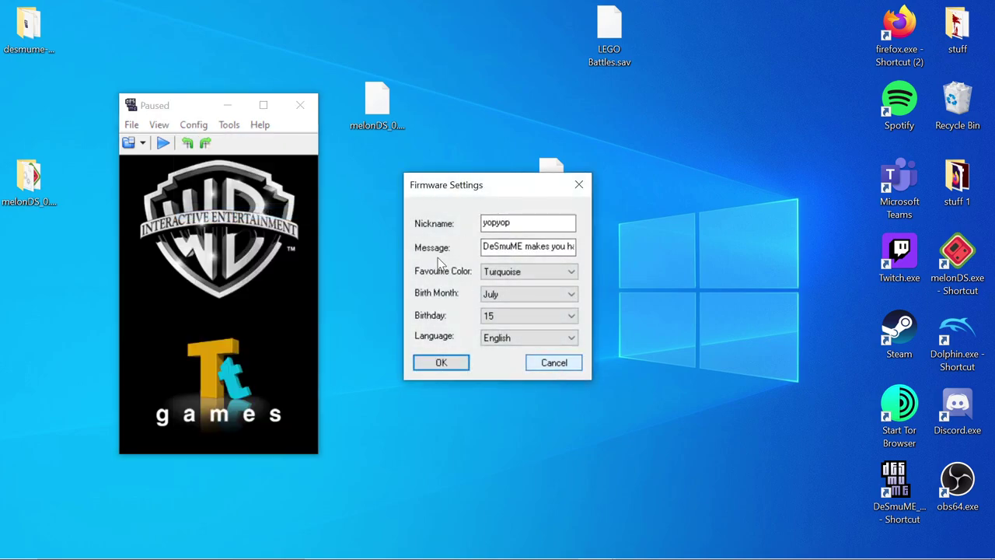
{"action": "left_click", "coordinate": [544, 363]}
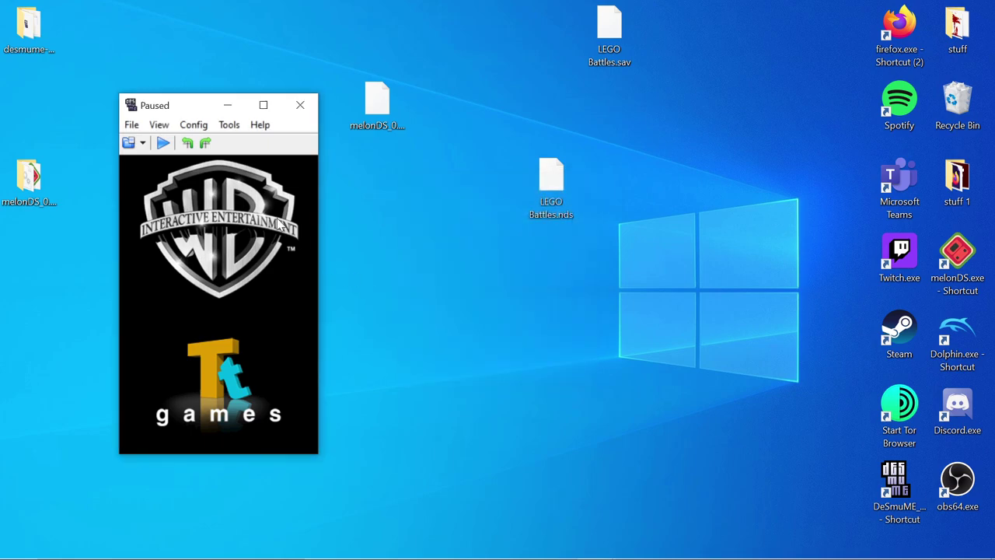
Step: Review the Microphone Settings and the Slot 1 card emulation options without changing them
{"action": "left_click", "coordinate": [193, 125]}
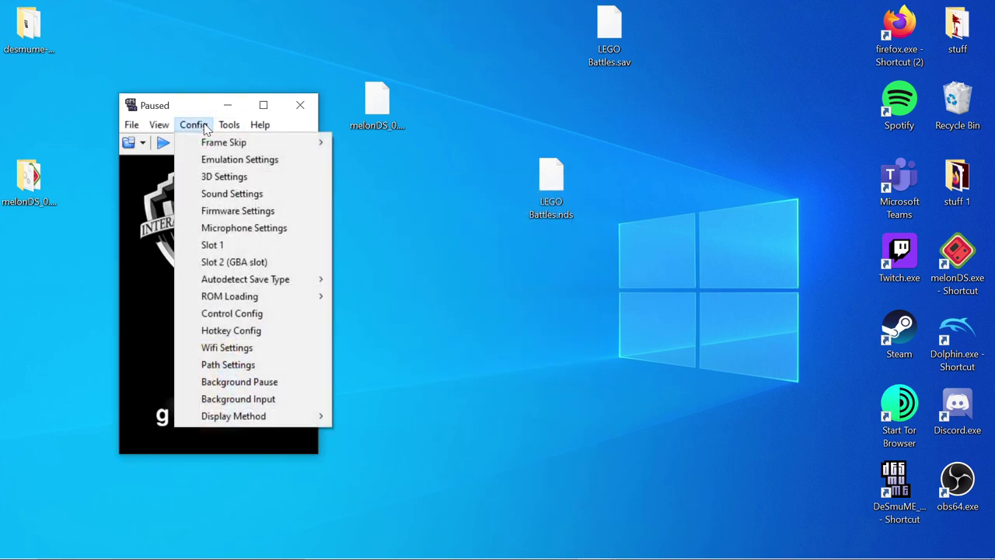
{"action": "left_click", "coordinate": [221, 228]}
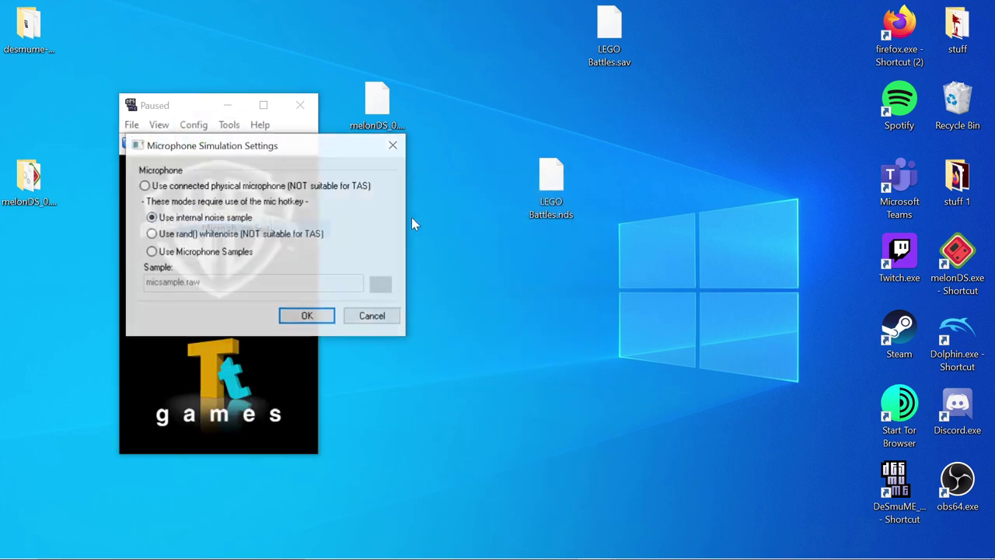
{"action": "left_click", "coordinate": [372, 317]}
{"action": "left_click", "coordinate": [194, 124]}
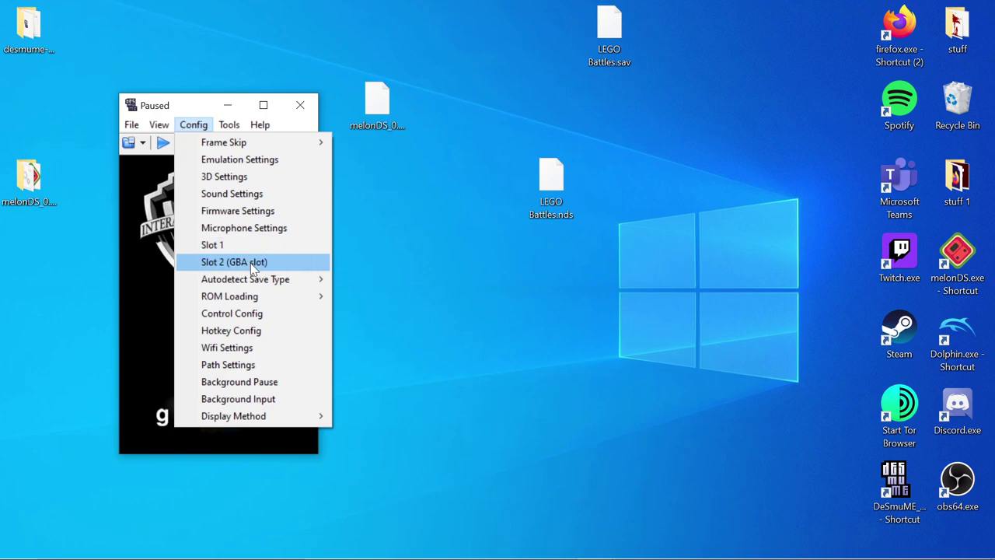
{"action": "left_click", "coordinate": [241, 244]}
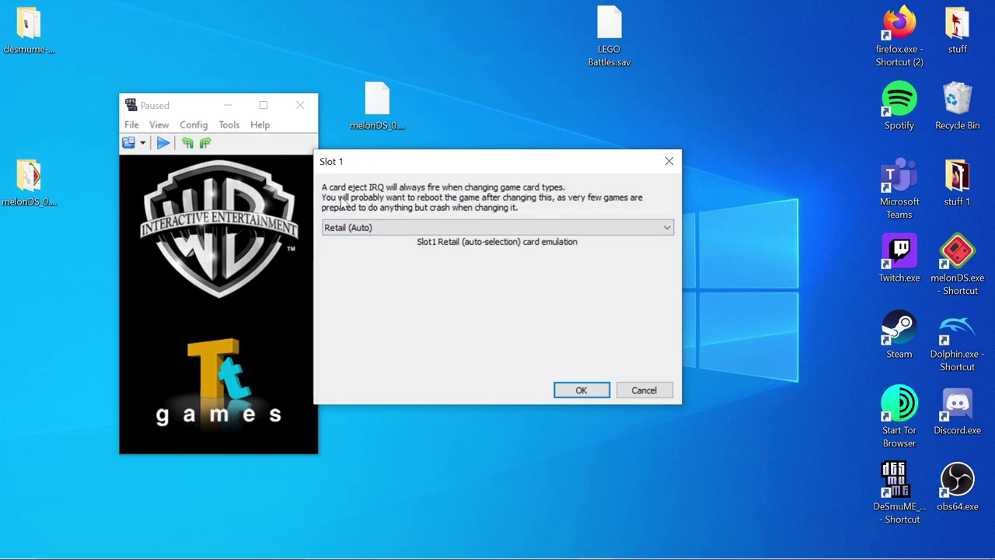
{"action": "left_click", "coordinate": [644, 389]}
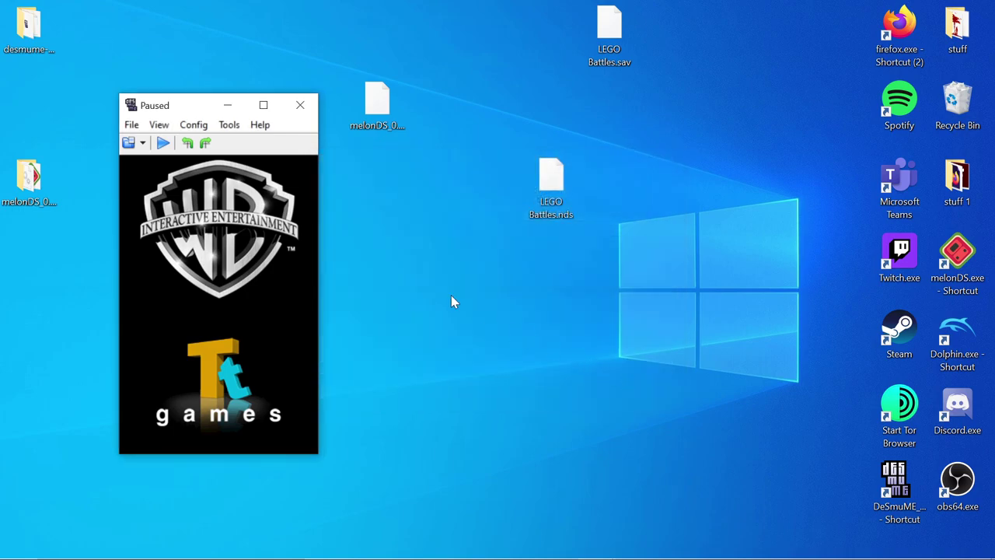
Step: Check the Wifi Settings for the emulation and bridge network adapter options, and dismiss them without changes
{"action": "left_click", "coordinate": [192, 128]}
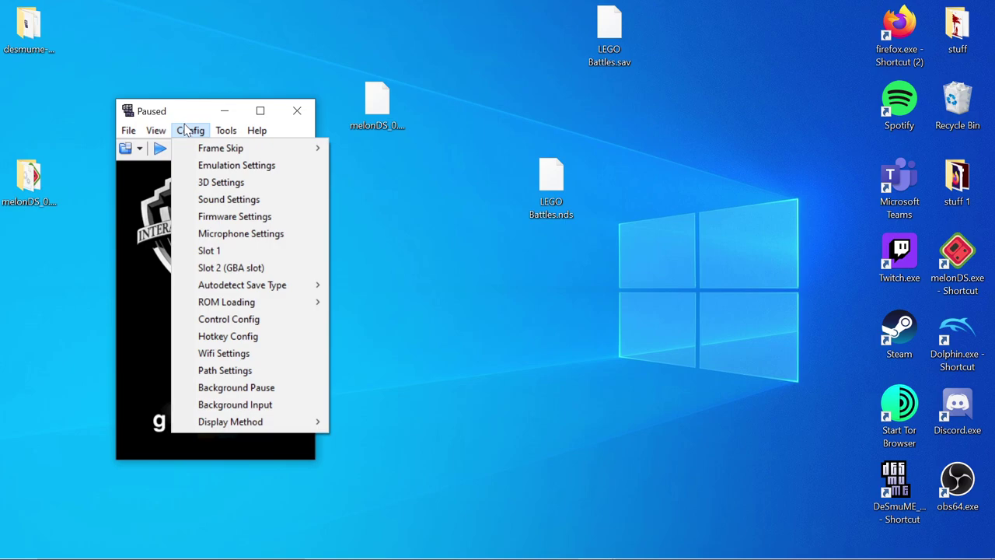
{"action": "mouse_move", "coordinate": [220, 309]}
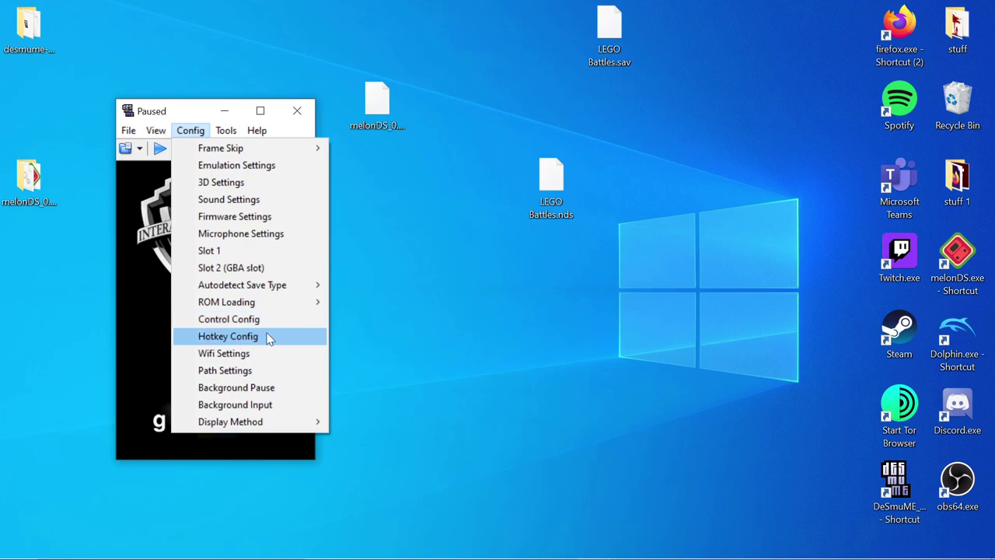
{"action": "left_click", "coordinate": [255, 355]}
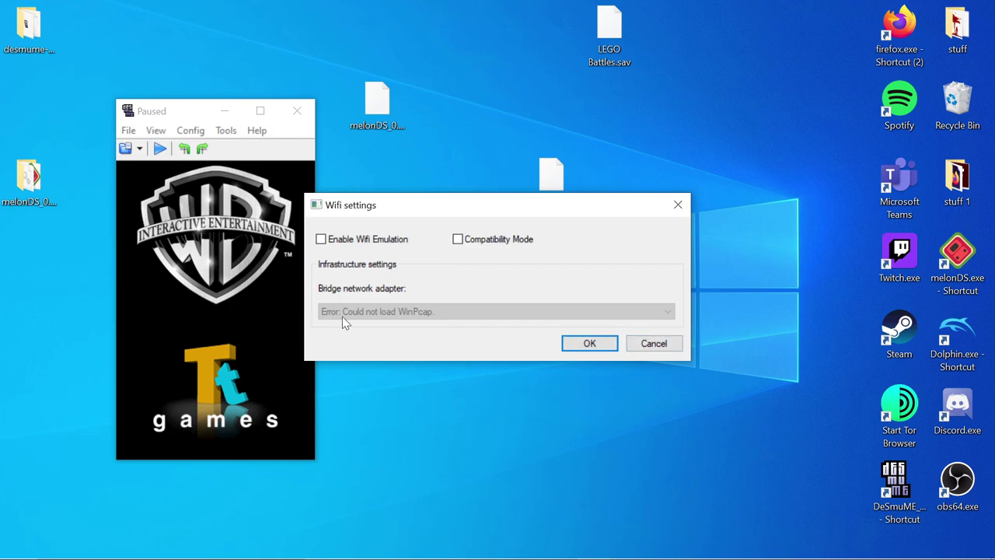
{"action": "left_click", "coordinate": [642, 348]}
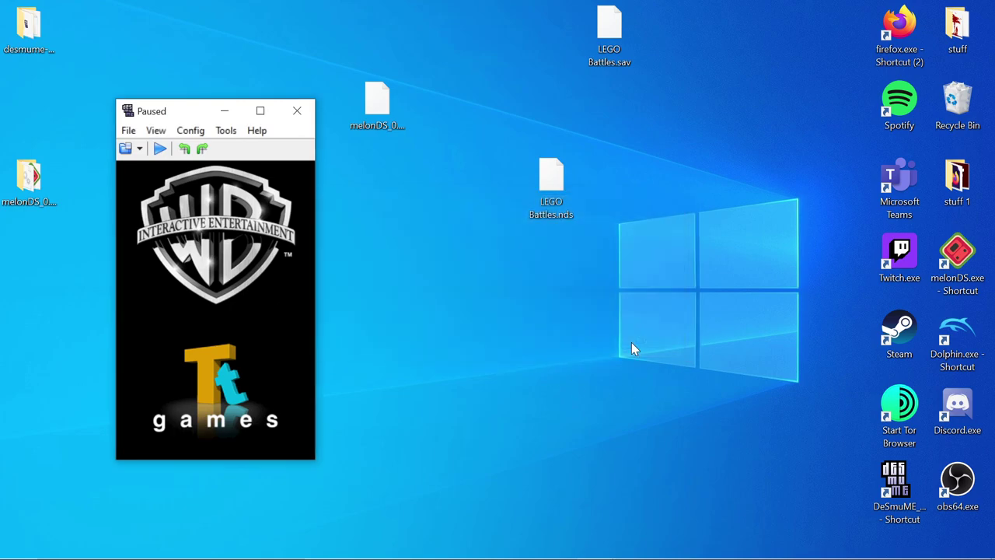
Step: Review the ROM, save, state, screenshot and cheat folders in Path Settings, and cancel without changes
{"action": "left_click", "coordinate": [178, 130]}
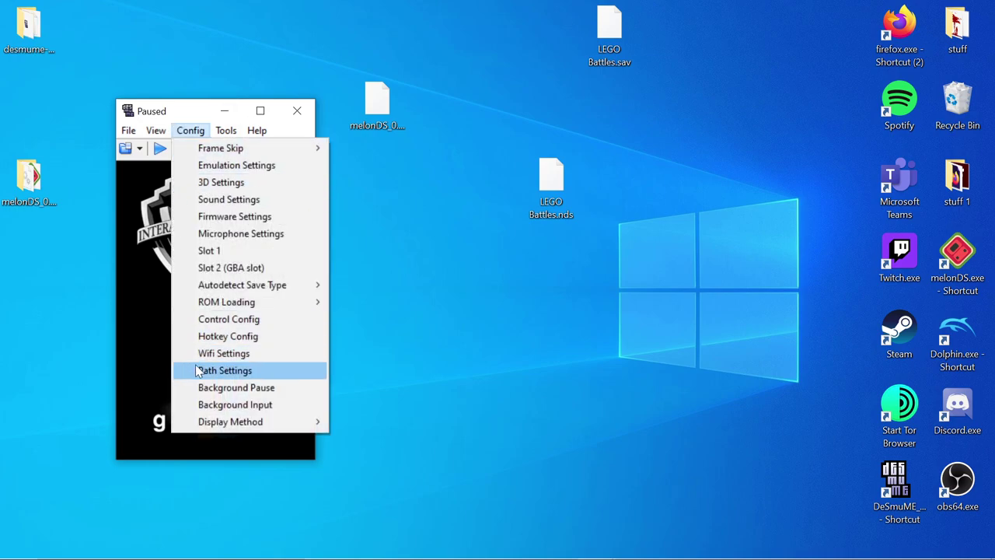
{"action": "left_click", "coordinate": [122, 338]}
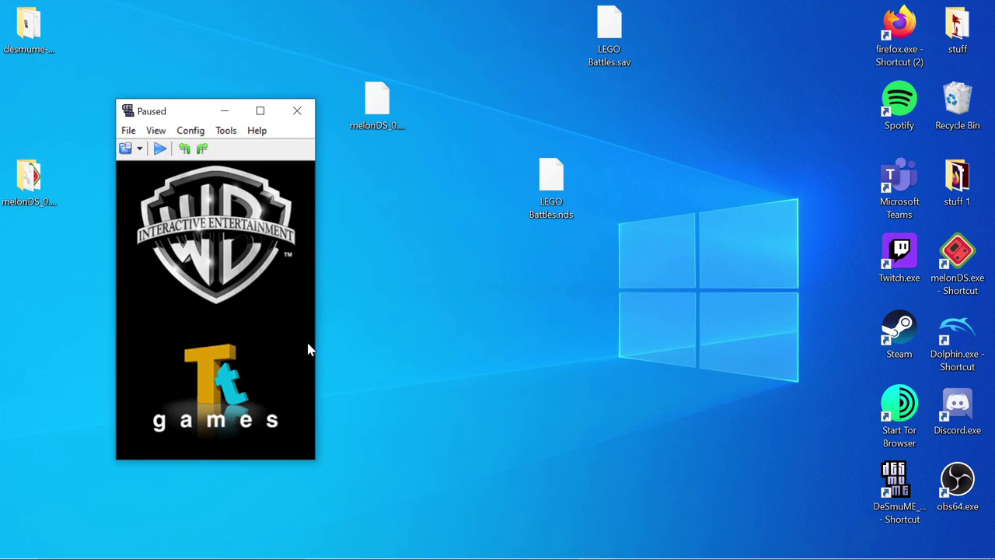
{"action": "left_click", "coordinate": [190, 130]}
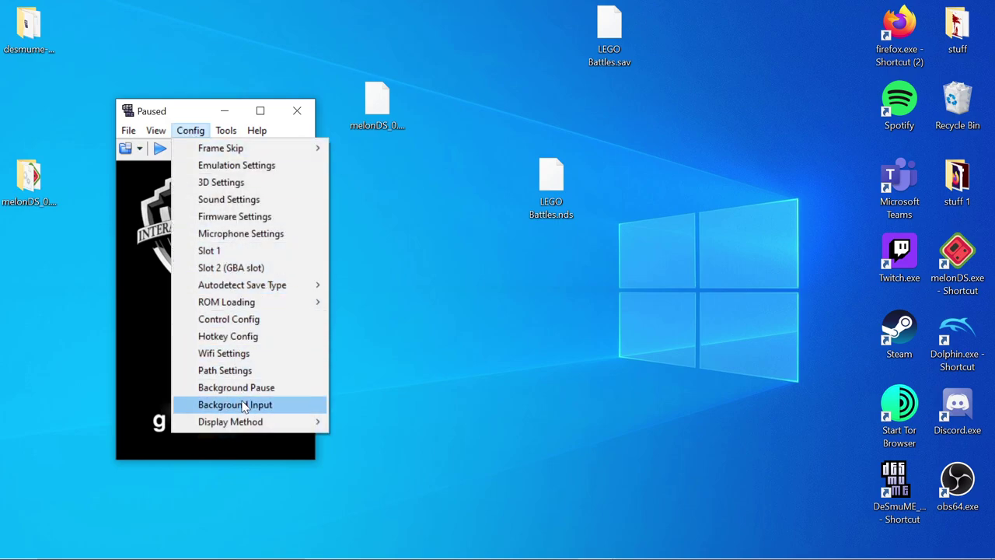
{"action": "left_click", "coordinate": [233, 370]}
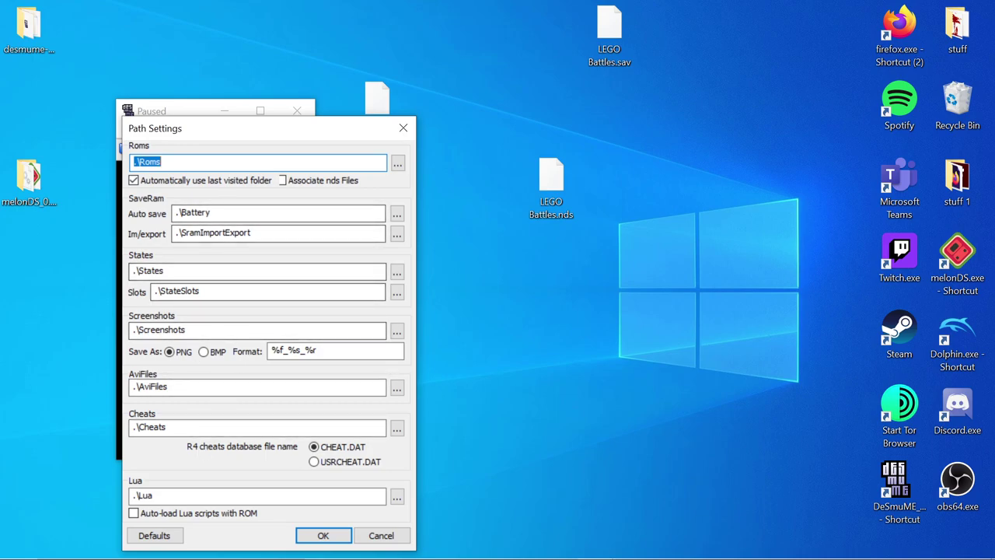
{"action": "left_click", "coordinate": [401, 539]}
Step: View the available Display Method options without changing the selection, and close DeSmuME
{"action": "left_click", "coordinate": [189, 130]}
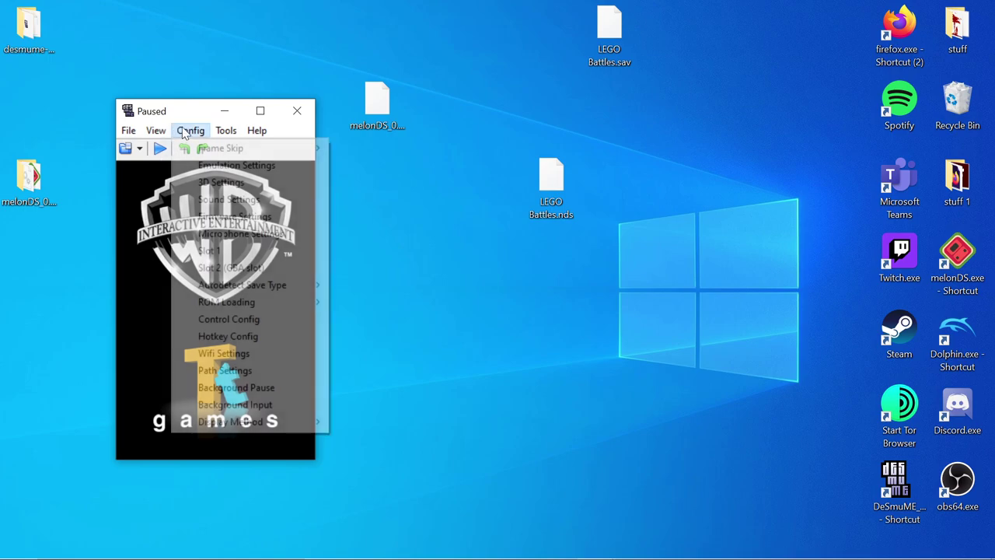
{"action": "mouse_move", "coordinate": [245, 423]}
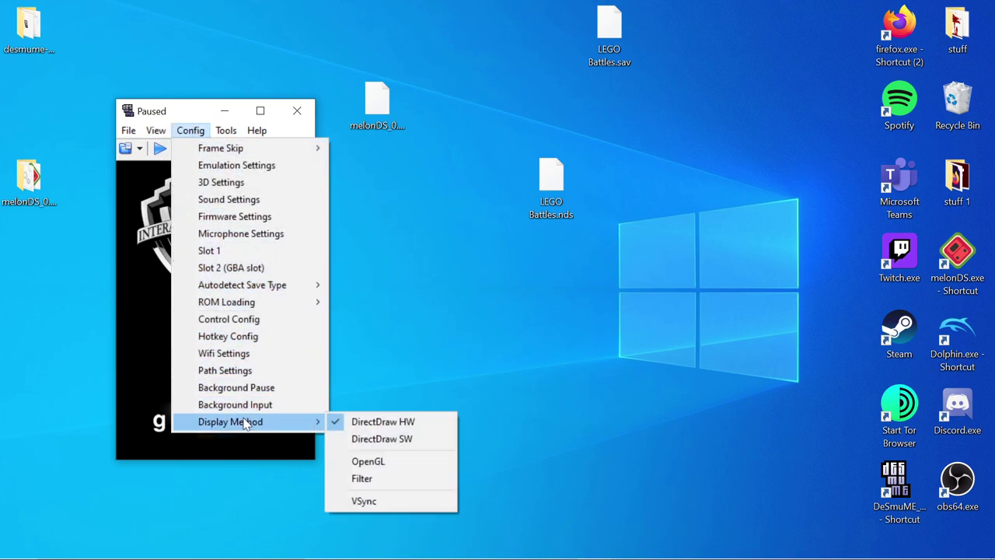
{"action": "left_click", "coordinate": [15, 362]}
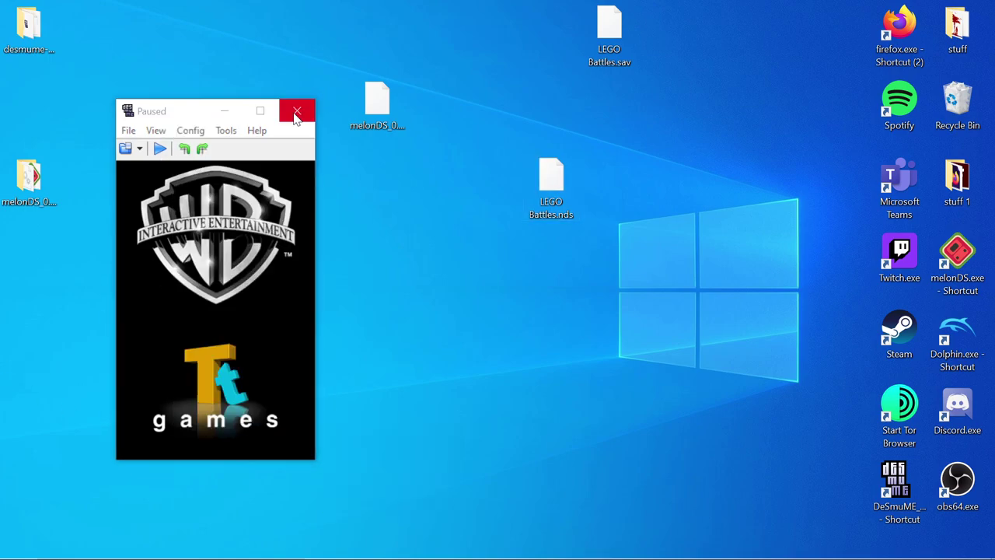
{"action": "left_click", "coordinate": [298, 112]}
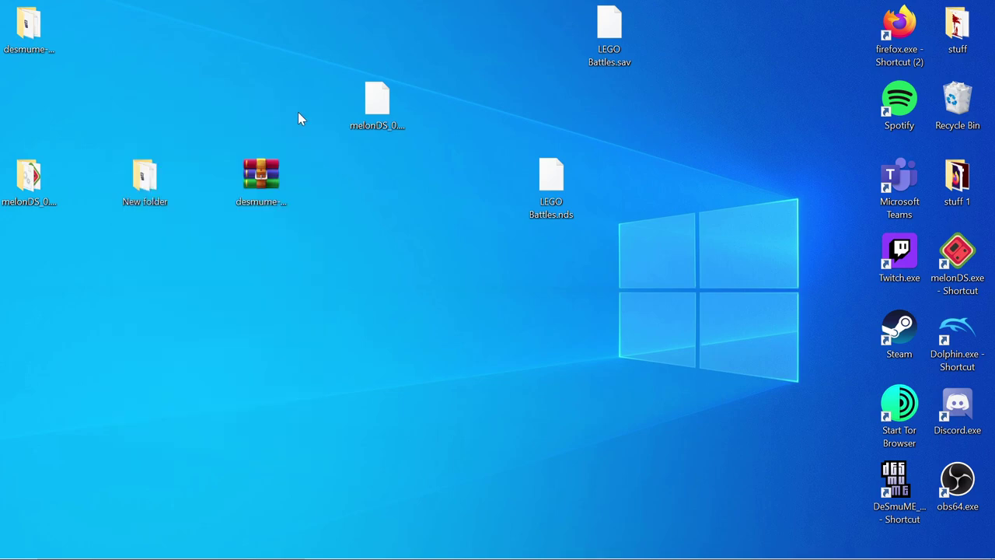